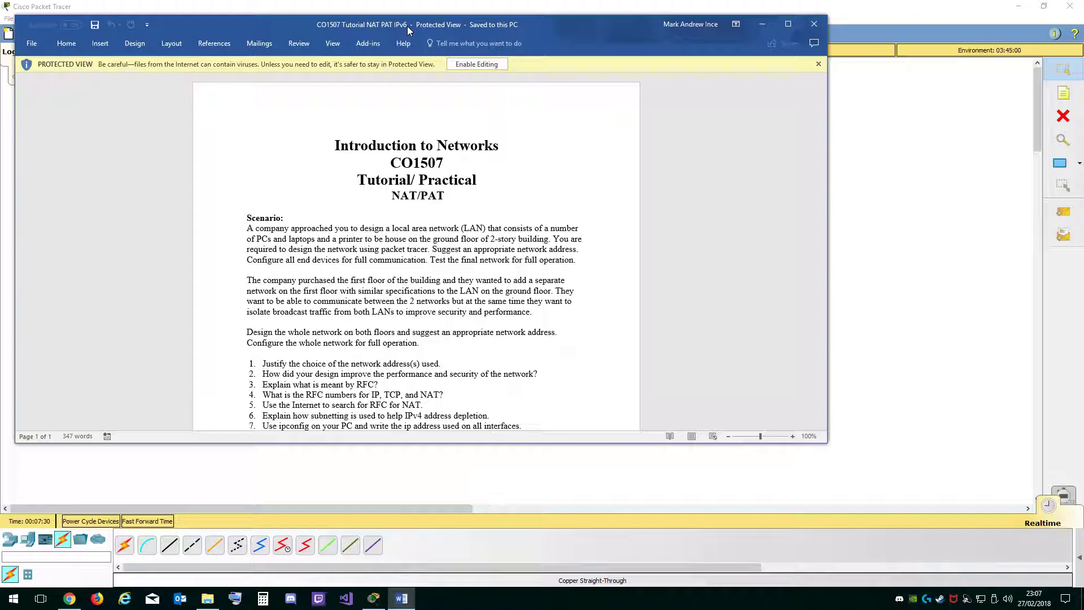
Move the tutorial document off the workspace and place a 2901 router near the centre of the empty topology.
{"action": "left_click_drag", "start_coordinate": [408, 26], "coordinate": [1083, 75]}
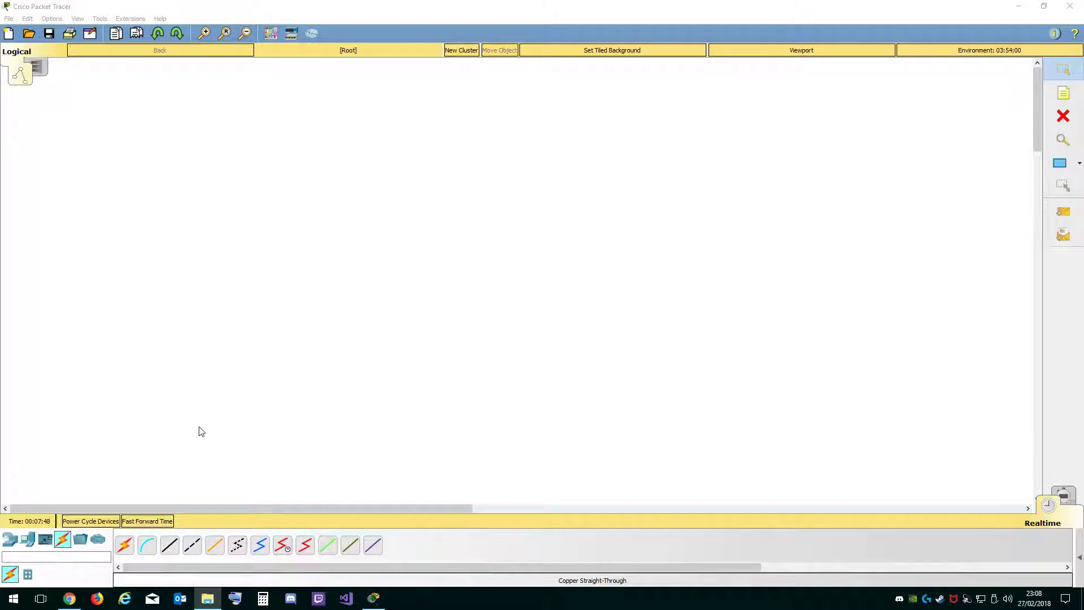
{"action": "left_click", "coordinate": [28, 544]}
{"action": "left_click", "coordinate": [10, 540]}
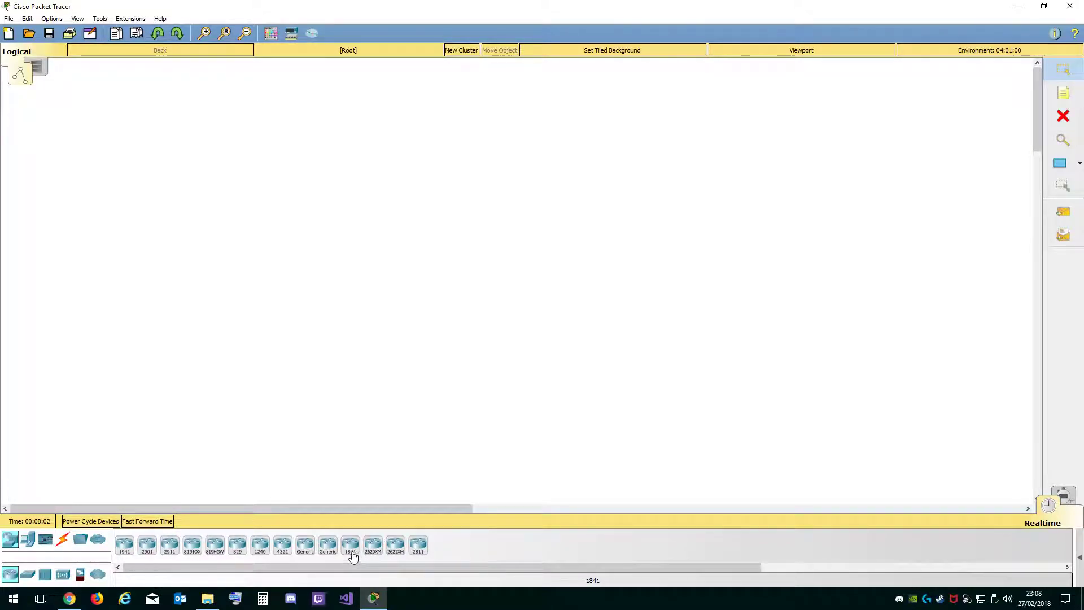
{"action": "left_click", "coordinate": [373, 546]}
{"action": "left_click", "coordinate": [476, 243]}
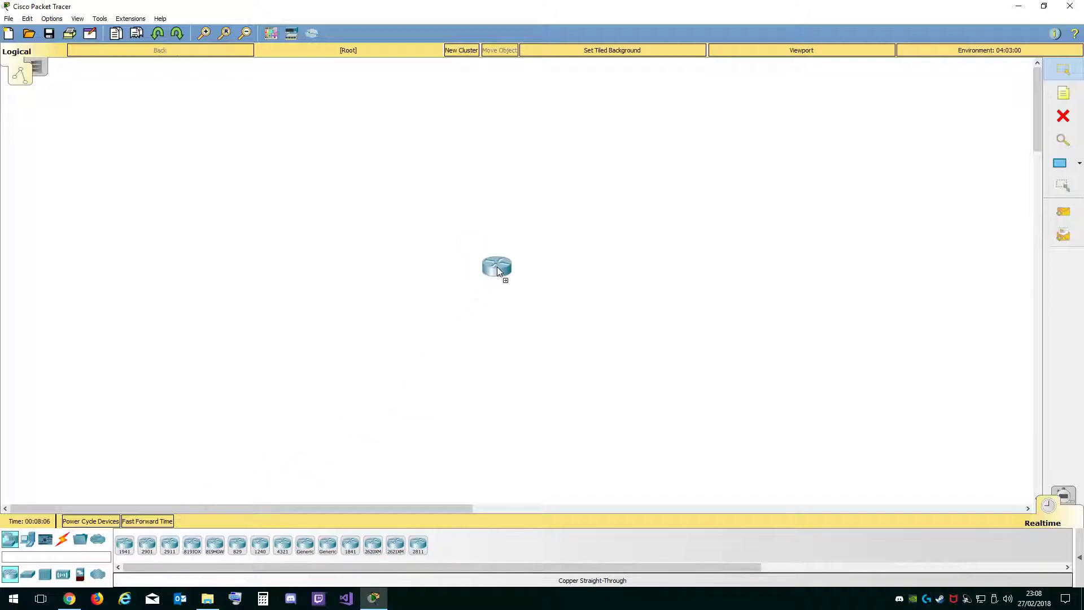
{"action": "left_click", "coordinate": [565, 267]}
Rename the router as R1.
{"action": "left_click", "coordinate": [565, 288]}
{"action": "left_click", "coordinate": [571, 296]}
{"action": "left_click", "coordinate": [563, 288]}
{"action": "type", "text": "R1"}
{"action": "left_click", "coordinate": [604, 351]}
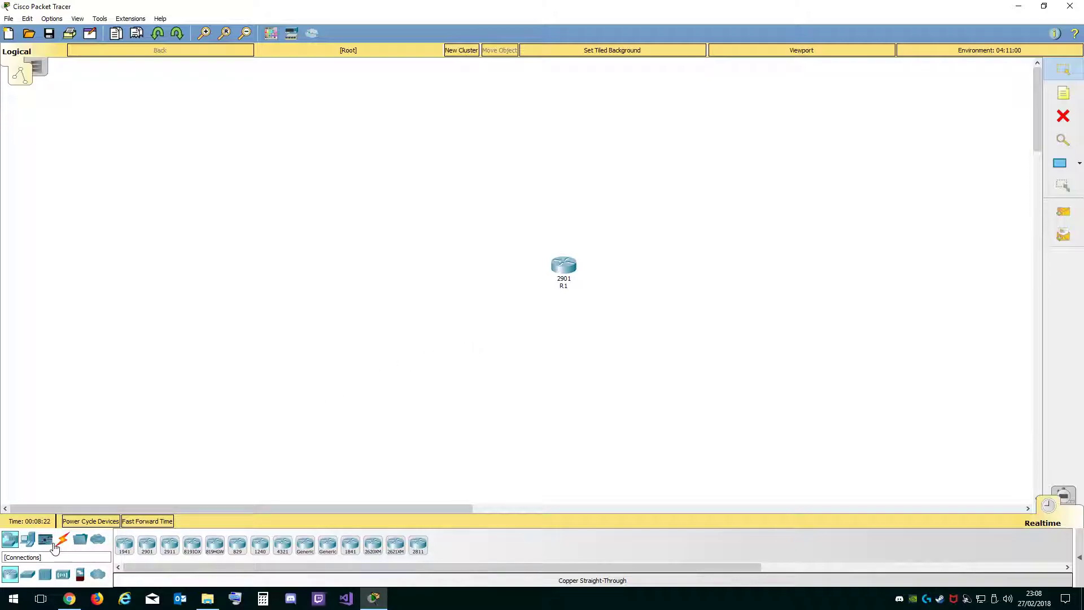
Place a 2960 switch to the left of router R1.
{"action": "left_click", "coordinate": [28, 574]}
{"action": "left_click_drag", "start_coordinate": [125, 546], "coordinate": [338, 415]}
{"action": "left_click_drag", "start_coordinate": [439, 269], "coordinate": [438, 271]}
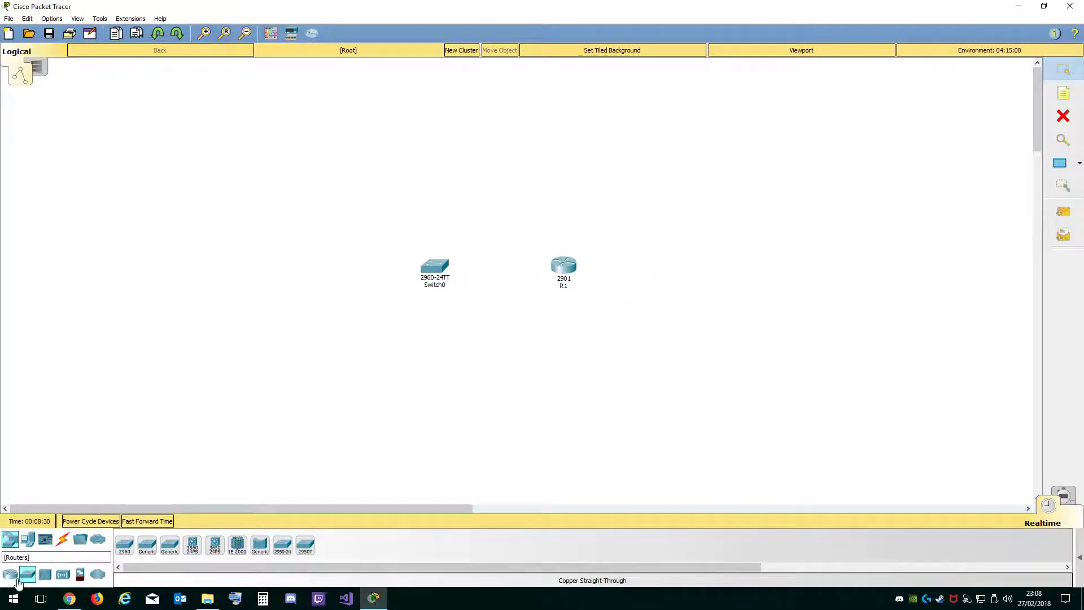
Place three generic PCs in a row beneath the switch.
{"action": "left_click", "coordinate": [28, 539]}
{"action": "left_click_drag", "start_coordinate": [129, 548], "coordinate": [382, 362]}
{"action": "left_click_drag", "start_coordinate": [124, 544], "coordinate": [437, 361]}
{"action": "left_click_drag", "start_coordinate": [133, 542], "coordinate": [465, 403]}
{"action": "left_click_drag", "start_coordinate": [505, 351], "coordinate": [504, 352]}
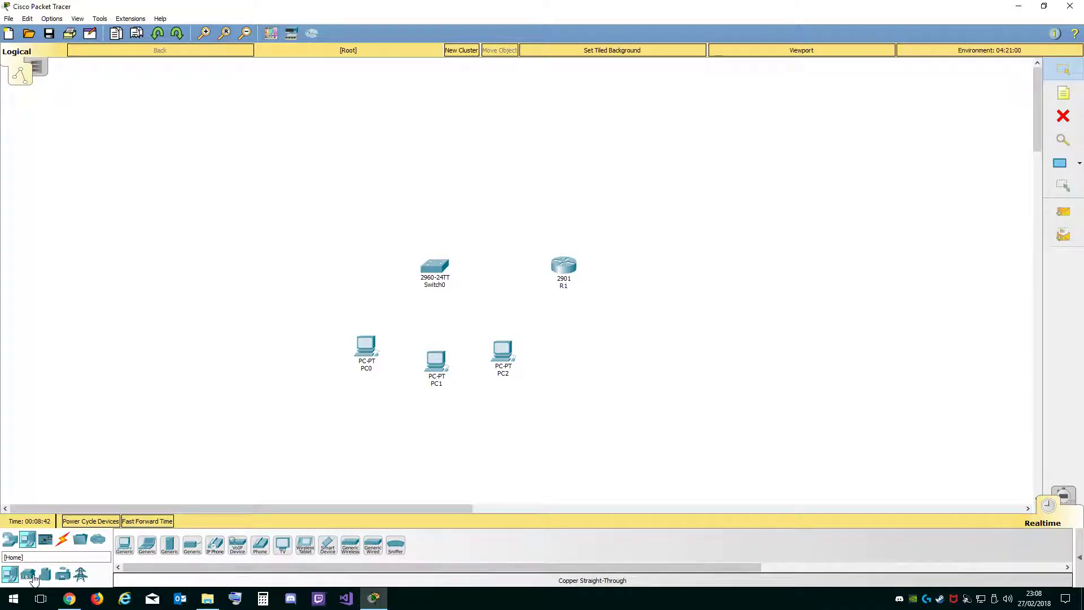
Place a generic printer to the left of the switch, level with it.
{"action": "left_click", "coordinate": [200, 549]}
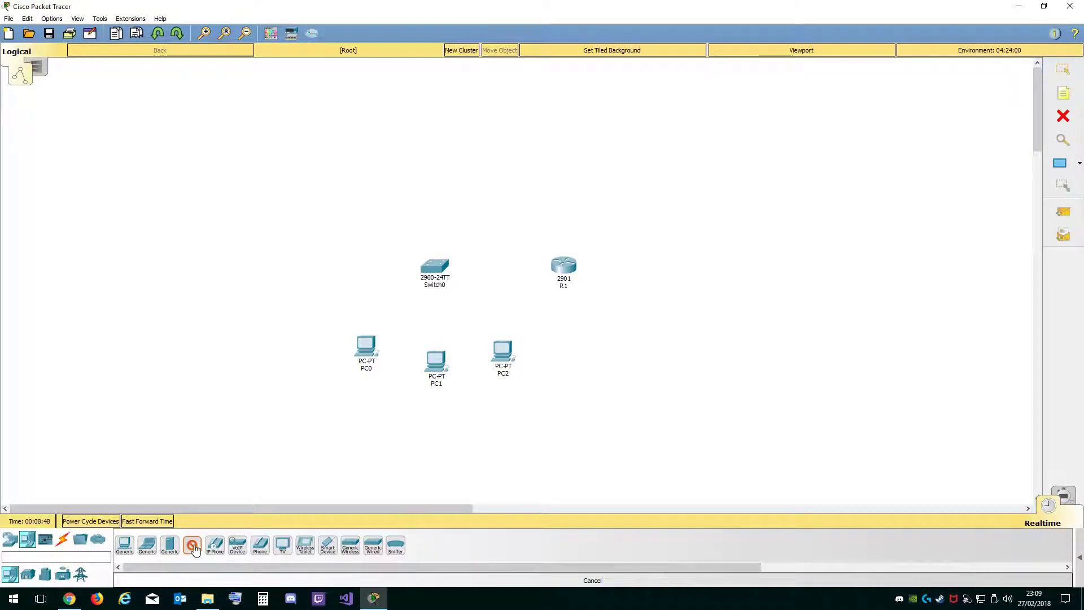
{"action": "left_click", "coordinate": [185, 278]}
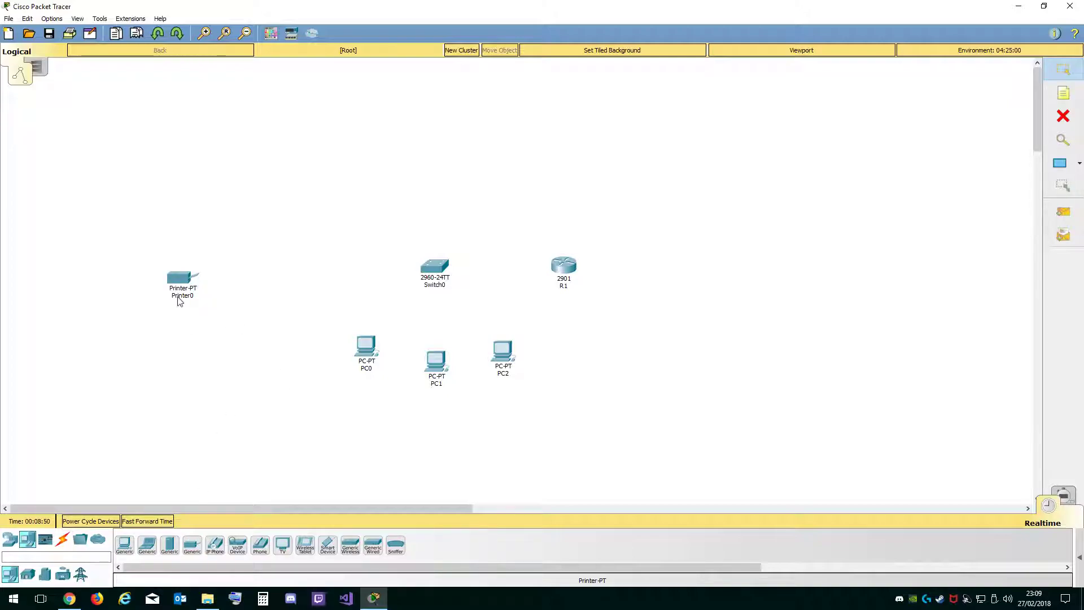
{"action": "left_click_drag", "start_coordinate": [186, 281], "coordinate": [257, 271]}
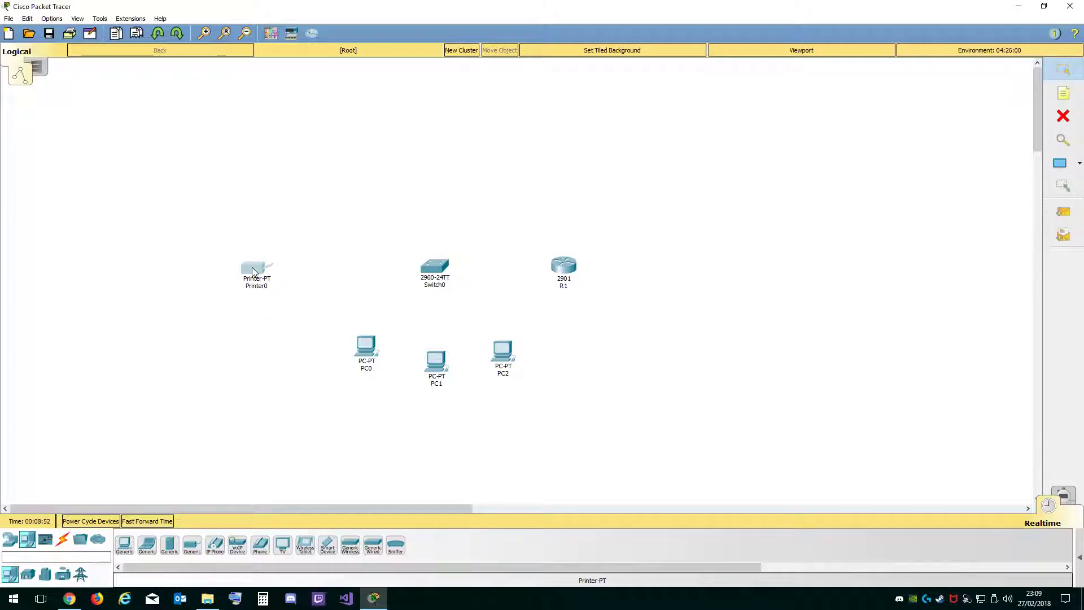
{"action": "mouse_move", "coordinate": [253, 272]}
Place three generic laptops in a row above the switch.
{"action": "left_click", "coordinate": [148, 550]}
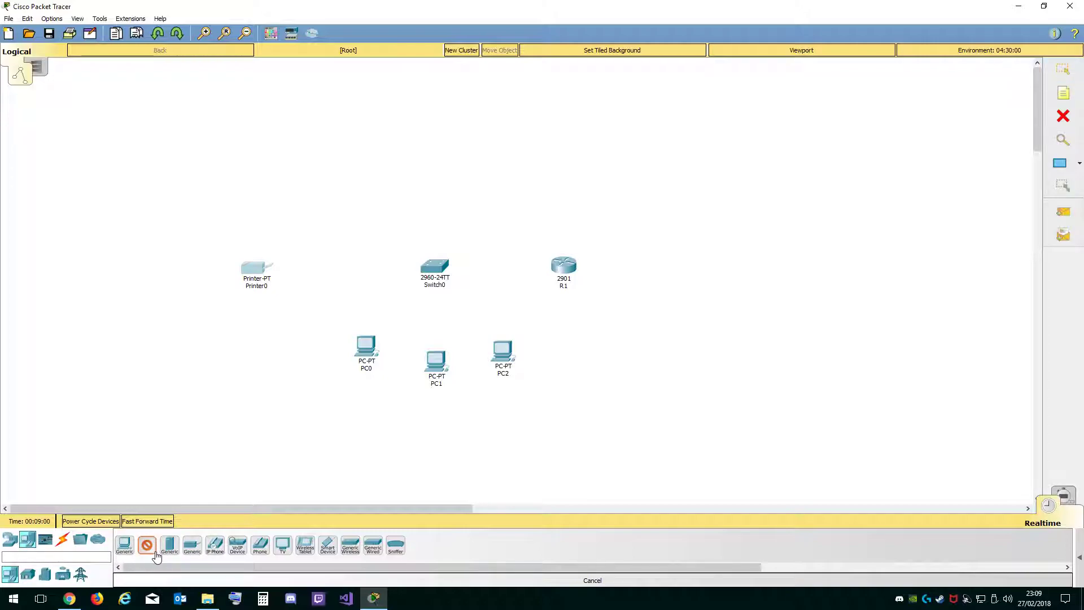
{"action": "left_click", "coordinate": [375, 157]}
{"action": "left_click_drag", "start_coordinate": [148, 545], "coordinate": [403, 330]}
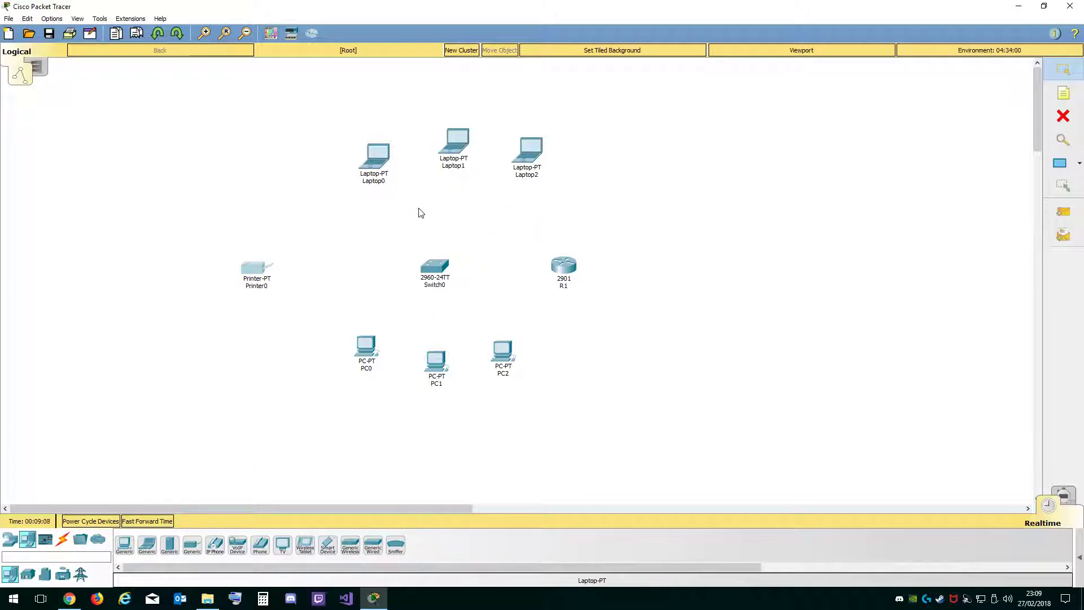
Look through the component, end device and network device categories for another device to add to the LAN.
{"action": "left_click", "coordinate": [45, 540]}
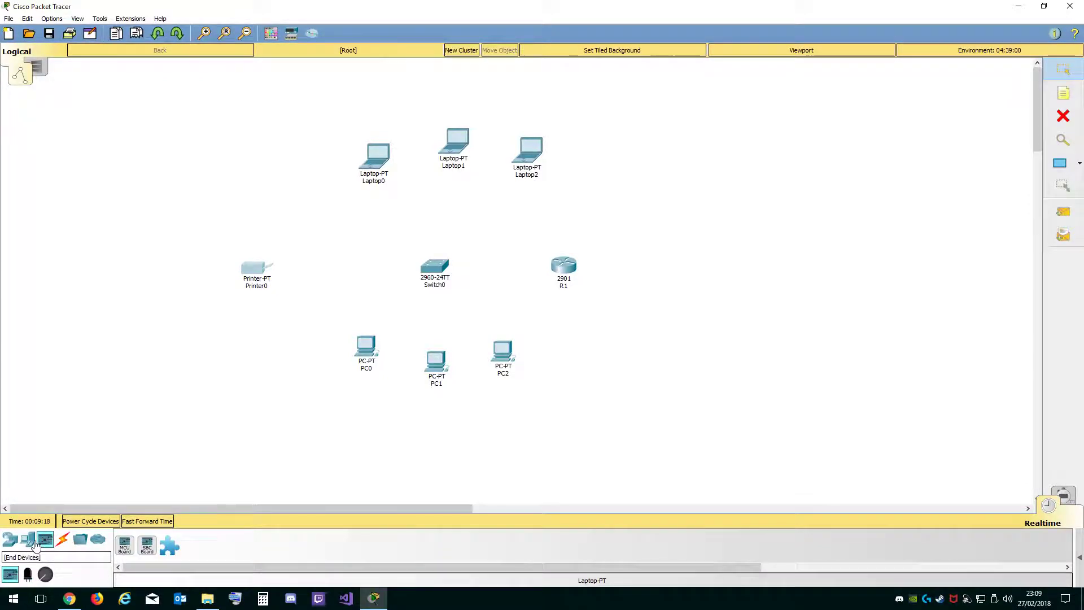
{"action": "left_click", "coordinate": [32, 541]}
{"action": "left_click", "coordinate": [28, 574]}
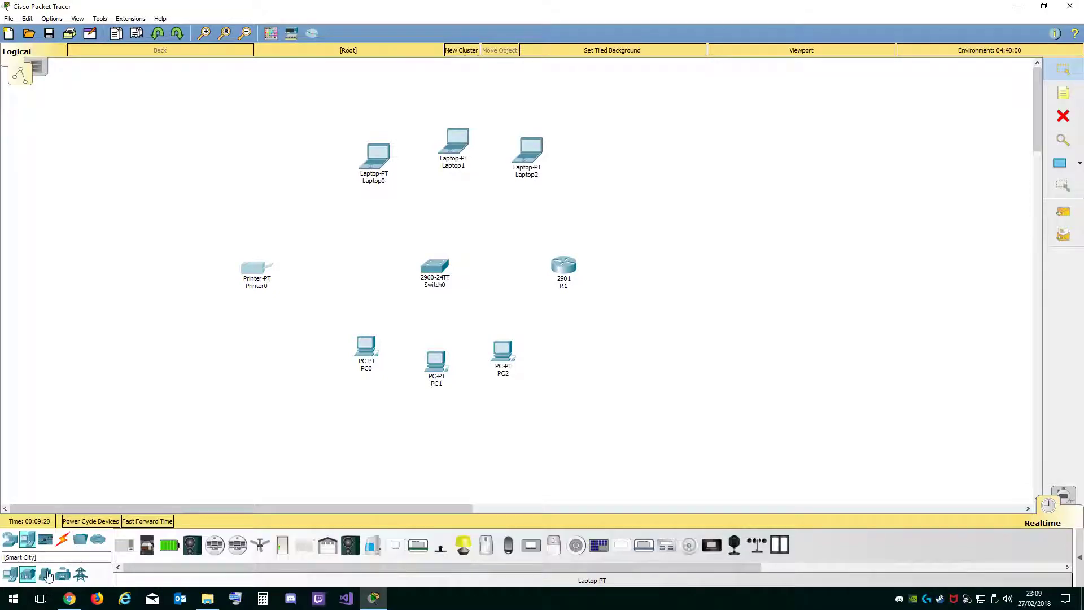
{"action": "left_click", "coordinate": [10, 575]}
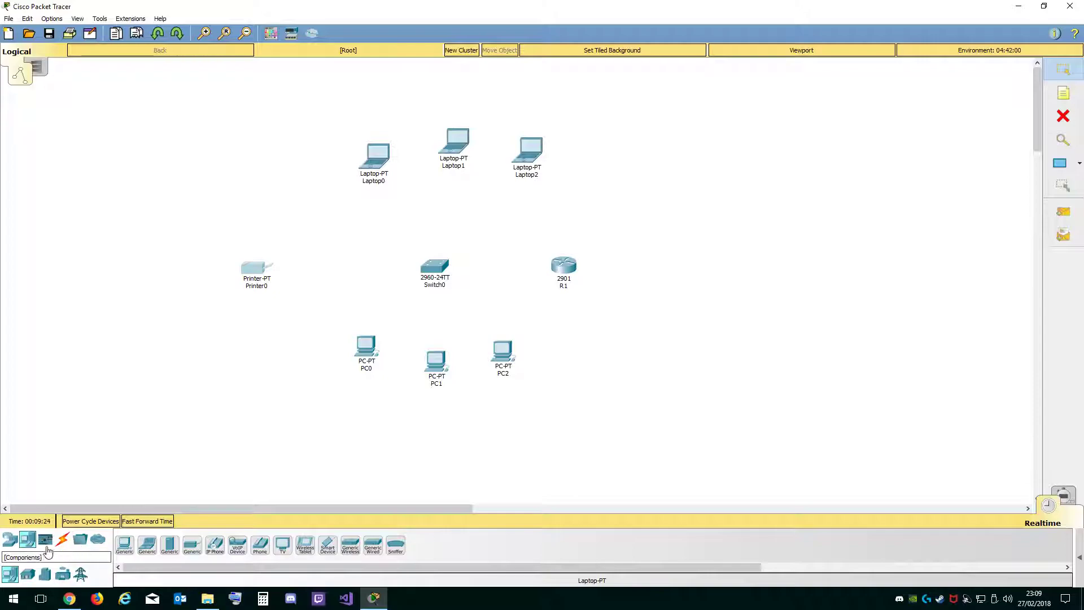
{"action": "left_click", "coordinate": [10, 539]}
{"action": "left_click", "coordinate": [27, 574]}
{"action": "left_click", "coordinate": [43, 577]}
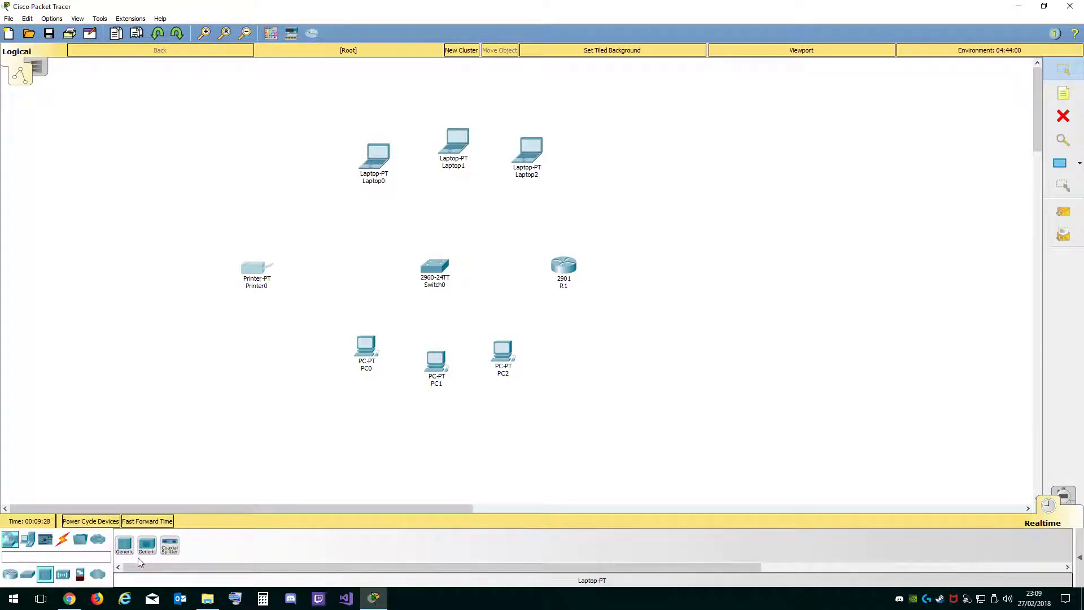
{"action": "left_click", "coordinate": [35, 574]}
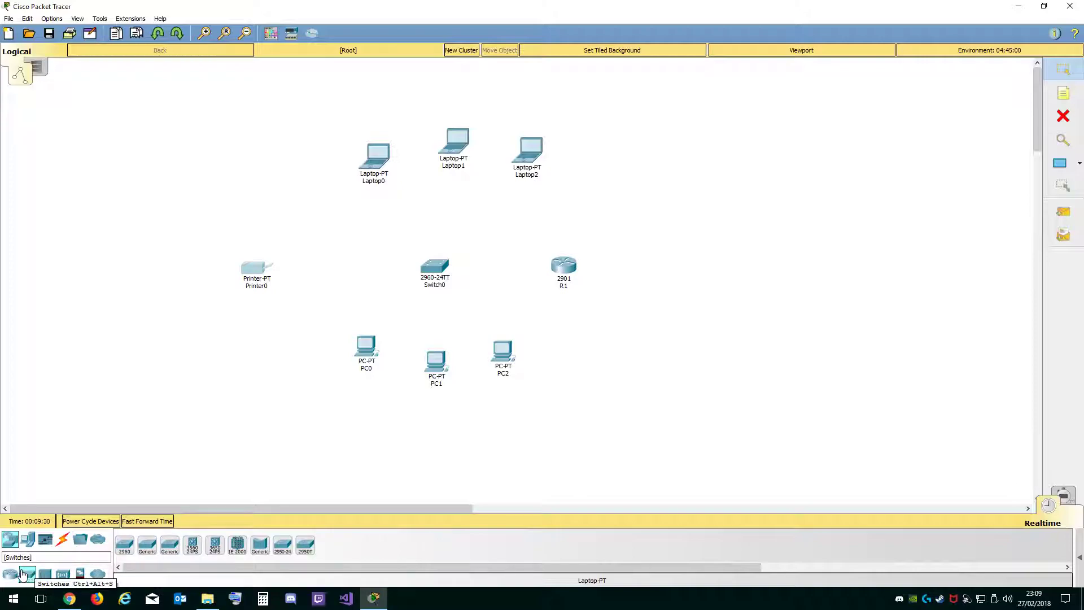
{"action": "left_click", "coordinate": [13, 575]}
{"action": "left_click", "coordinate": [44, 576]}
{"action": "left_click_drag", "start_coordinate": [147, 545], "coordinate": [441, 214]}
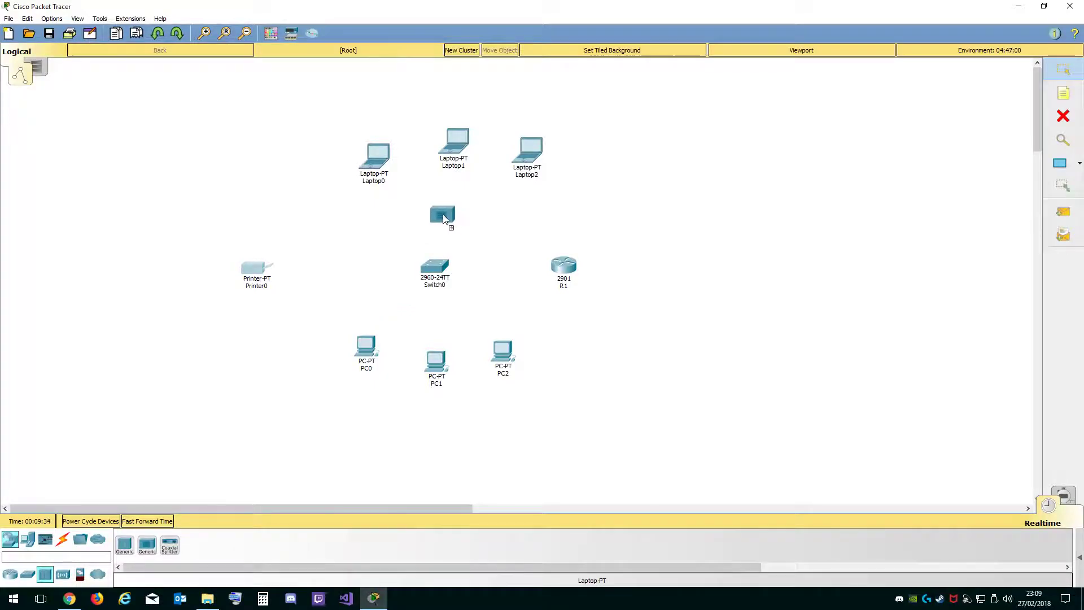
{"action": "left_click", "coordinate": [447, 212]}
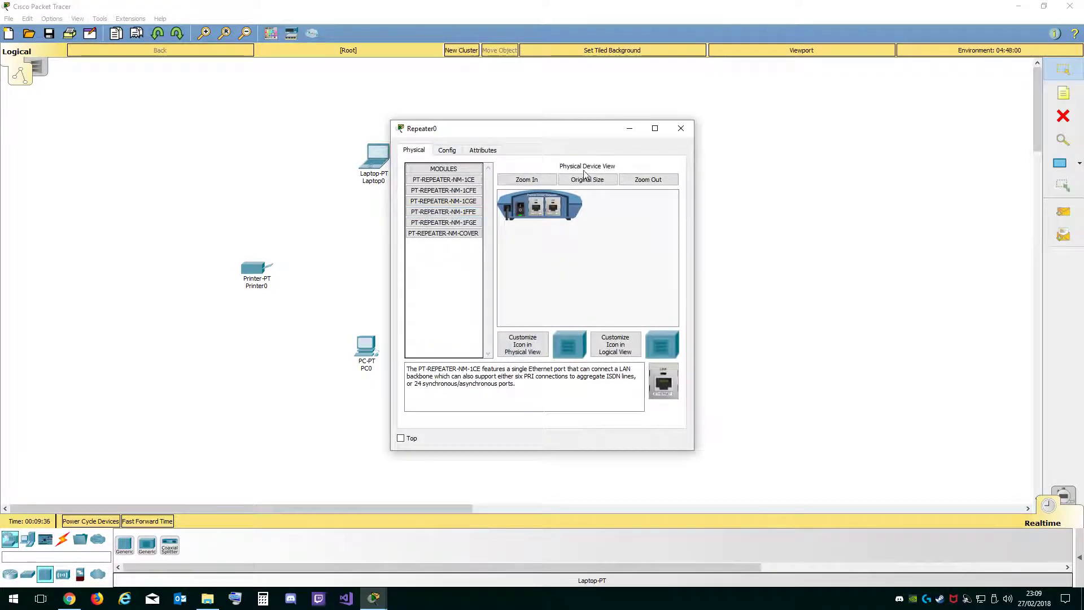
{"action": "left_click", "coordinate": [682, 134]}
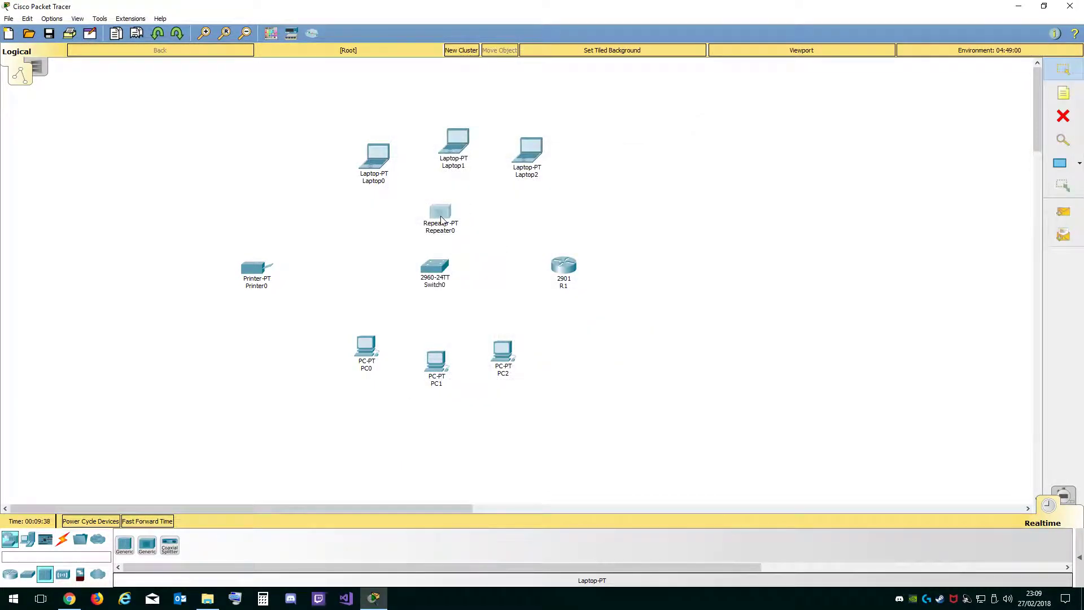
{"action": "key", "text": "Delete"}
{"action": "left_click", "coordinate": [501, 309]}
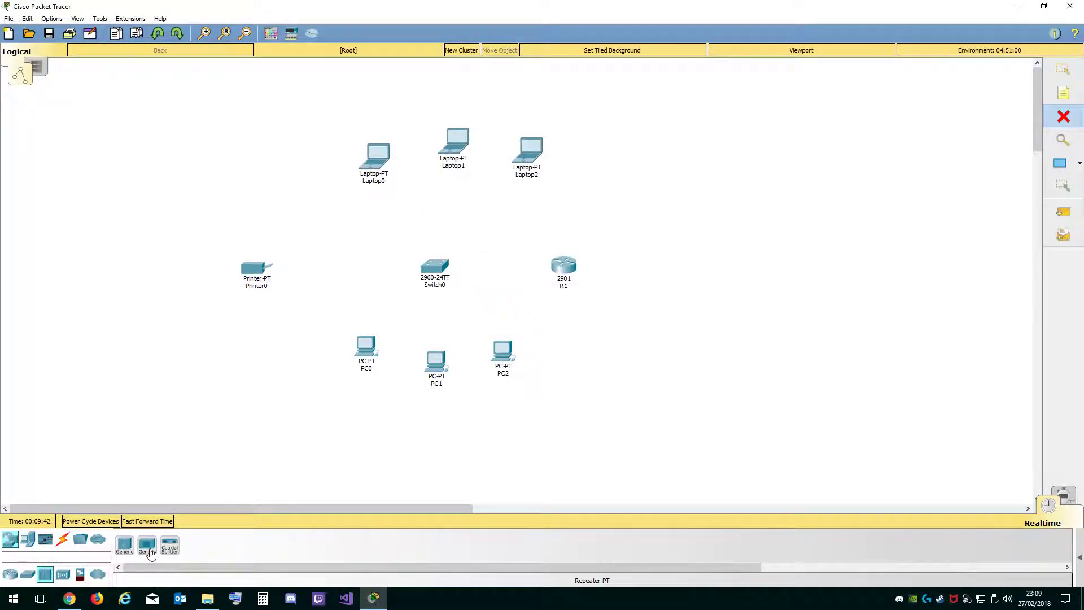
Place a generic AccessPoint-PT between the laptops and the switch, and return to selection mode.
{"action": "left_click", "coordinate": [62, 576]}
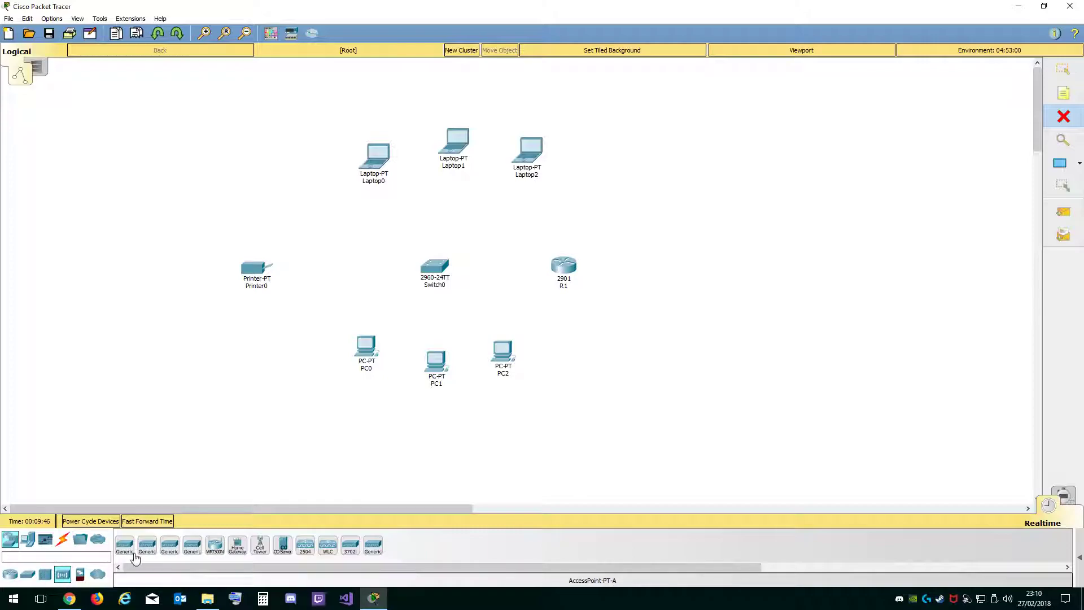
{"action": "left_click_drag", "start_coordinate": [135, 558], "coordinate": [442, 212]}
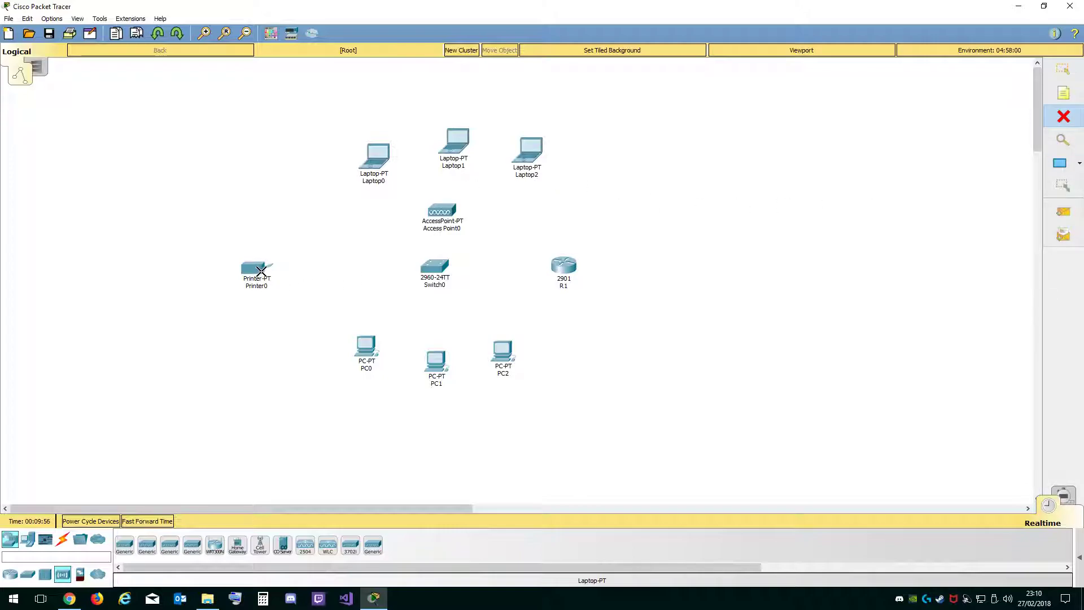
{"action": "left_click", "coordinate": [1064, 69]}
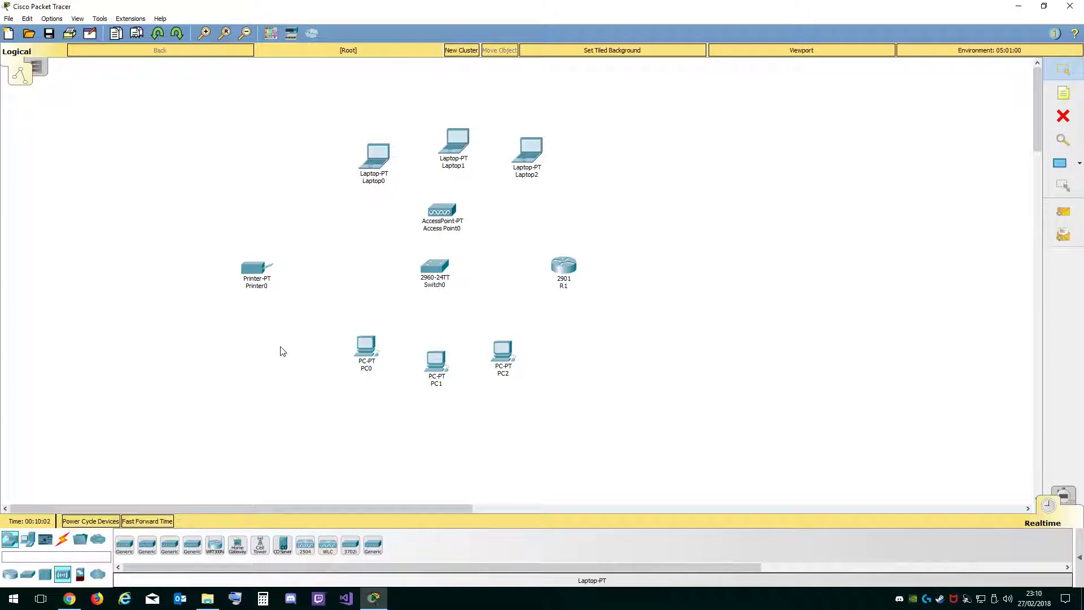
Inspect the physical view of the printer to see which network port it has.
{"action": "left_click", "coordinate": [248, 272]}
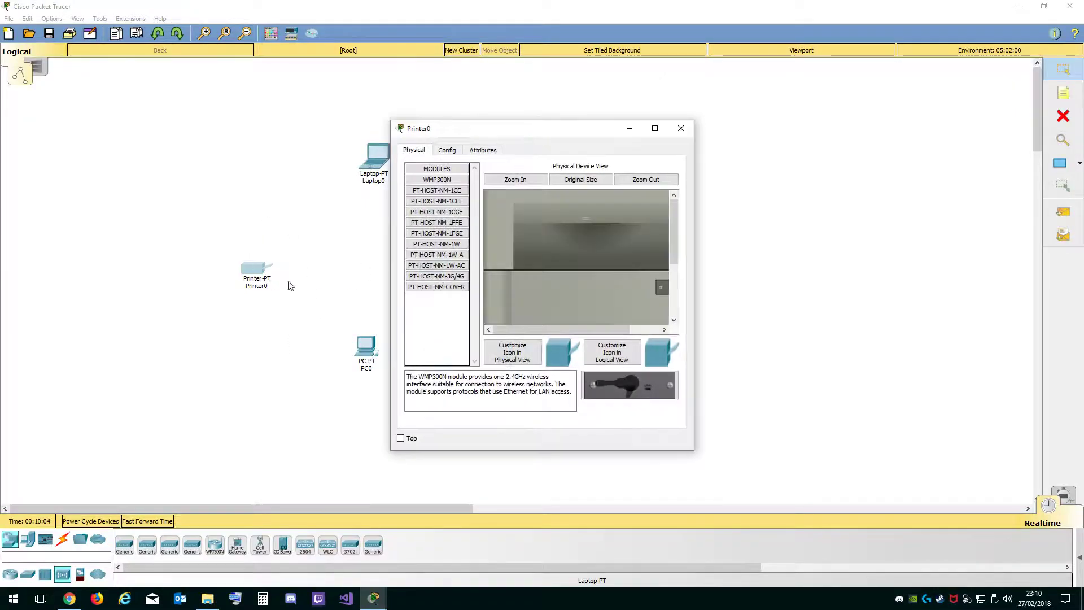
{"action": "left_click_drag", "start_coordinate": [540, 123], "coordinate": [726, 118]}
{"action": "left_click_drag", "start_coordinate": [730, 316], "coordinate": [762, 318]}
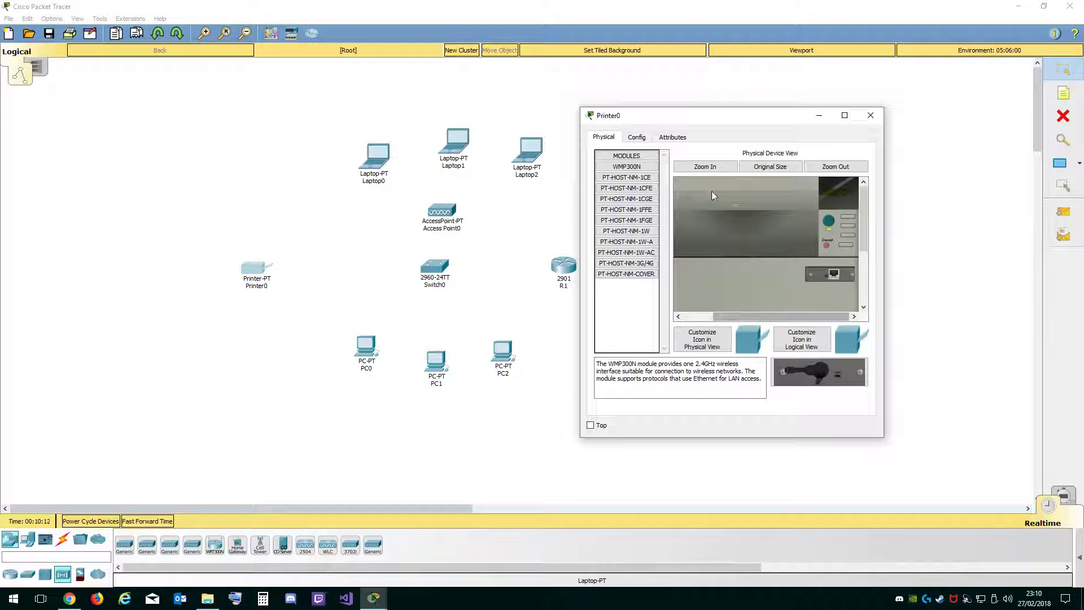
{"action": "left_click", "coordinate": [870, 115]}
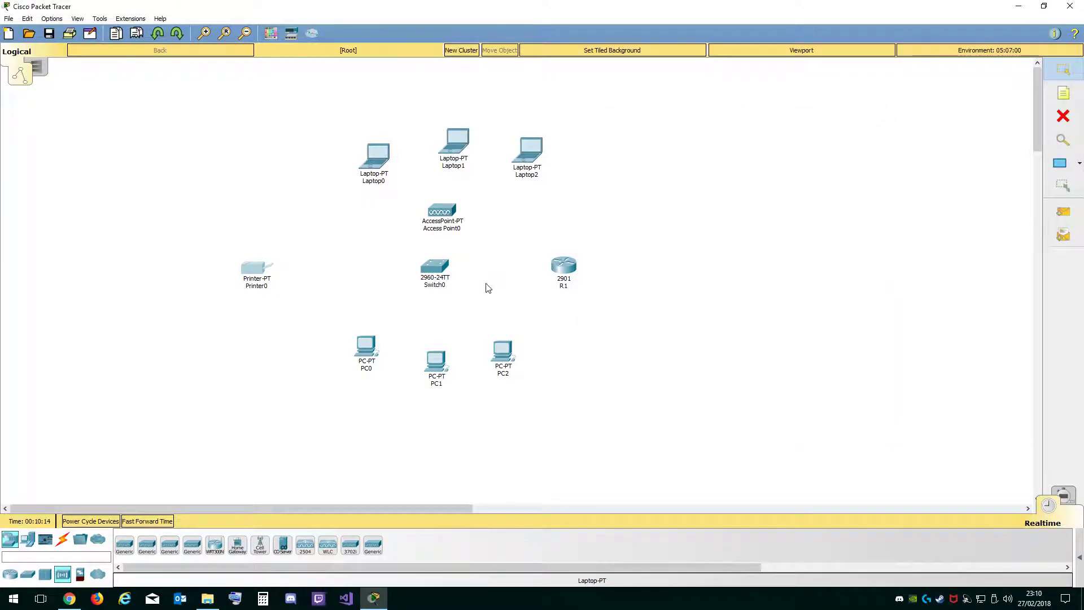
Inspect the enlarged physical view of router R1 to see its built-in ports.
{"action": "left_click", "coordinate": [564, 268]}
{"action": "left_click_drag", "start_coordinate": [576, 138], "coordinate": [746, 164]}
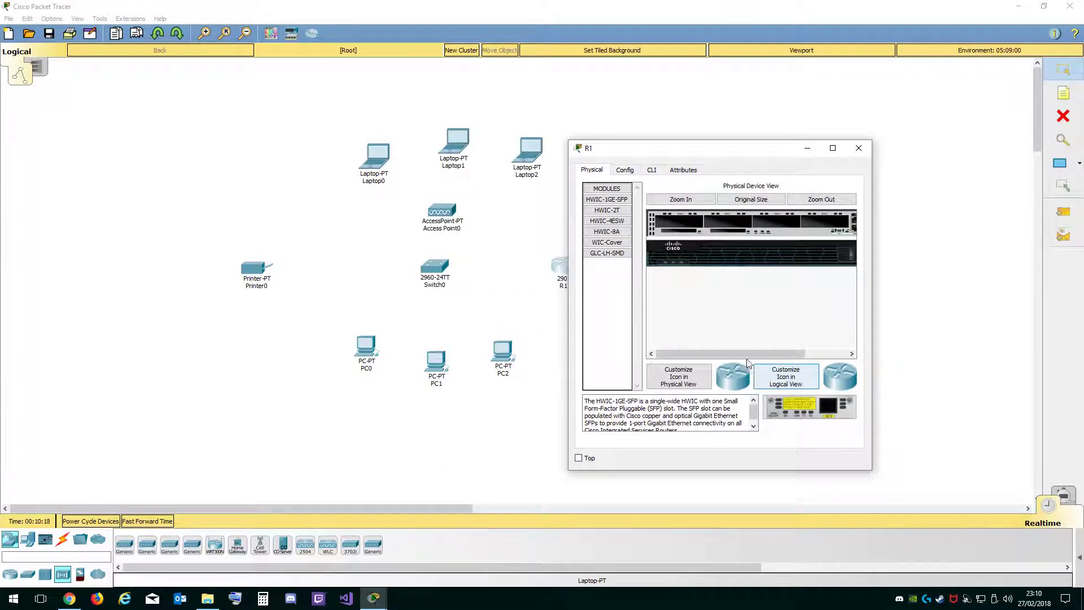
{"action": "left_click", "coordinate": [682, 200]}
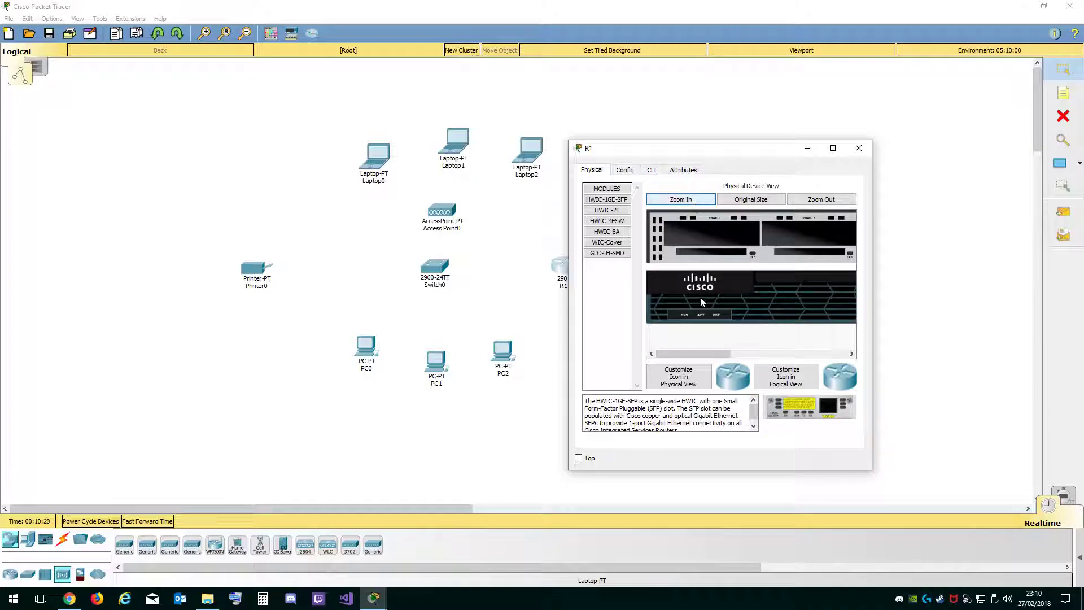
{"action": "left_click_drag", "start_coordinate": [699, 354], "coordinate": [837, 353]}
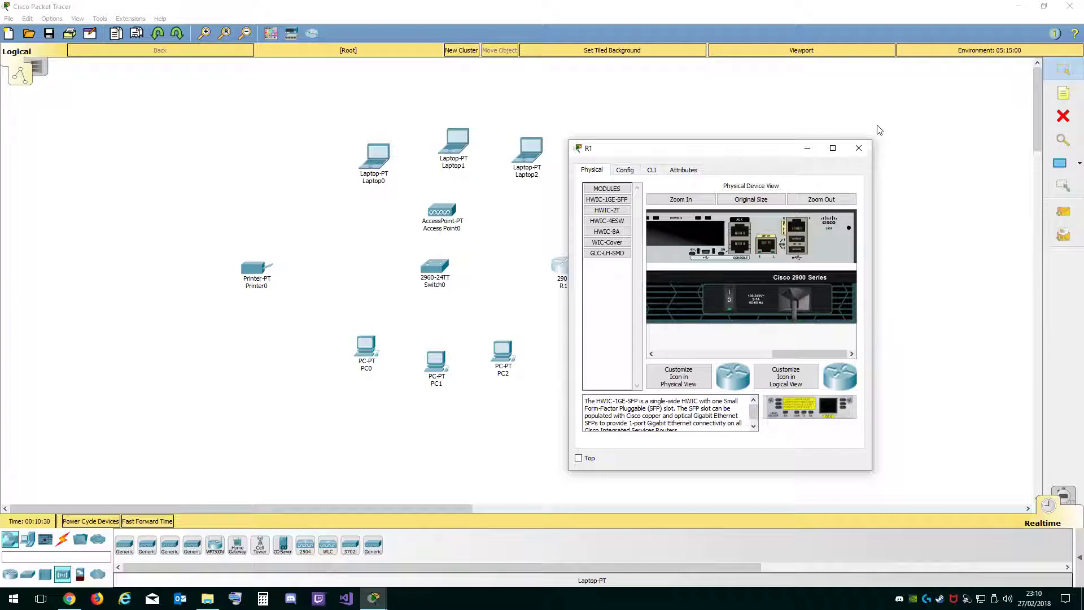
{"action": "left_click", "coordinate": [859, 148]}
Inspect the enlarged physical view of the access point to check its network port.
{"action": "left_click", "coordinate": [442, 212]}
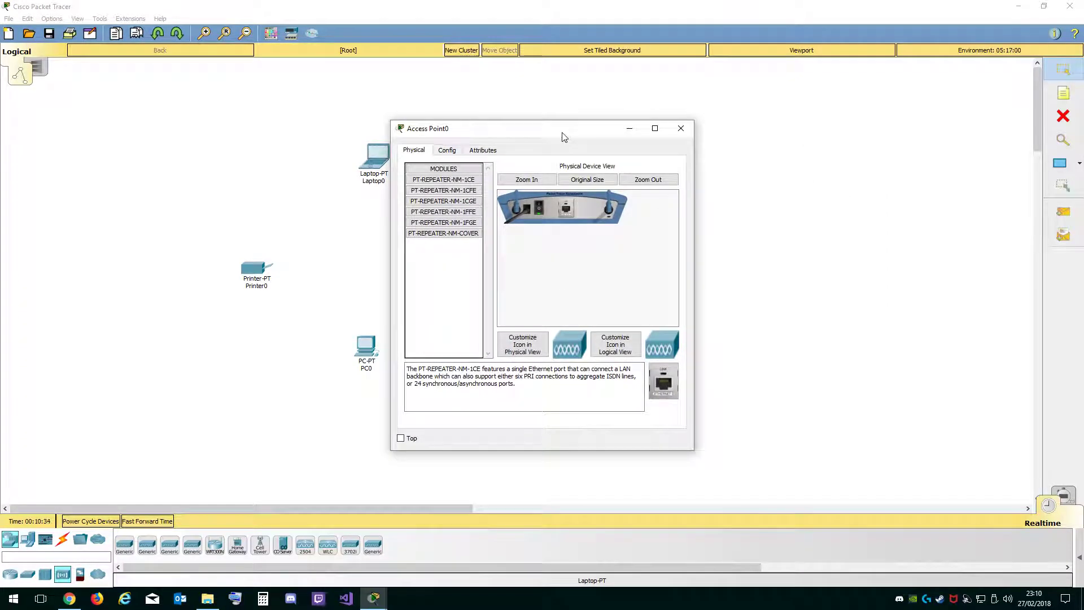
{"action": "left_click_drag", "start_coordinate": [564, 138], "coordinate": [718, 166]}
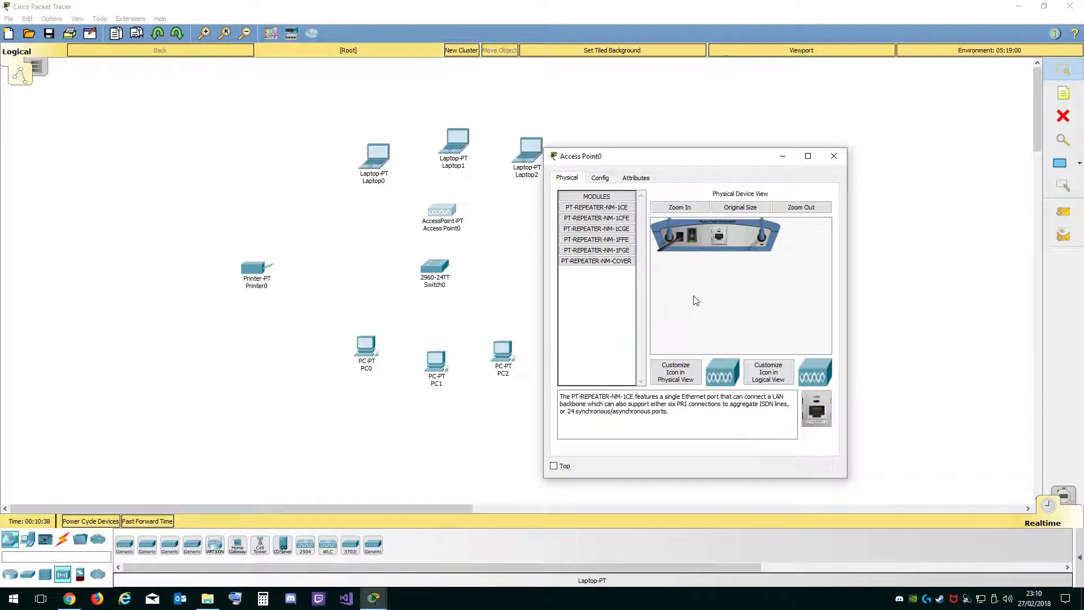
{"action": "left_click", "coordinate": [696, 207]}
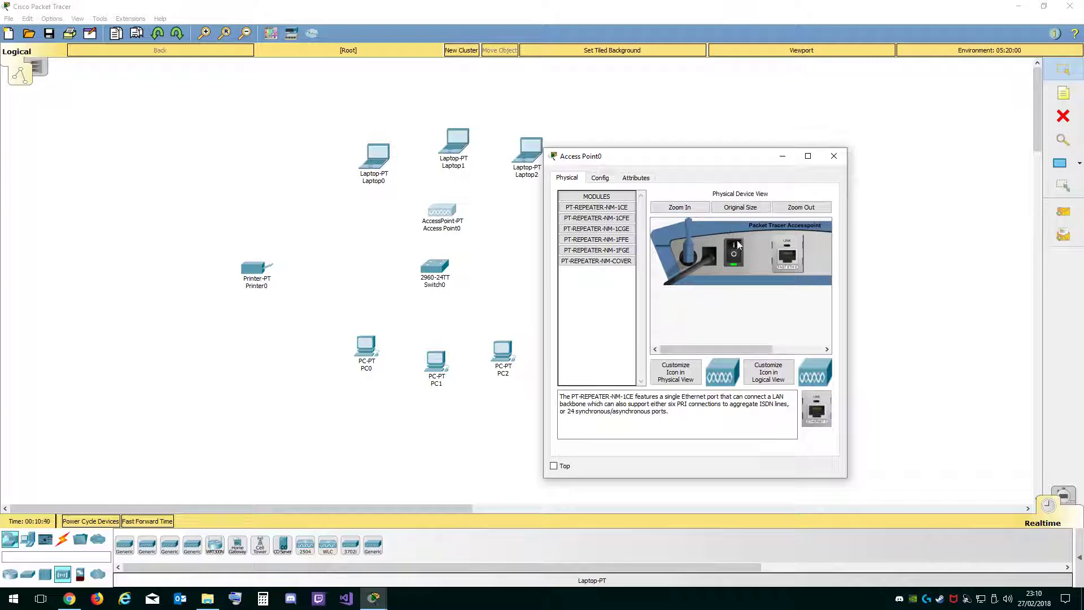
{"action": "left_click_drag", "start_coordinate": [725, 349], "coordinate": [761, 347]}
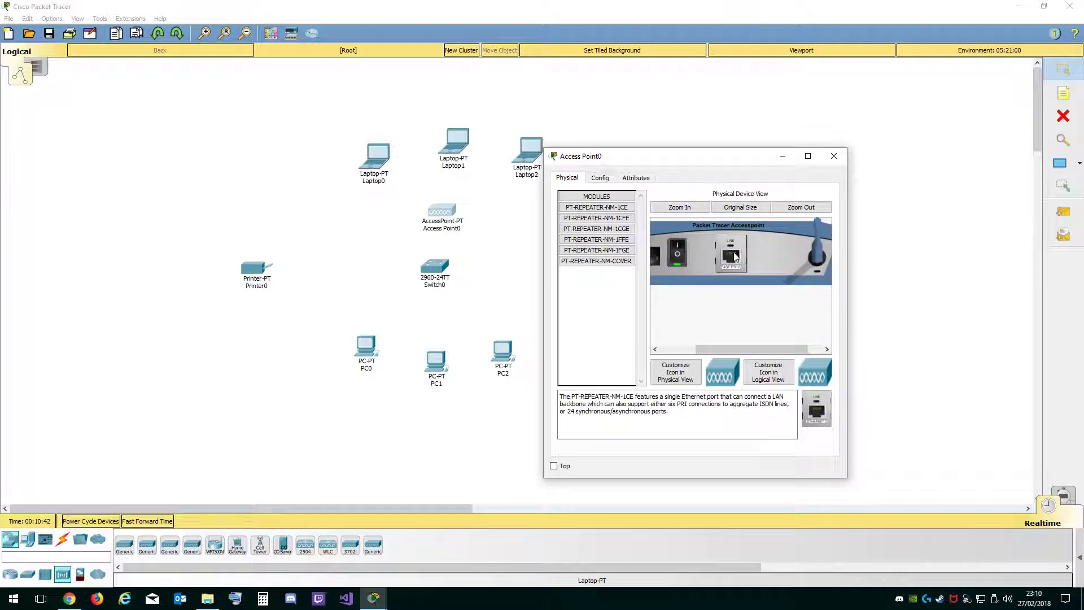
{"action": "left_click_drag", "start_coordinate": [757, 350], "coordinate": [684, 349]}
{"action": "left_click_drag", "start_coordinate": [764, 350], "coordinate": [790, 350]}
{"action": "left_click", "coordinate": [834, 157]}
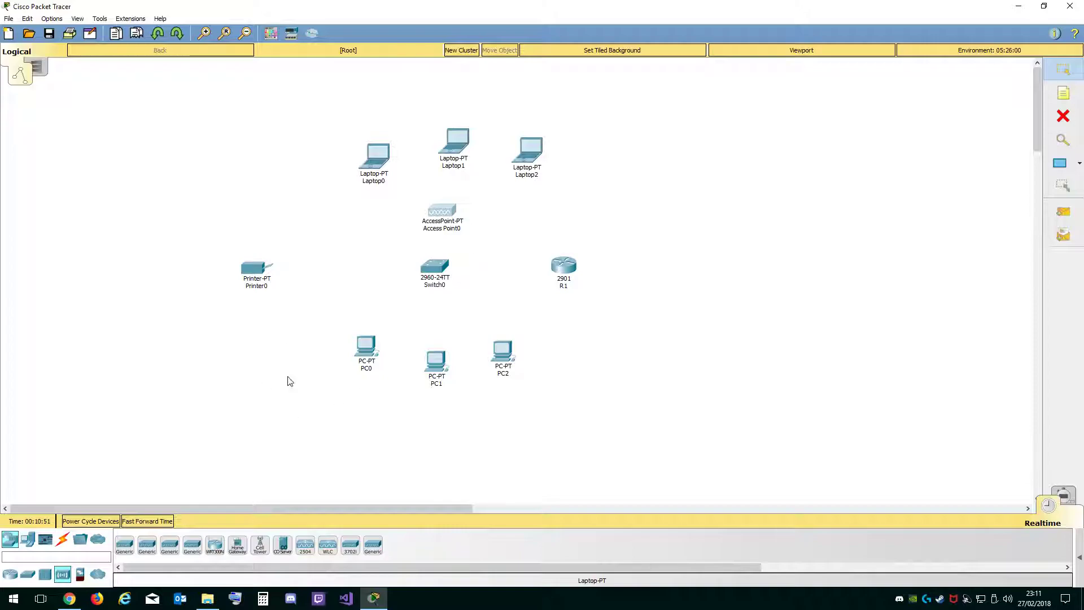
Check which ports router R1 offers for a copper straight-through cable, without making a connection.
{"action": "left_click", "coordinate": [62, 539]}
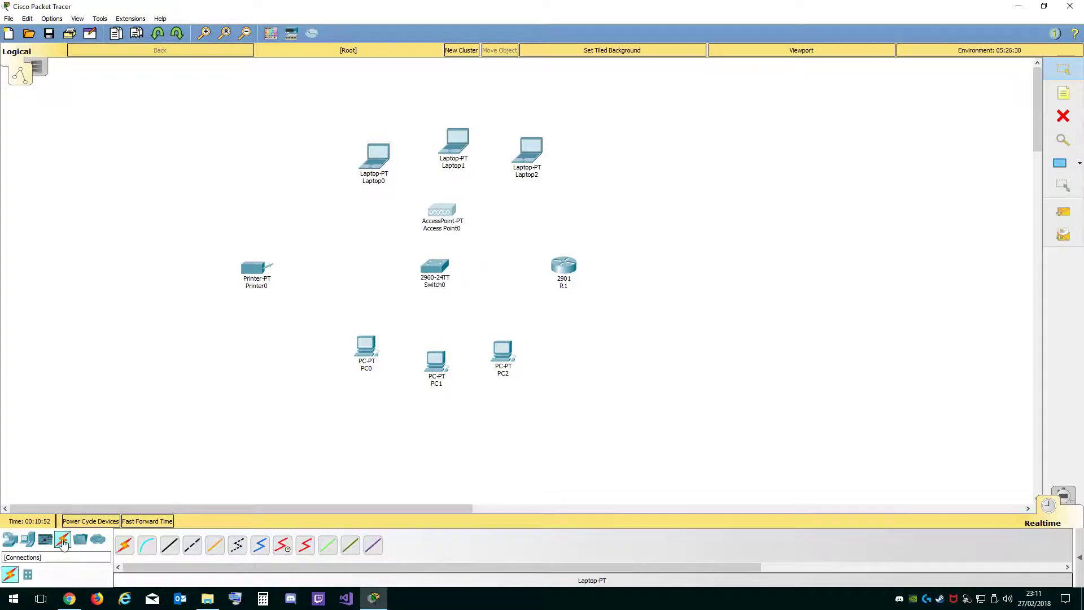
{"action": "left_click", "coordinate": [172, 552]}
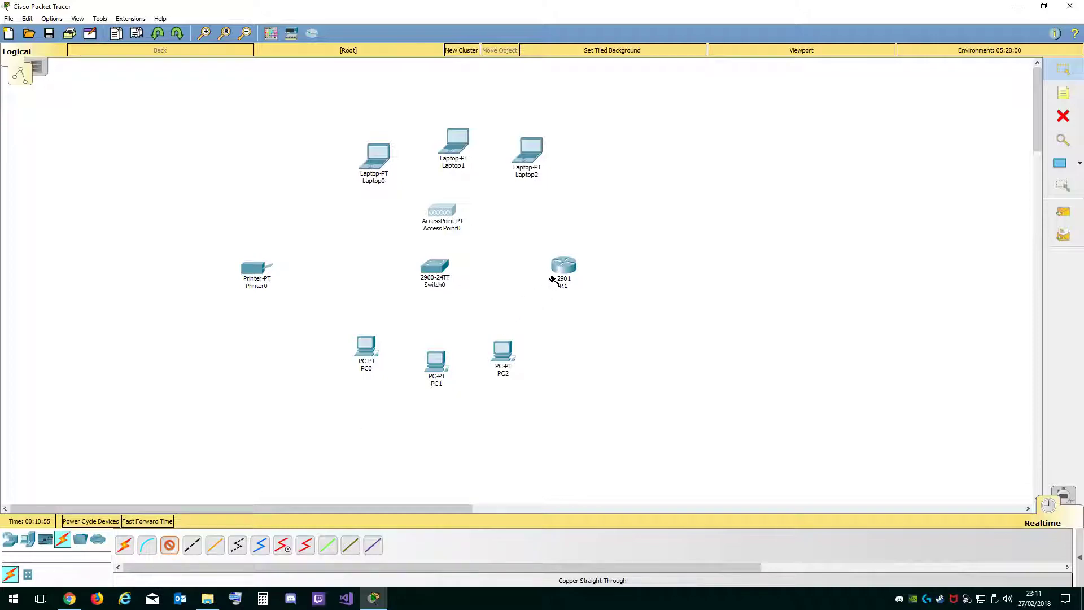
{"action": "left_click", "coordinate": [563, 263]}
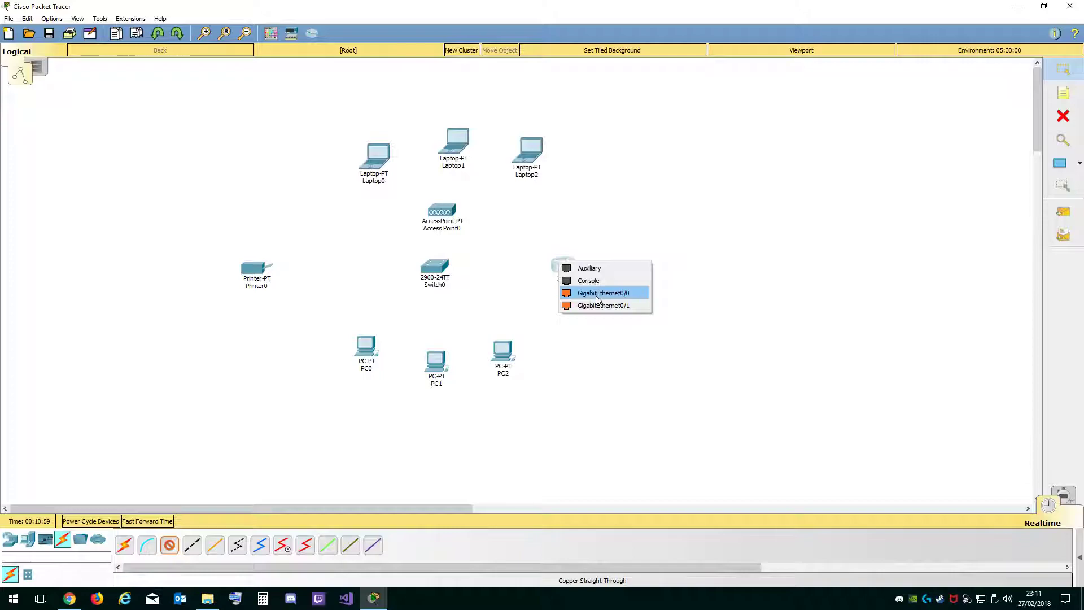
{"action": "left_click", "coordinate": [645, 233]}
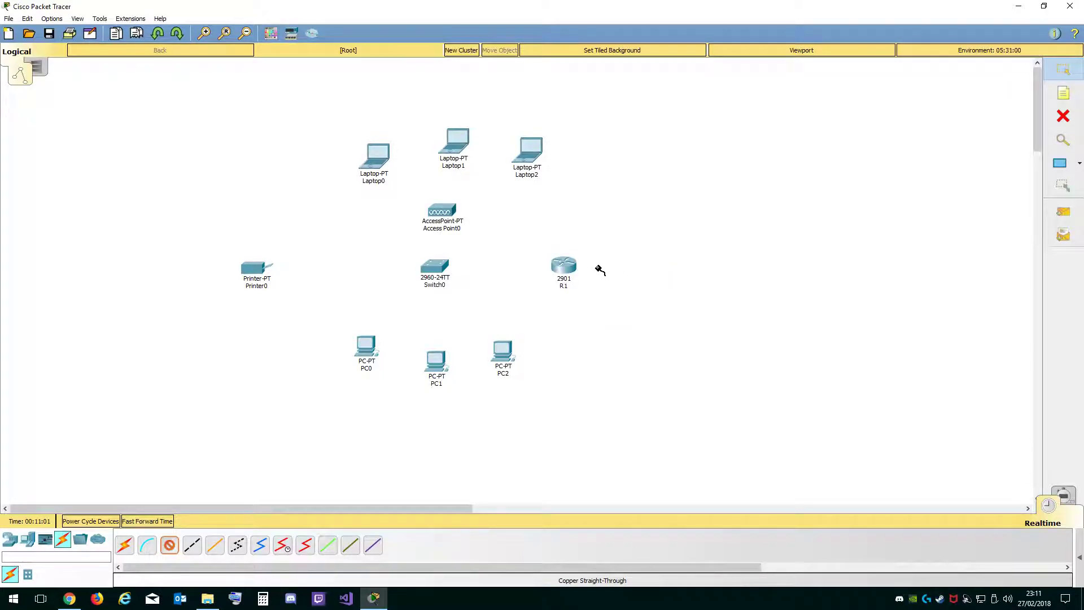
{"action": "left_click", "coordinate": [169, 545]}
Delete the 2901 router R1 from the workspace.
{"action": "left_click_drag", "start_coordinate": [531, 244], "coordinate": [610, 309]}
{"action": "key", "text": "Delete"}
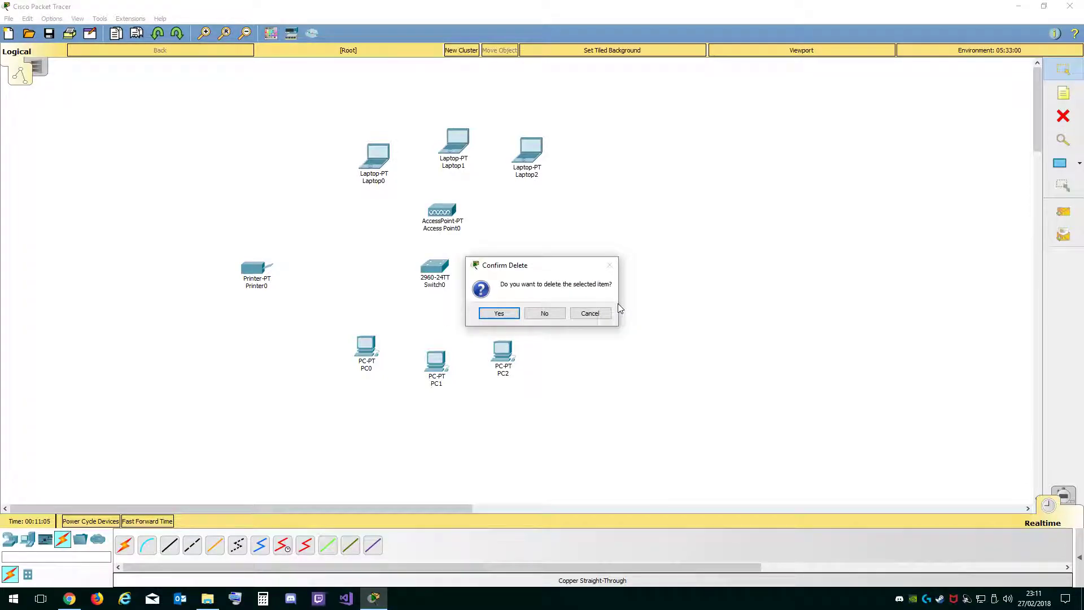
{"action": "left_click", "coordinate": [504, 312]}
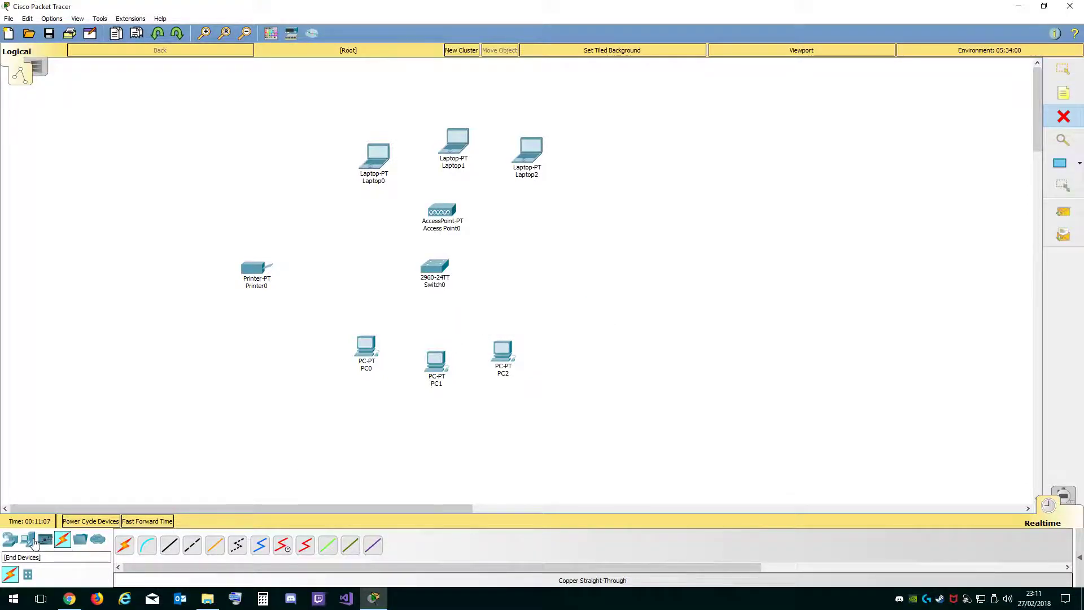
Place a 1941 router on the far side of the switch from the printer, and return to selection mode.
{"action": "left_click", "coordinate": [29, 541]}
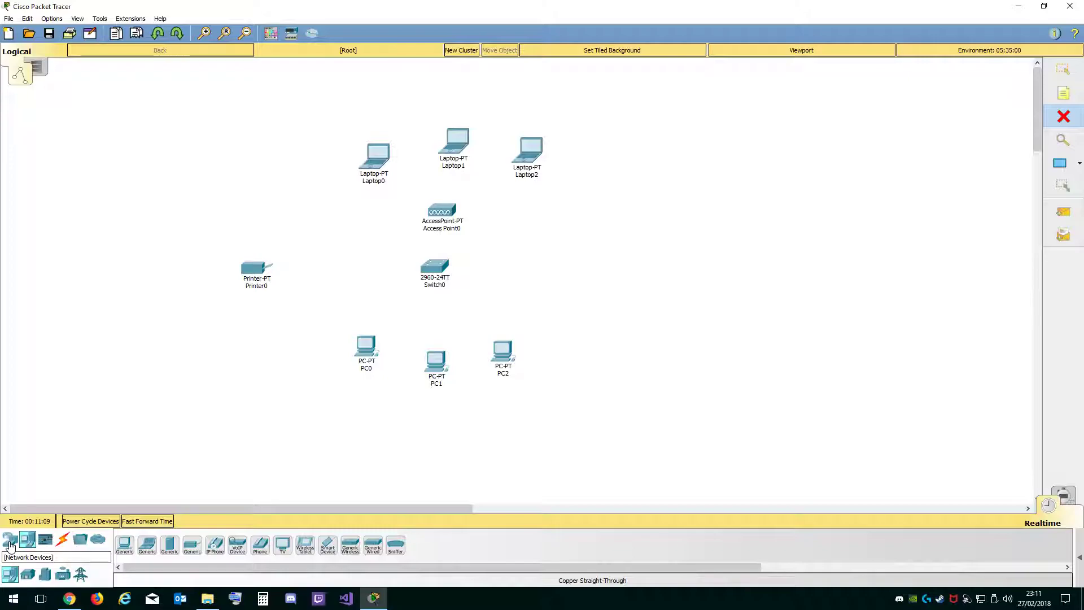
{"action": "left_click", "coordinate": [9, 542]}
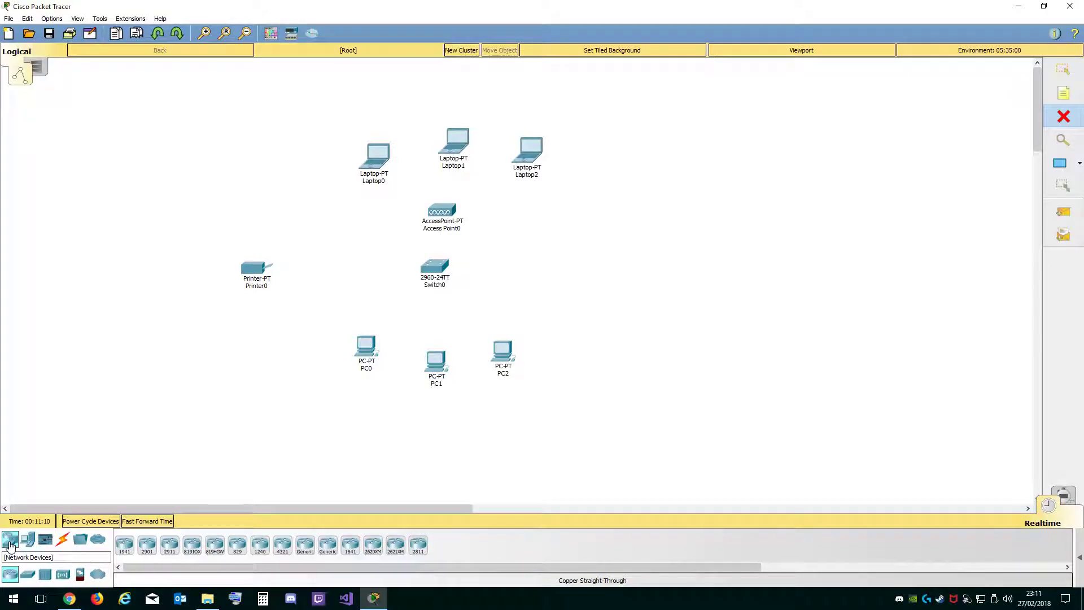
{"action": "left_click", "coordinate": [125, 546]}
{"action": "left_click", "coordinate": [567, 264]}
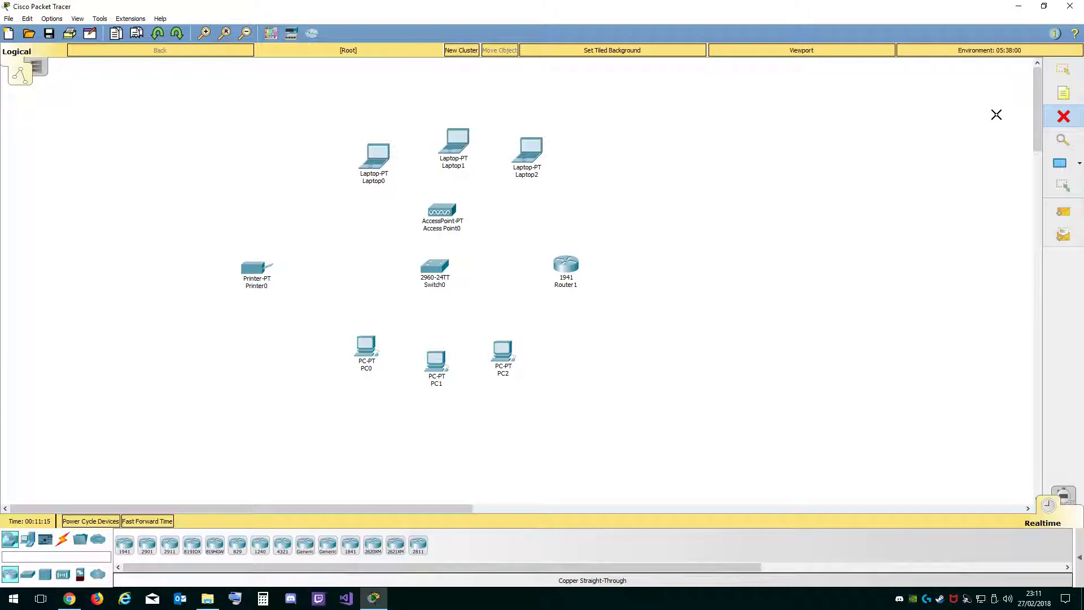
{"action": "left_click", "coordinate": [1063, 69]}
Inspect the 1941 router's physical view and check which ports it offers for a copper straight-through cable.
{"action": "left_click", "coordinate": [568, 264]}
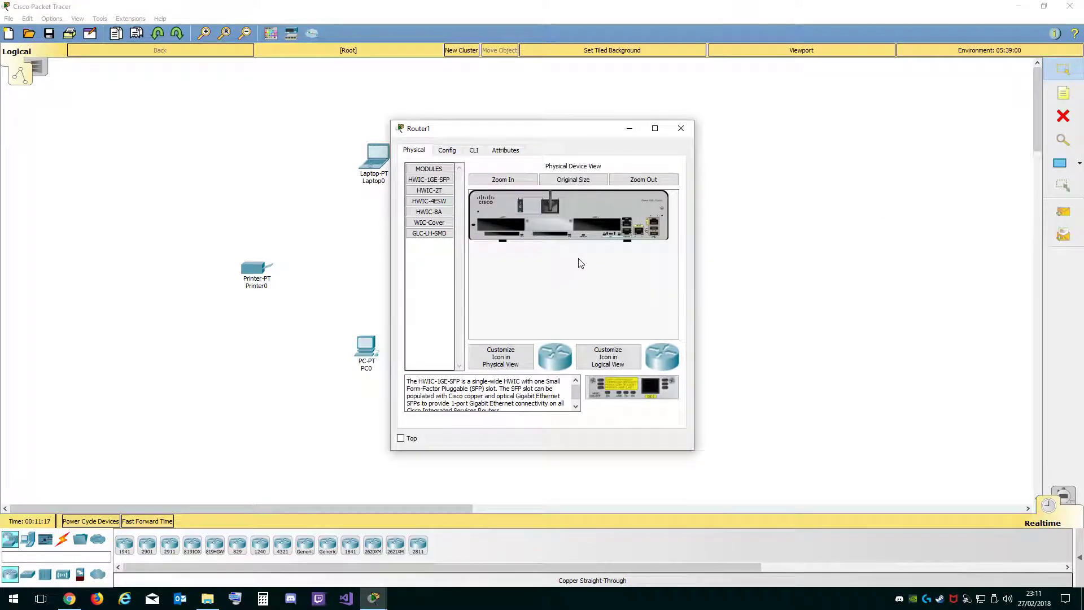
{"action": "left_click", "coordinate": [681, 128]}
{"action": "left_click", "coordinate": [62, 540]}
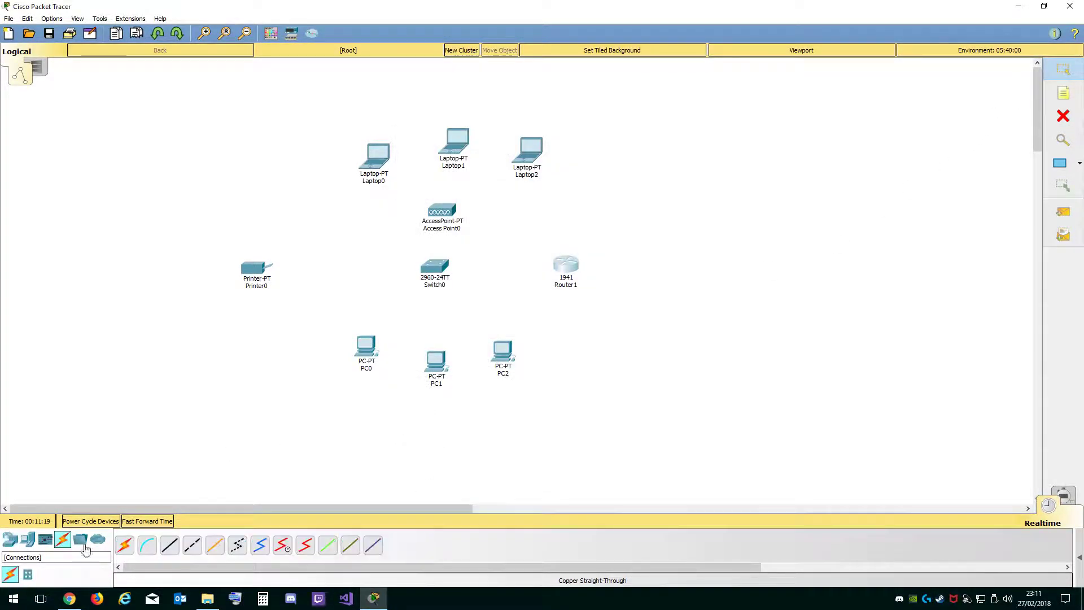
{"action": "left_click", "coordinate": [168, 549]}
{"action": "left_click", "coordinate": [569, 264]}
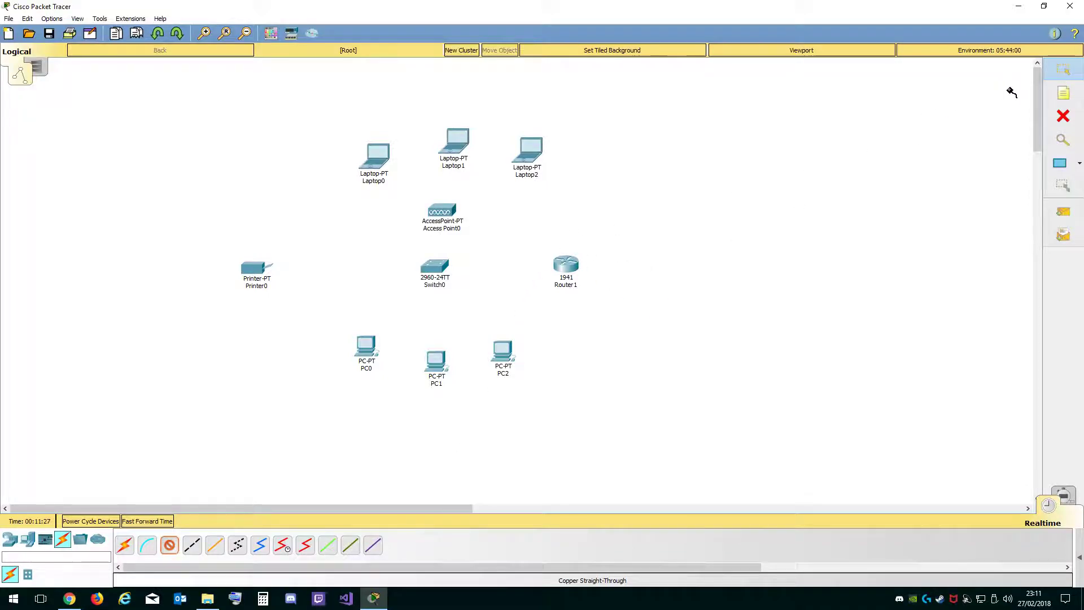
{"action": "left_click", "coordinate": [1063, 68]}
Delete the 1941 router from the workspace.
{"action": "left_click_drag", "start_coordinate": [513, 239], "coordinate": [641, 322]}
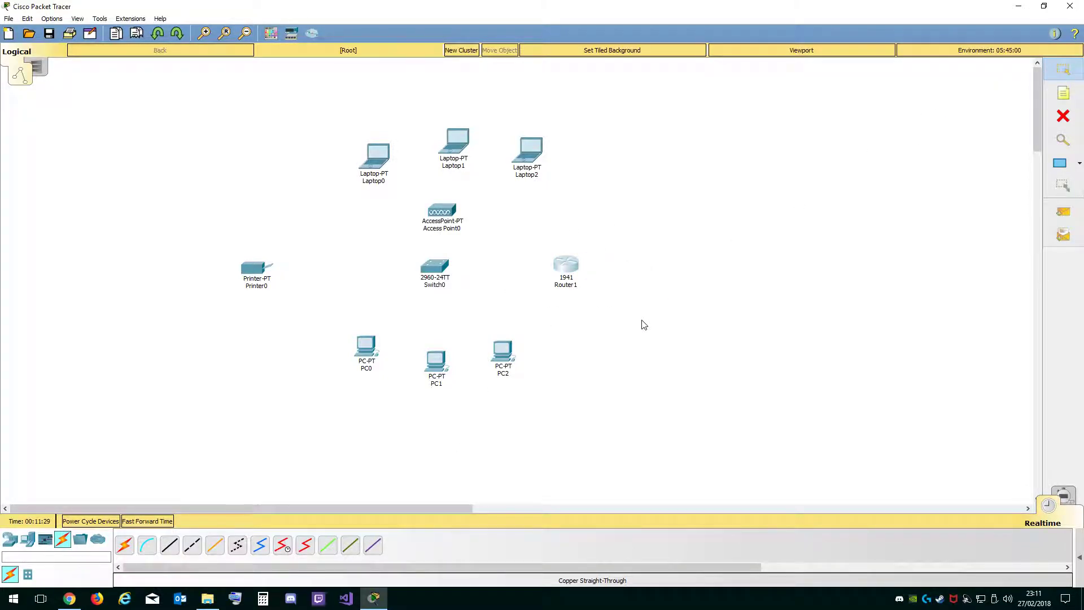
{"action": "key", "text": "Delete"}
{"action": "left_click", "coordinate": [499, 313]}
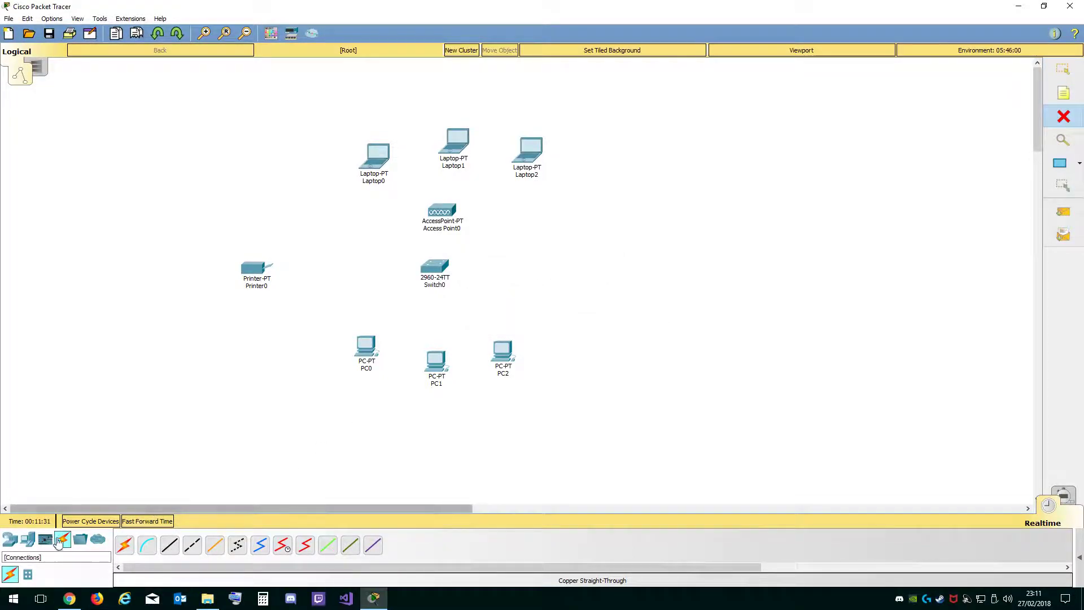
Place an 1841 router level with the switch, on the side opposite the printer, and return to selection mode.
{"action": "left_click", "coordinate": [9, 540]}
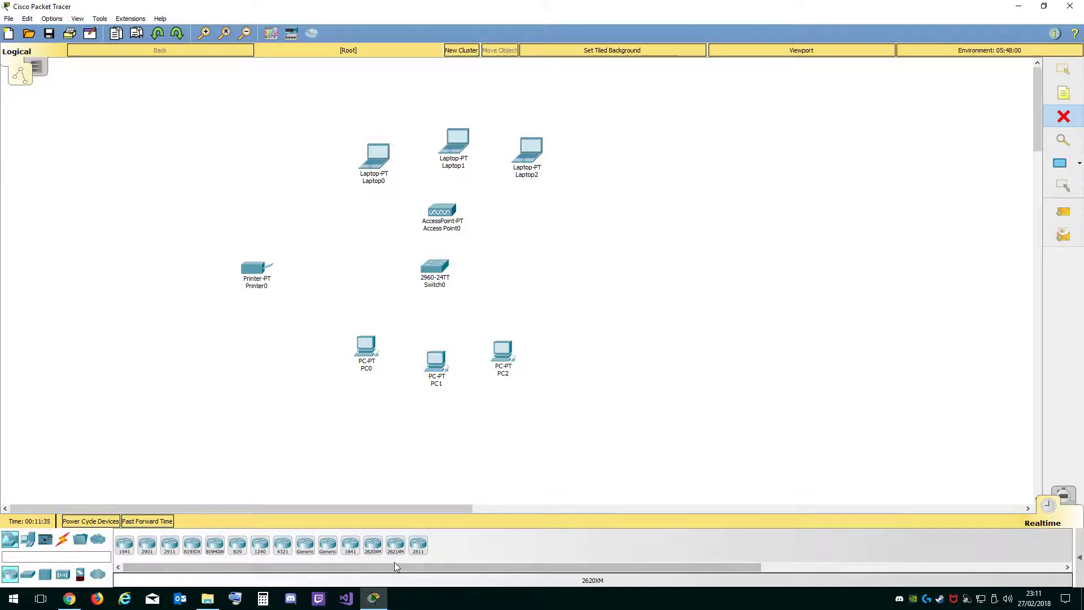
{"action": "left_click", "coordinate": [350, 545]}
{"action": "left_click", "coordinate": [608, 267]}
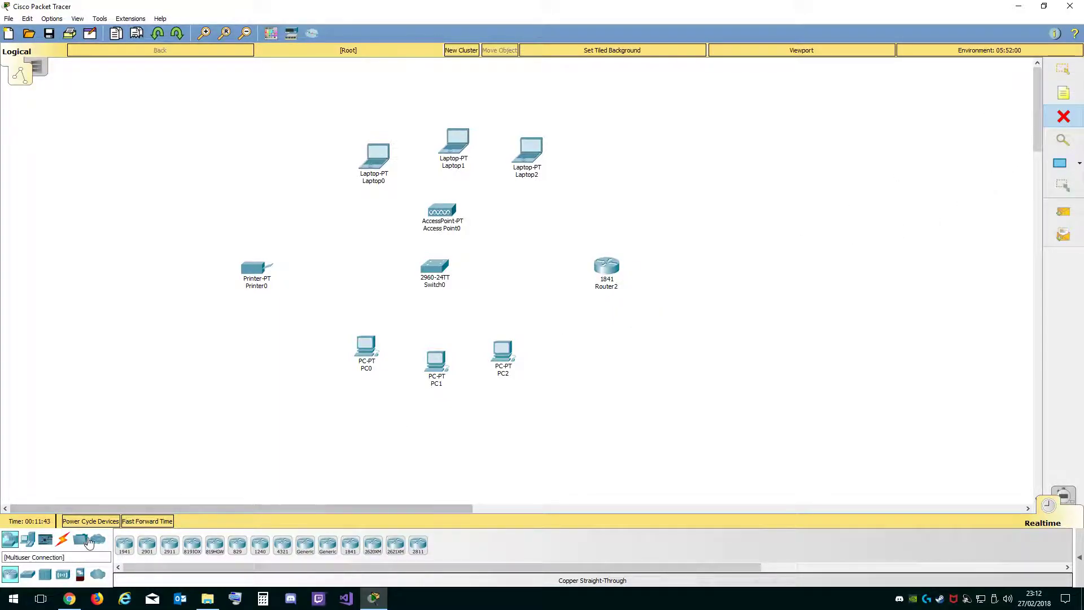
{"action": "left_click", "coordinate": [1063, 69]}
Inspect the 1841 router's physical view and check which ports it offers for a copper straight-through cable.
{"action": "left_click", "coordinate": [618, 268]}
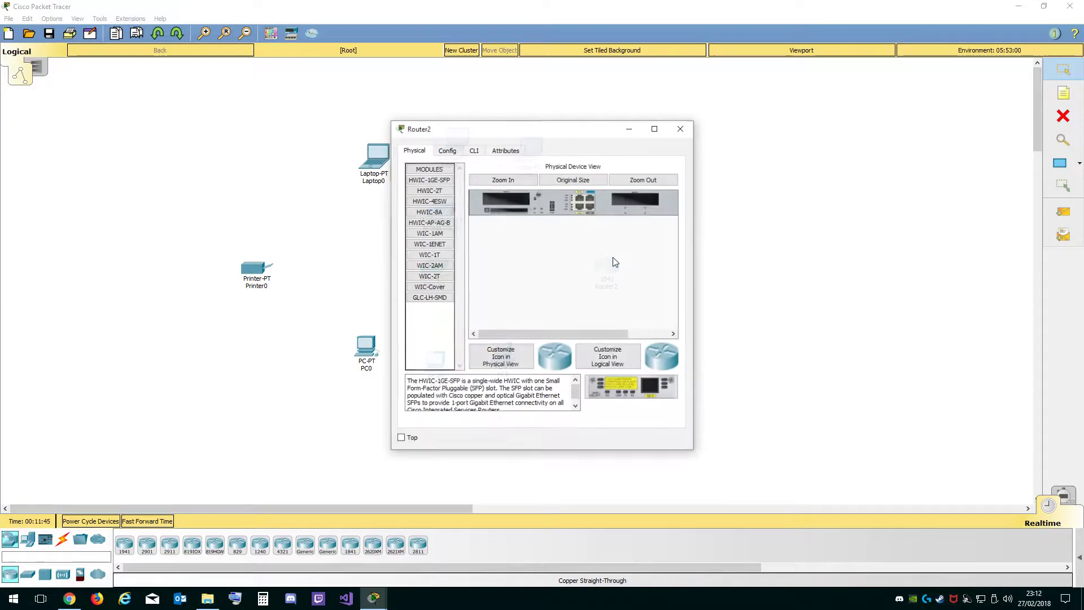
{"action": "left_click", "coordinate": [688, 129]}
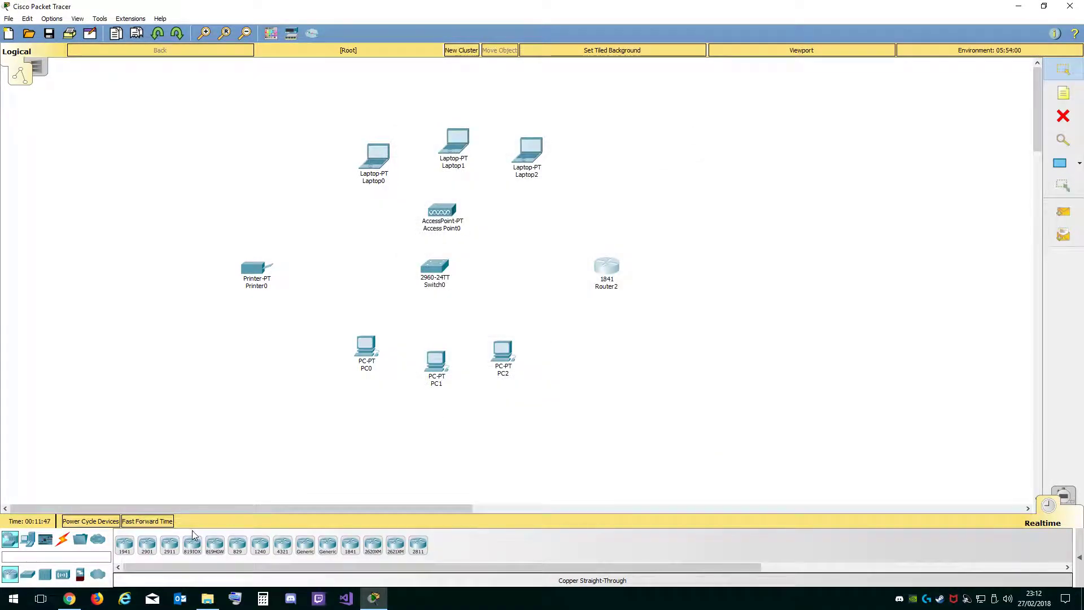
{"action": "left_click", "coordinate": [62, 539]}
{"action": "left_click", "coordinate": [169, 545]}
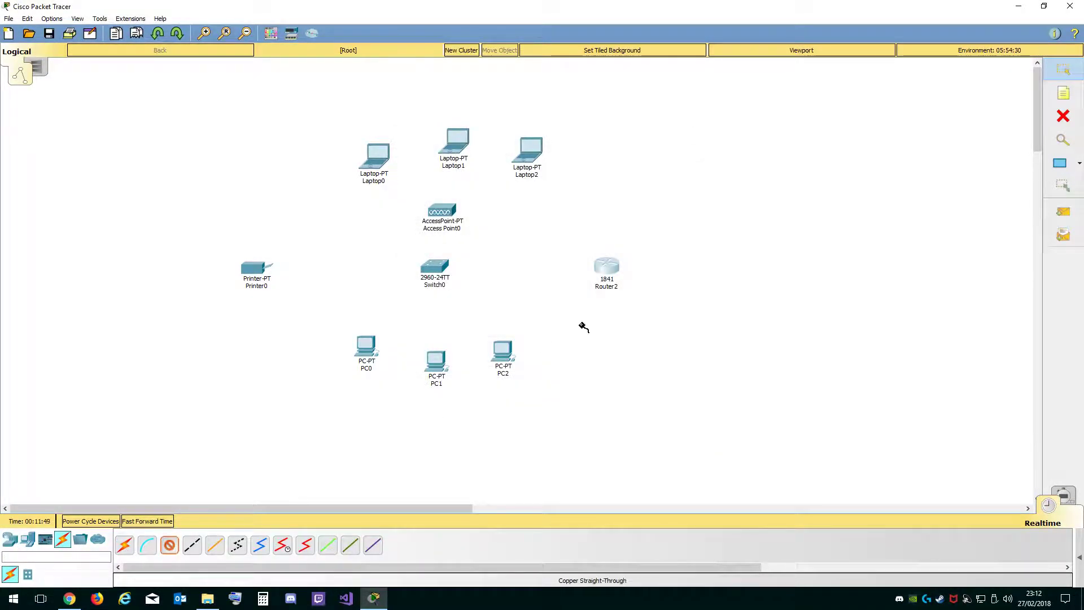
{"action": "left_click", "coordinate": [612, 270]}
{"action": "left_click", "coordinate": [651, 213]}
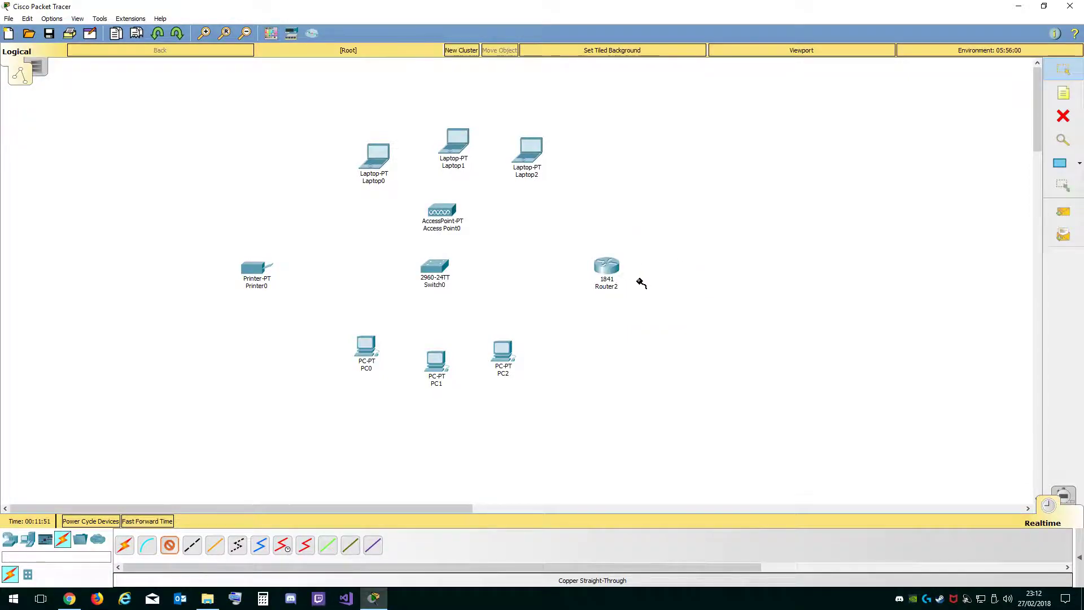
{"action": "left_click", "coordinate": [608, 269]}
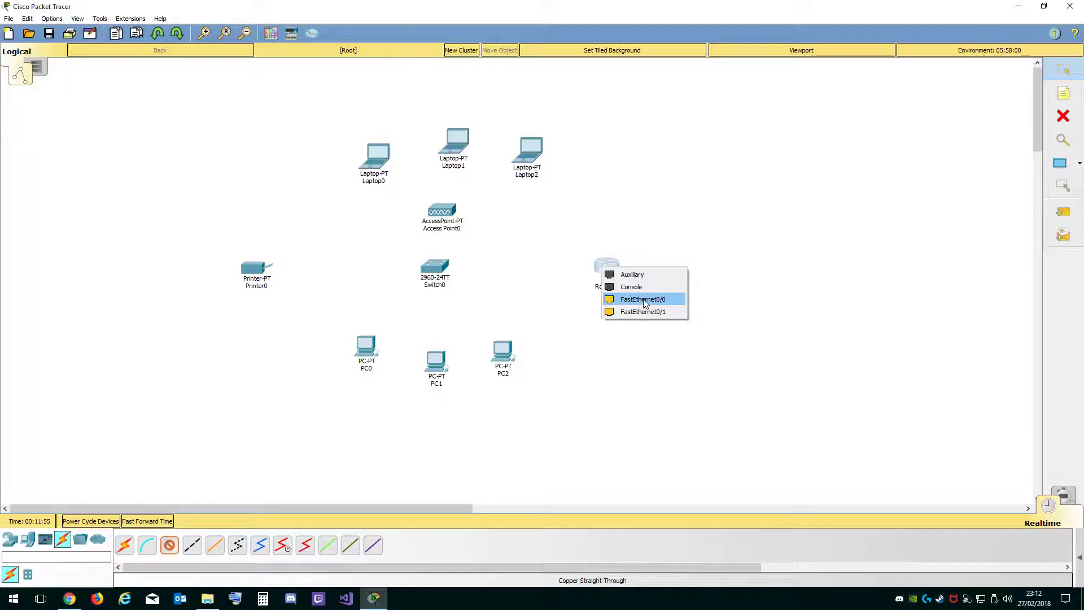
{"action": "left_click", "coordinate": [656, 249]}
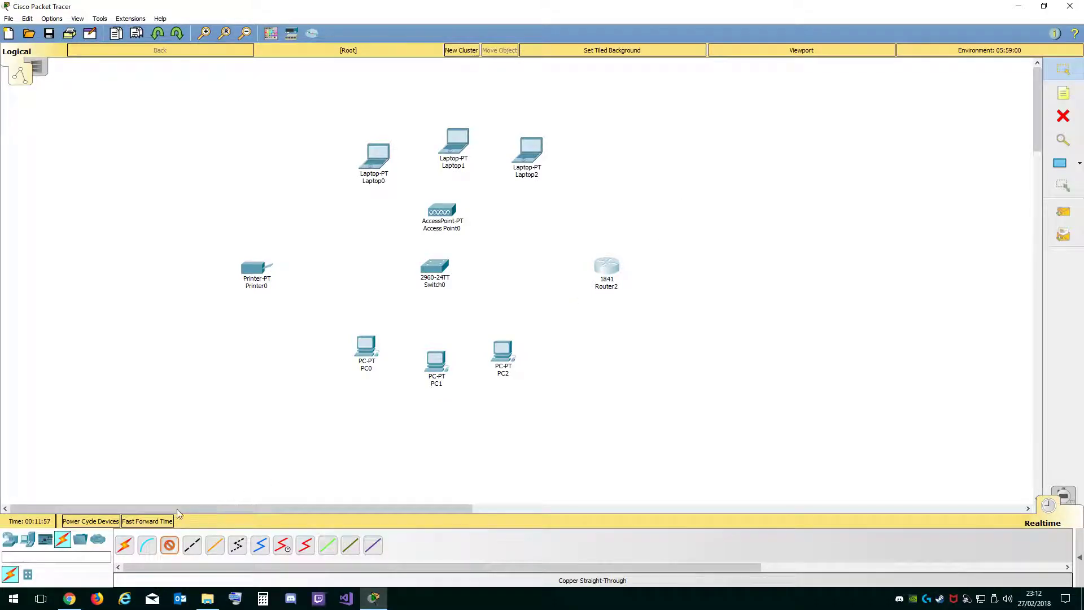
Inspect the enlarged physical view of the 1841 router to locate its built-in Ethernet ports.
{"action": "left_click", "coordinate": [608, 271]}
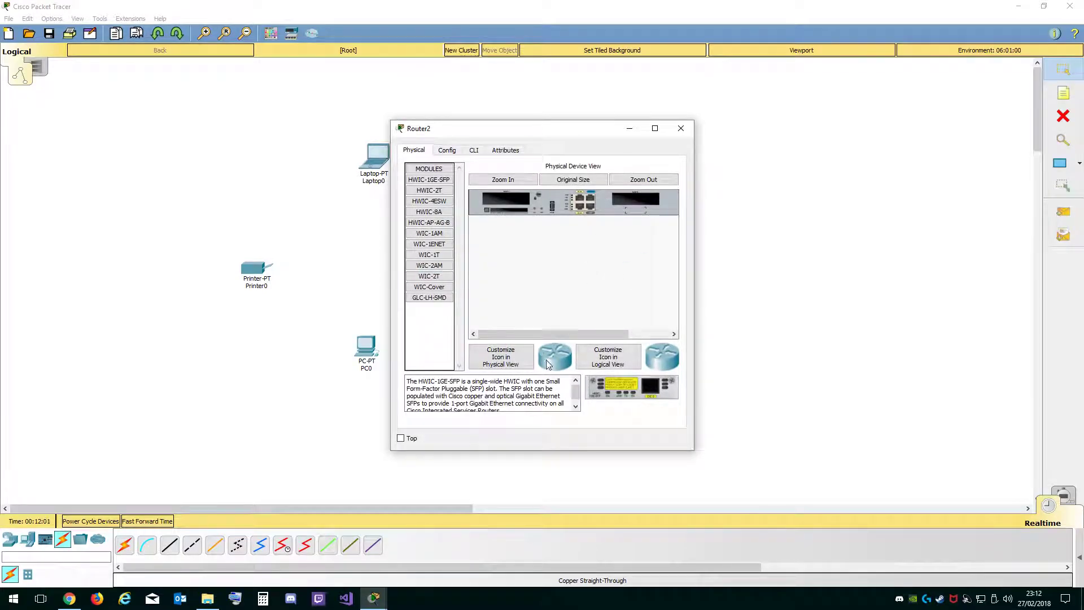
{"action": "left_click", "coordinate": [512, 180]}
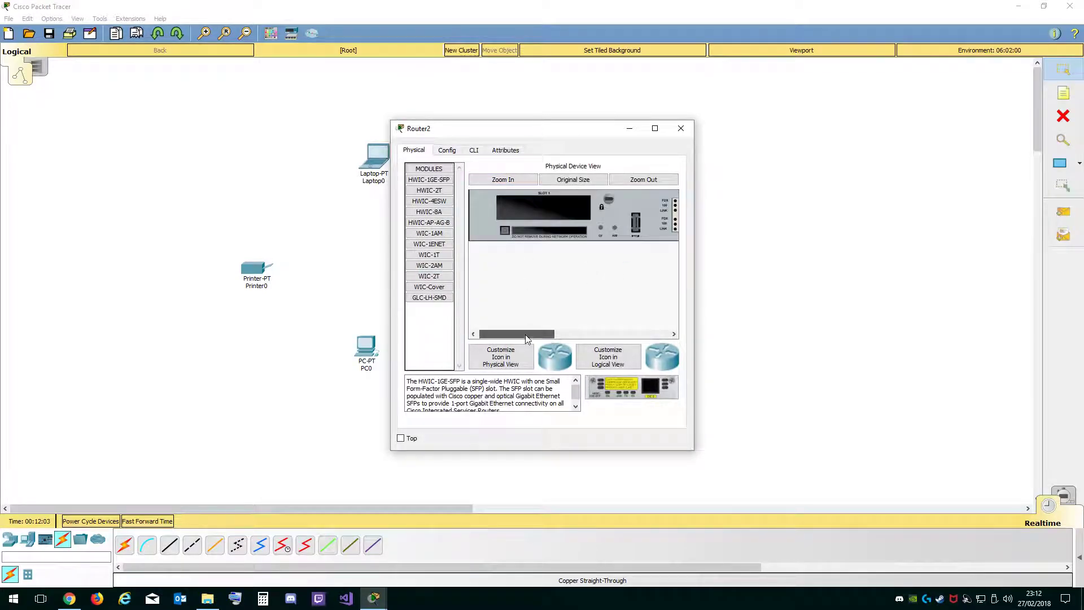
{"action": "left_click_drag", "start_coordinate": [520, 334], "coordinate": [575, 333]}
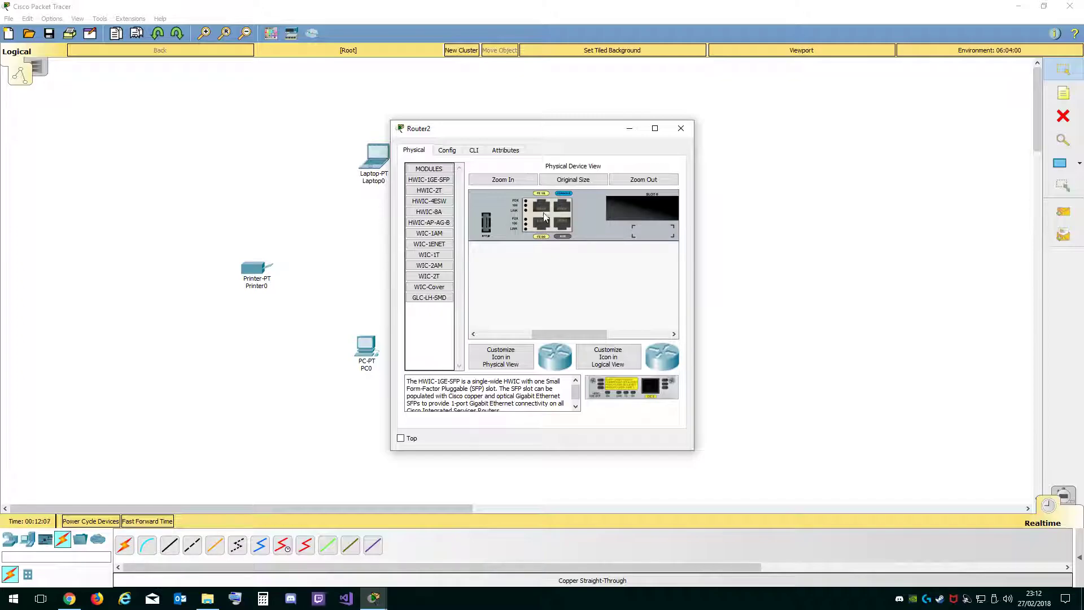
{"action": "left_click", "coordinate": [682, 128]}
Connect the 1841 router's FastEthernet0/0 to Switch0's FastEthernet0/1 with a copper straight-through cable.
{"action": "left_click", "coordinate": [215, 545]}
{"action": "left_click", "coordinate": [171, 545]}
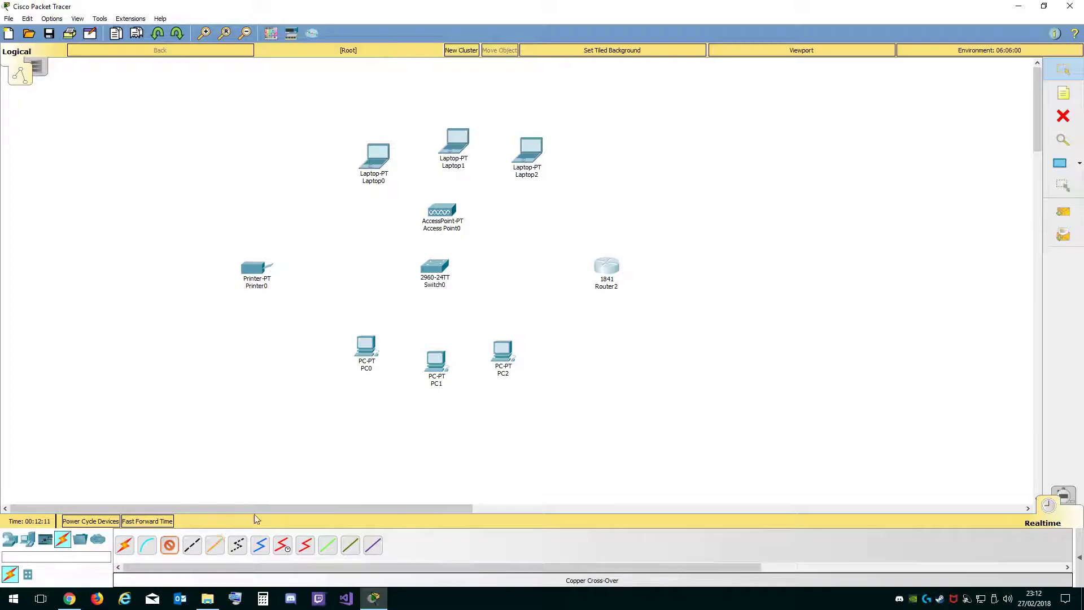
{"action": "left_click", "coordinate": [612, 268]}
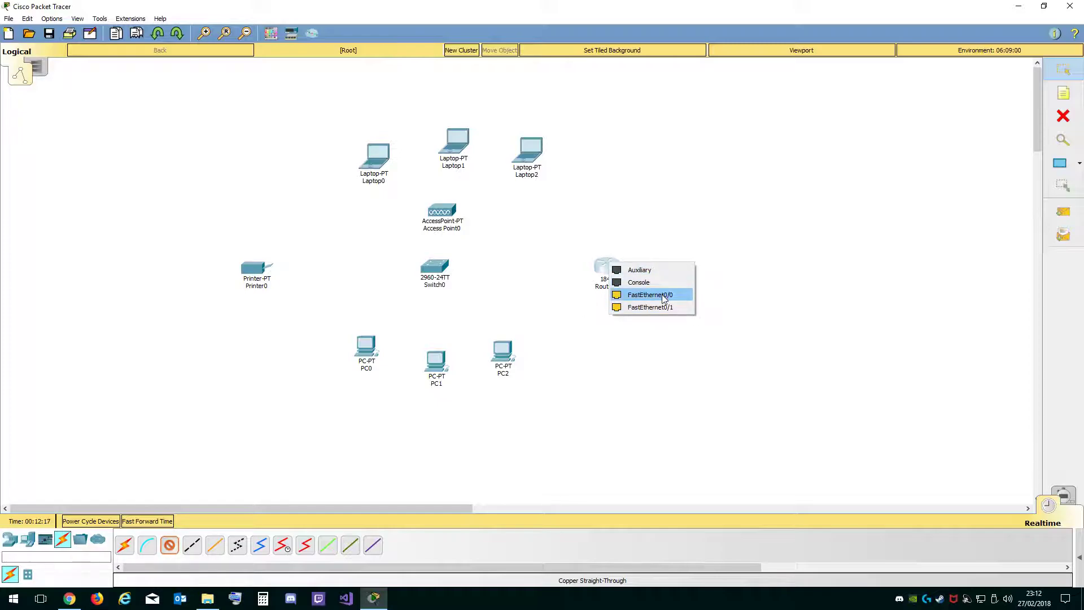
{"action": "left_click", "coordinate": [650, 295]}
{"action": "left_click", "coordinate": [436, 269]}
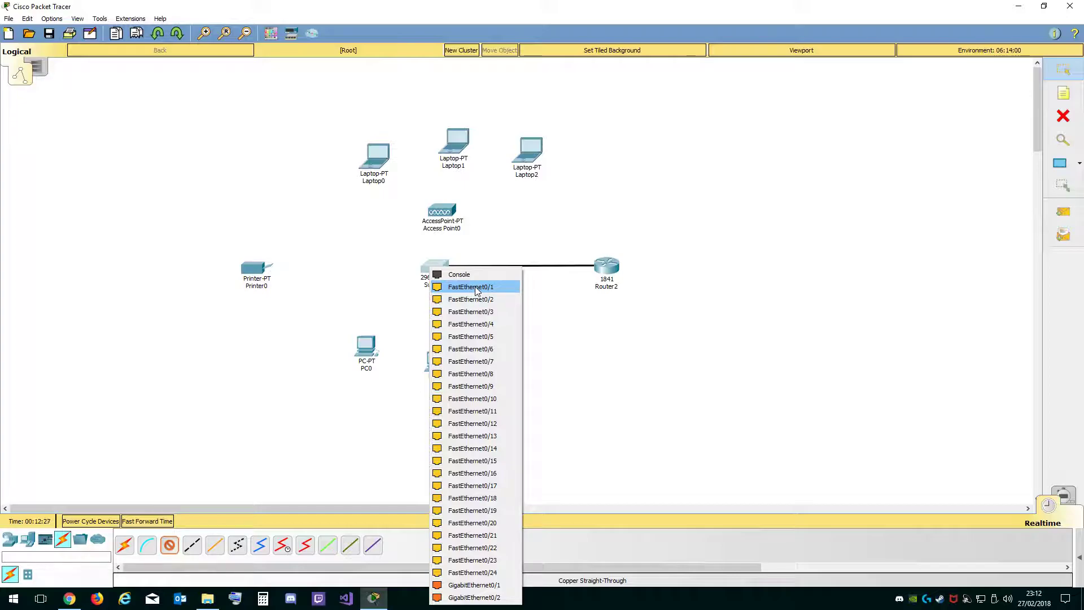
{"action": "left_click", "coordinate": [504, 287]}
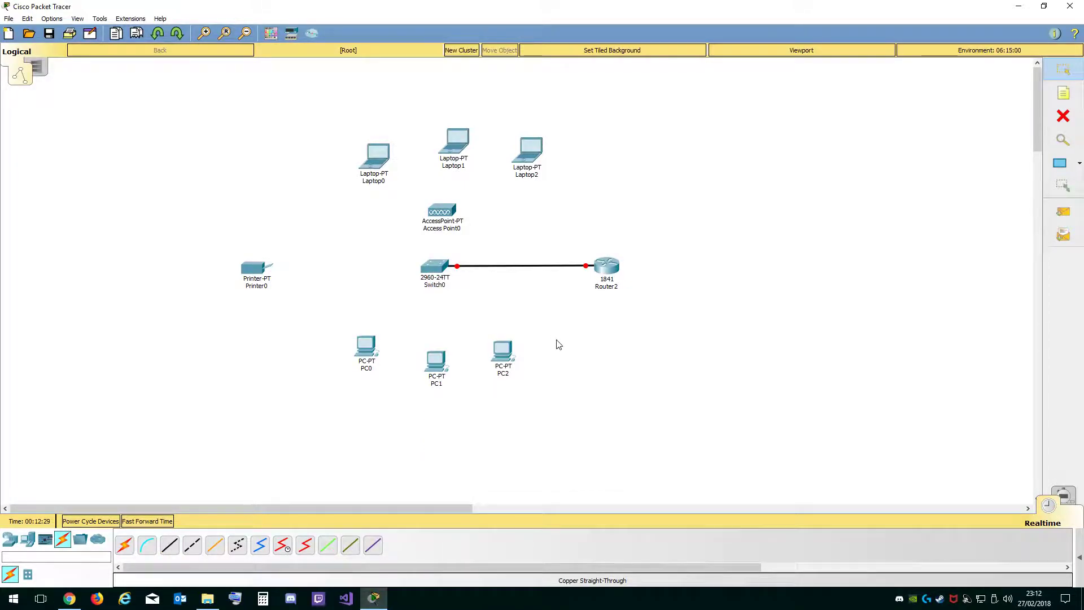
Connect Switch0's FastEthernet0/2 to PC0's FastEthernet0 with a copper straight-through cable.
{"action": "left_click", "coordinate": [170, 545]}
{"action": "left_click", "coordinate": [433, 268]}
{"action": "left_click", "coordinate": [452, 283]}
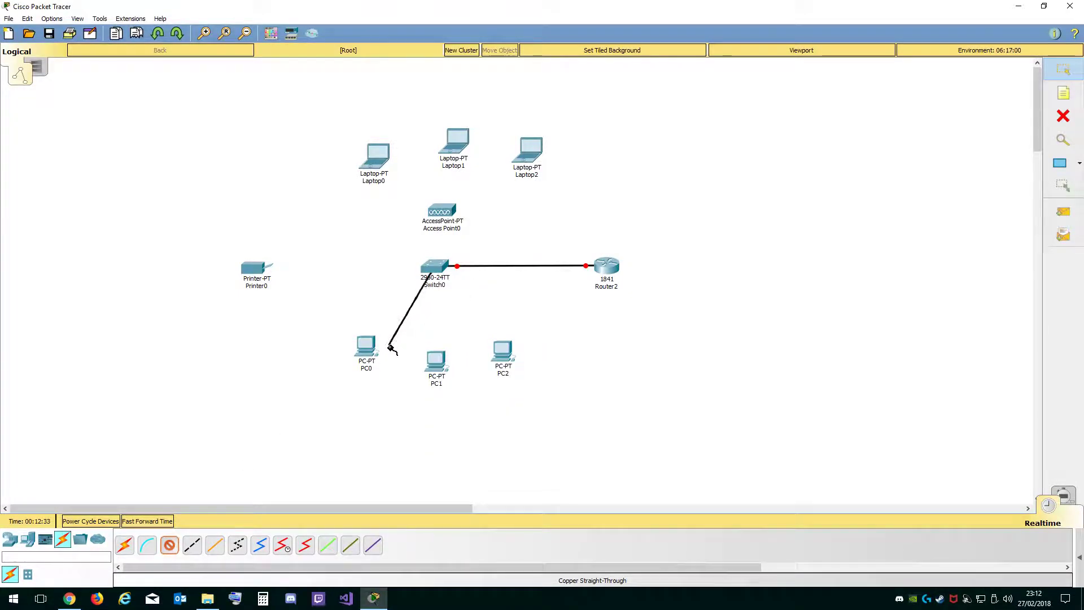
{"action": "left_click", "coordinate": [367, 352]}
{"action": "left_click", "coordinate": [398, 394]}
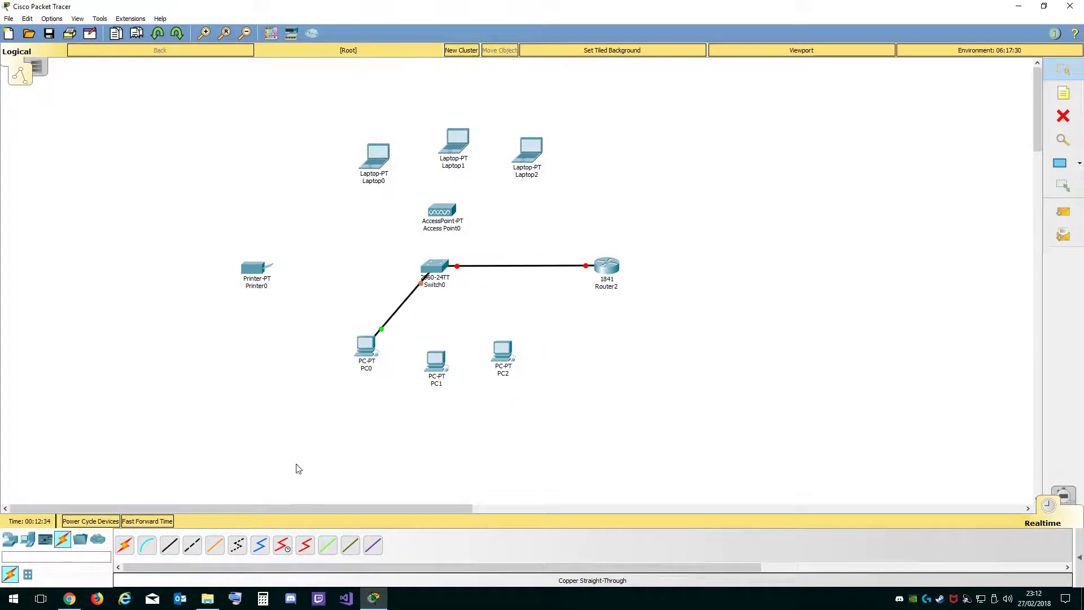
Connect Switch0's FastEthernet0/3 to PC1's FastEthernet0 with a copper straight-through cable.
{"action": "left_click", "coordinate": [170, 545]}
{"action": "left_click", "coordinate": [434, 266]}
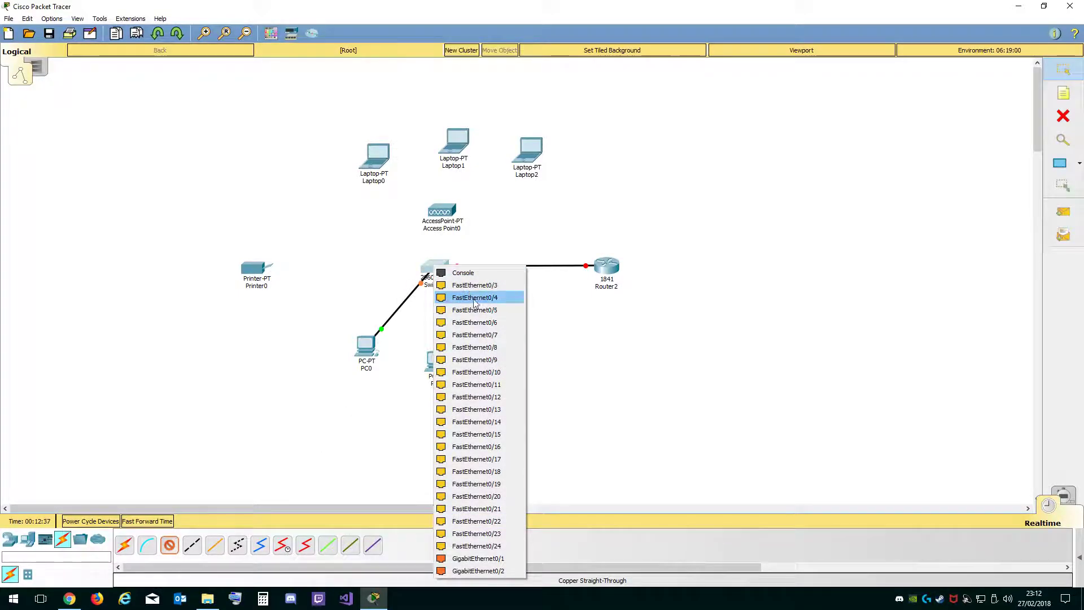
{"action": "left_click", "coordinate": [479, 285]}
{"action": "left_click", "coordinate": [436, 360]}
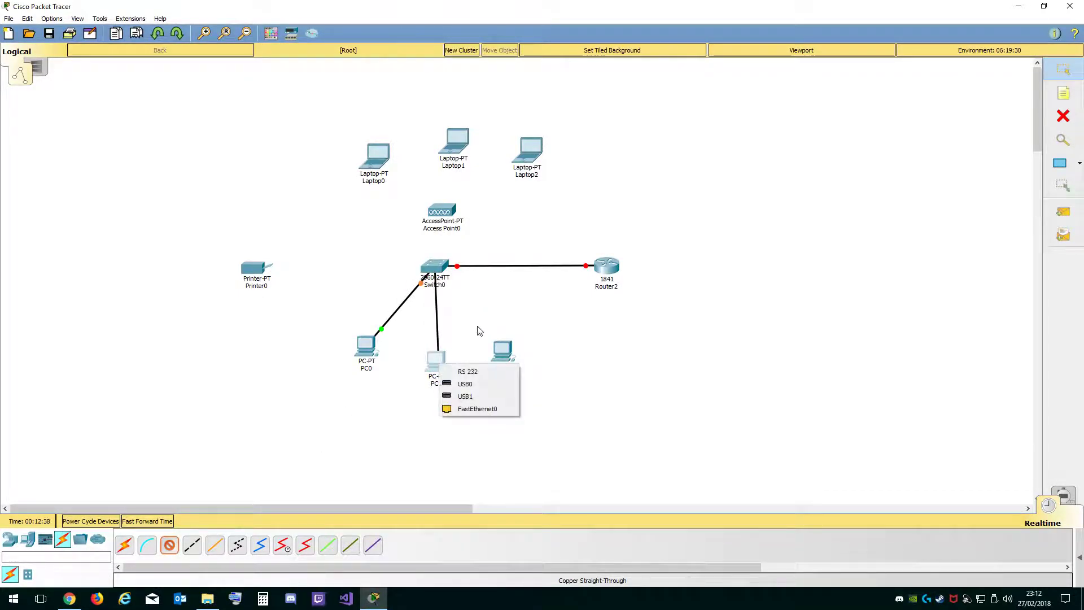
{"action": "left_click", "coordinate": [469, 413]}
Connect Switch0's FastEthernet0/4 to PC2's FastEthernet0 with a copper straight-through cable.
{"action": "left_click", "coordinate": [169, 546]}
{"action": "left_click", "coordinate": [436, 269]}
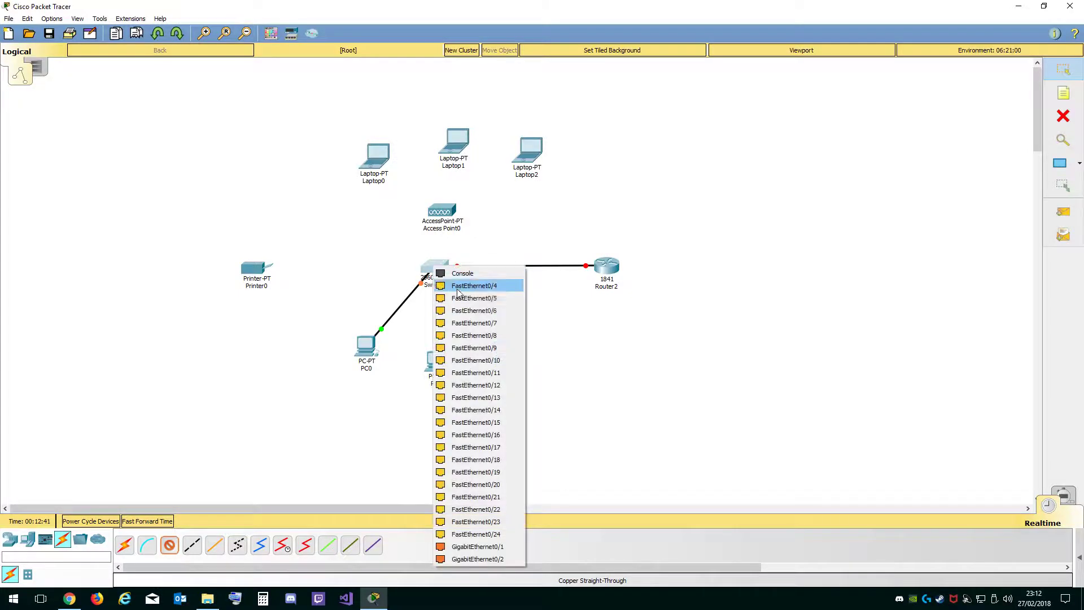
{"action": "left_click", "coordinate": [478, 286]}
{"action": "left_click", "coordinate": [501, 353]}
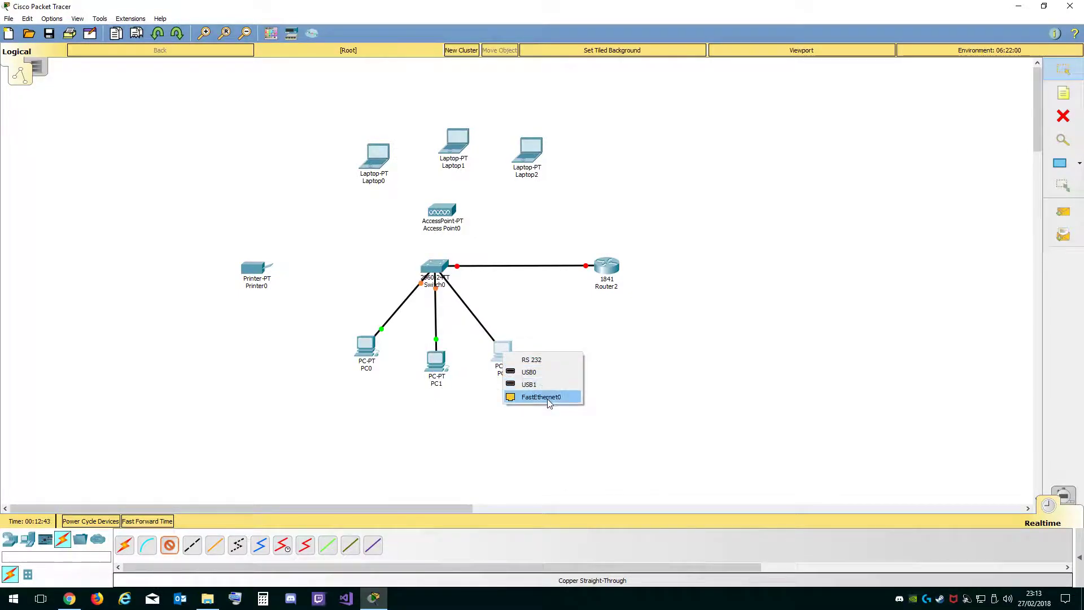
{"action": "left_click", "coordinate": [543, 399]}
Connect Switch0's FastEthernet0/5 to Printer0 with a copper straight-through cable.
{"action": "left_click", "coordinate": [170, 545]}
{"action": "left_click", "coordinate": [431, 269]}
{"action": "left_click", "coordinate": [490, 290]}
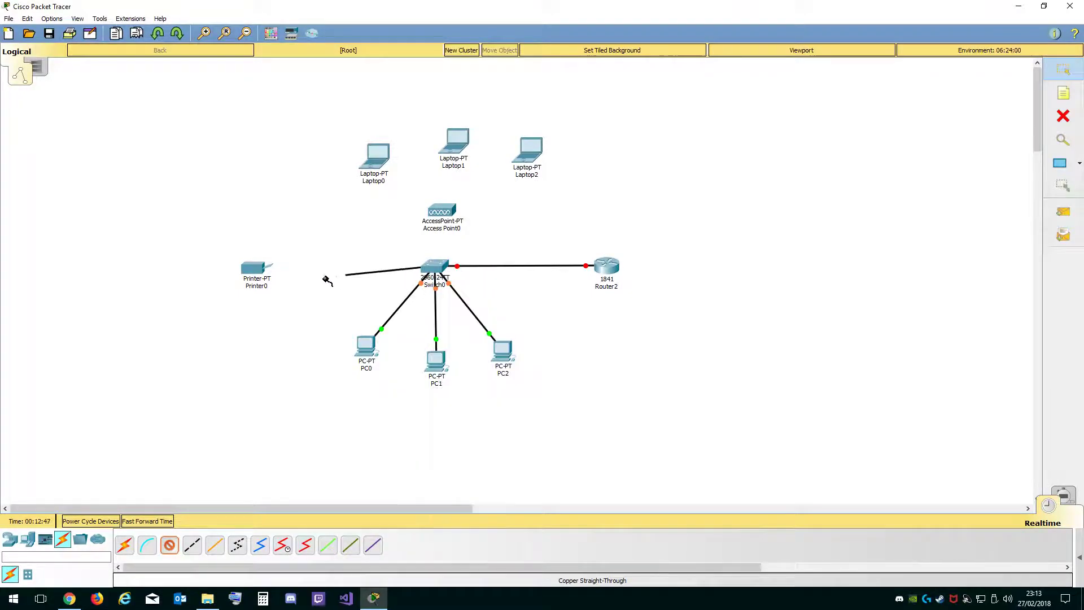
{"action": "left_click", "coordinate": [258, 267]}
{"action": "left_click", "coordinate": [322, 280]}
Connect Switch0's FastEthernet0/6 to Access Point0's Port 0 with a copper straight-through cable and fast-forward the simulation time.
{"action": "left_click", "coordinate": [170, 546]}
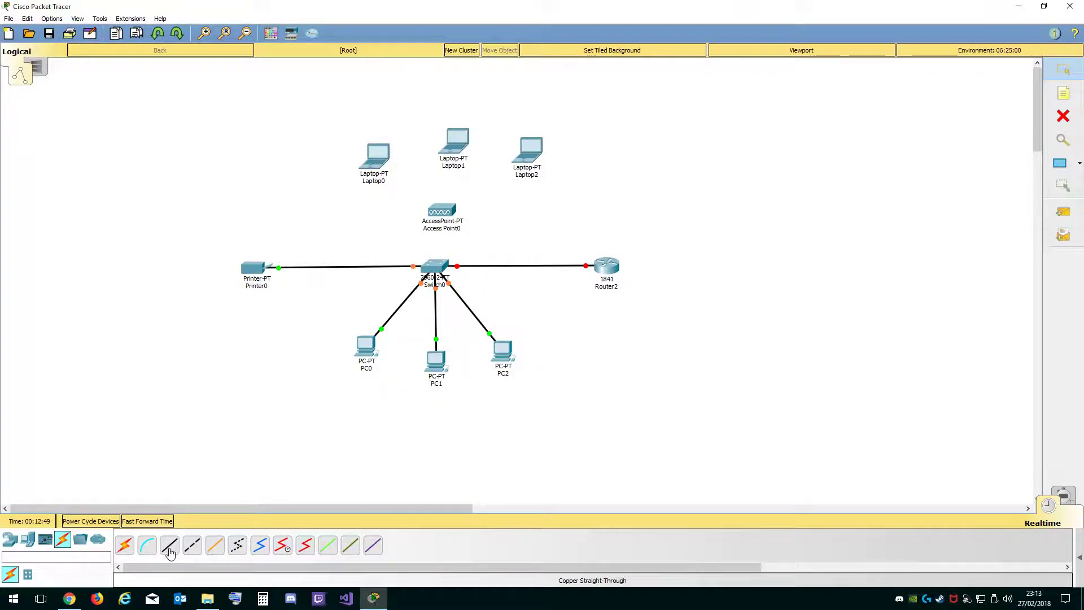
{"action": "left_click", "coordinate": [439, 269]}
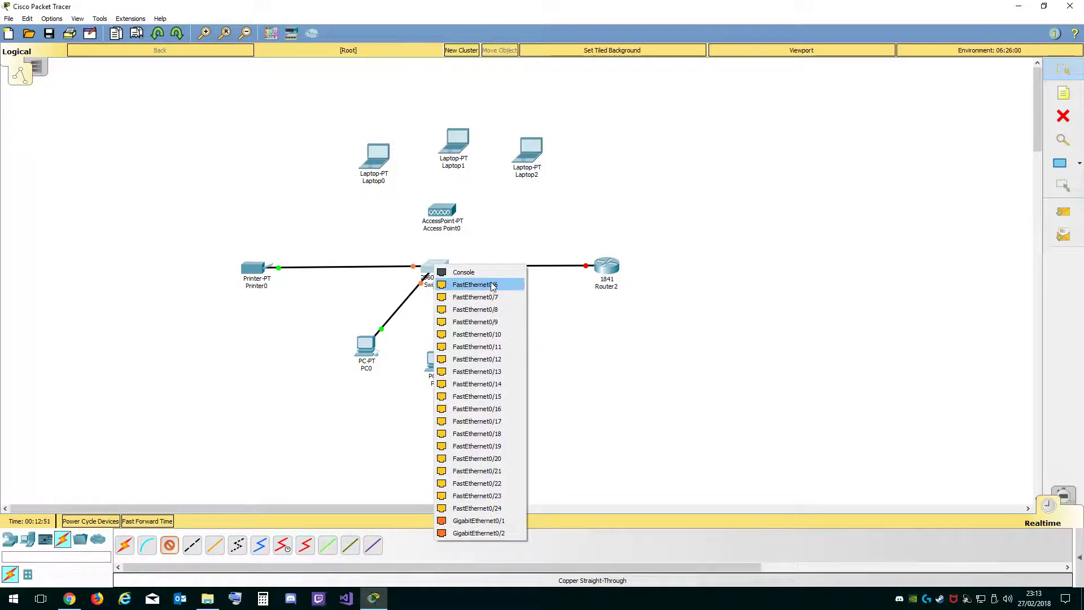
{"action": "left_click", "coordinate": [457, 283]}
{"action": "left_click", "coordinate": [446, 214]}
{"action": "left_click", "coordinate": [472, 220]}
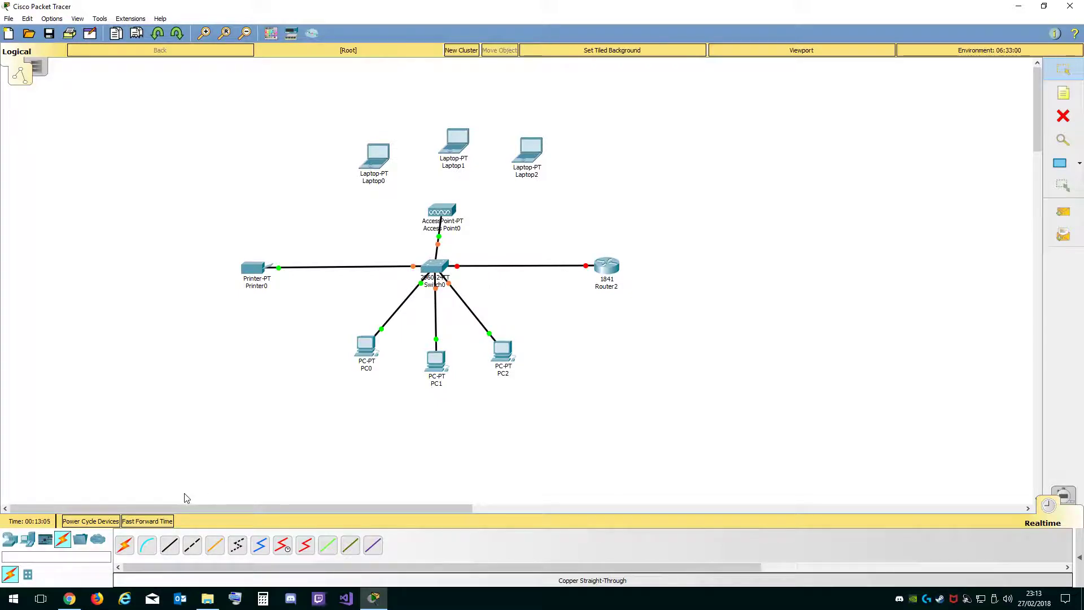
{"action": "left_click", "coordinate": [160, 521]}
{"action": "left_click", "coordinate": [150, 522]}
Shift Laptop0, Laptop1 and Laptop2 slightly so they are spread evenly above Access Point0.
{"action": "left_click_drag", "start_coordinate": [375, 157], "coordinate": [362, 148]}
{"action": "left_click_drag", "start_coordinate": [463, 144], "coordinate": [448, 142]}
{"action": "left_click_drag", "start_coordinate": [528, 154], "coordinate": [512, 146]}
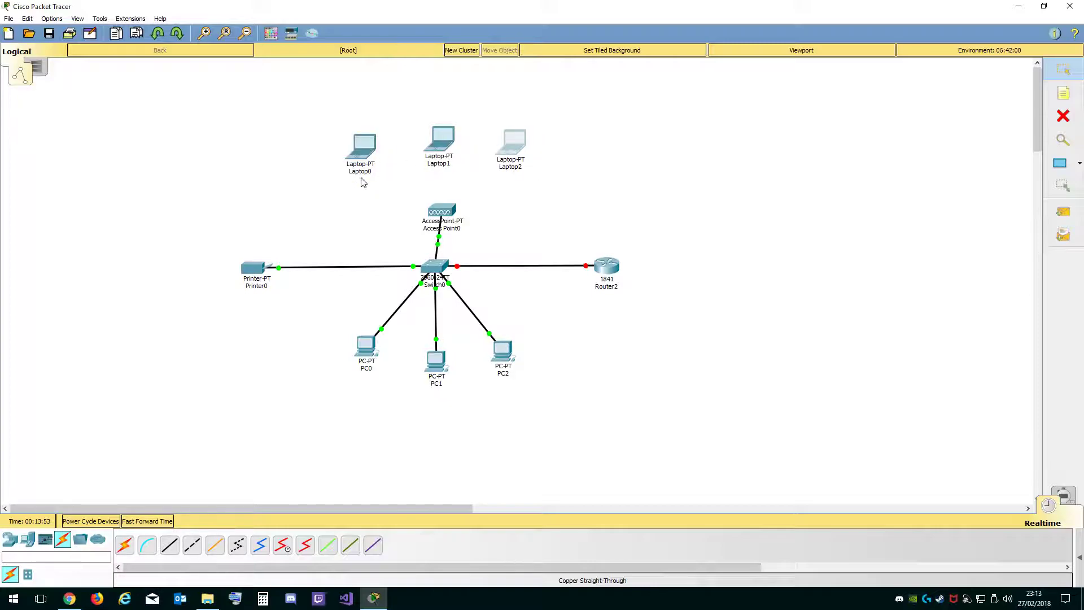
{"action": "mouse_move", "coordinate": [451, 216]}
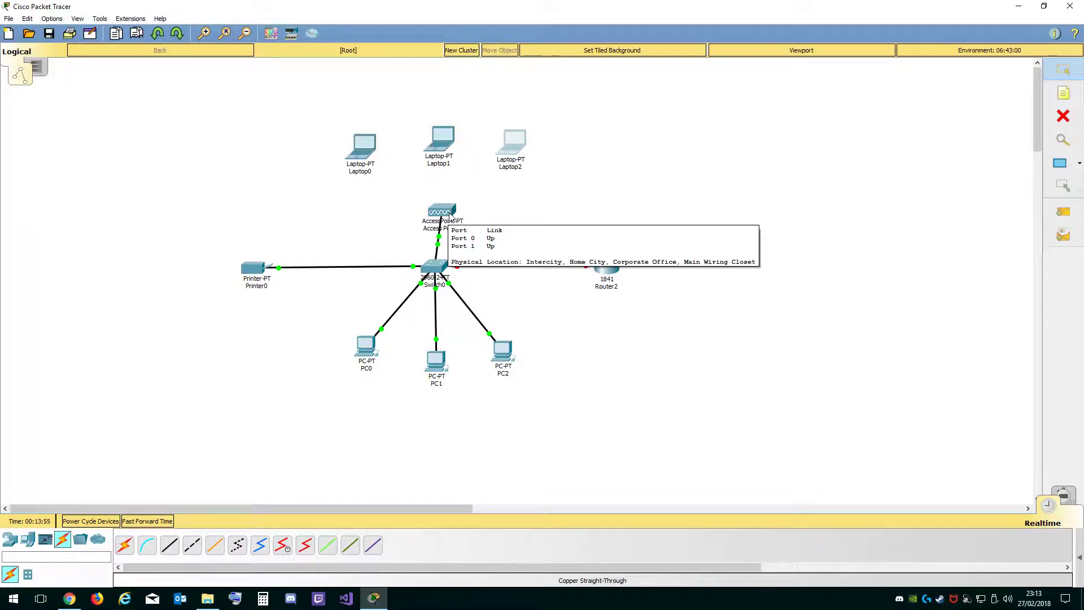
Replace Laptop0's built-in Ethernet module with the PT-LAPTOP-NM-1W wireless module in its physical view.
{"action": "left_click", "coordinate": [362, 146]}
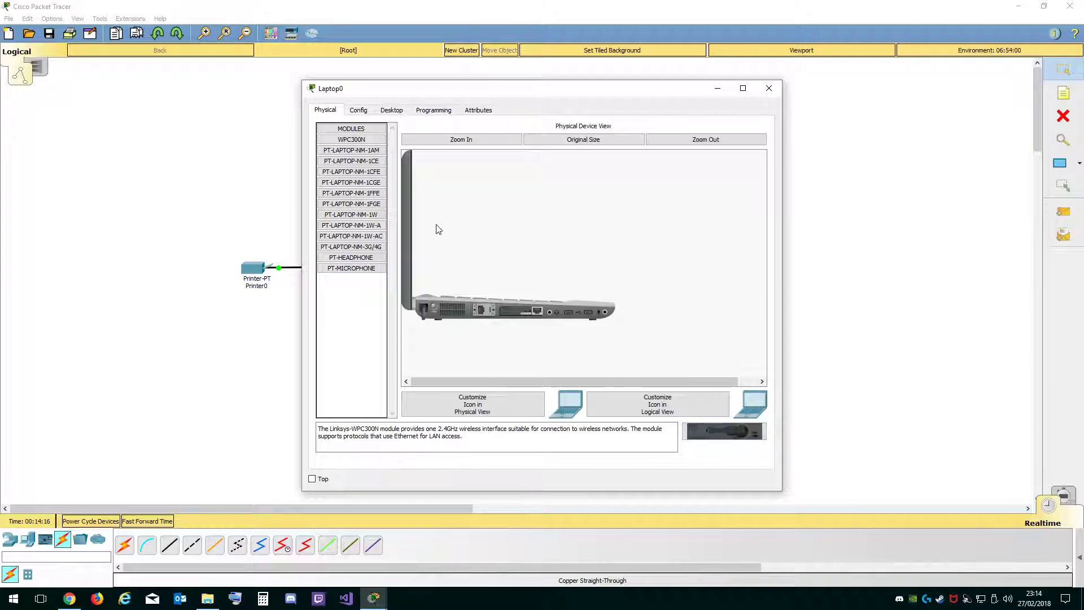
{"action": "left_click", "coordinate": [369, 131]}
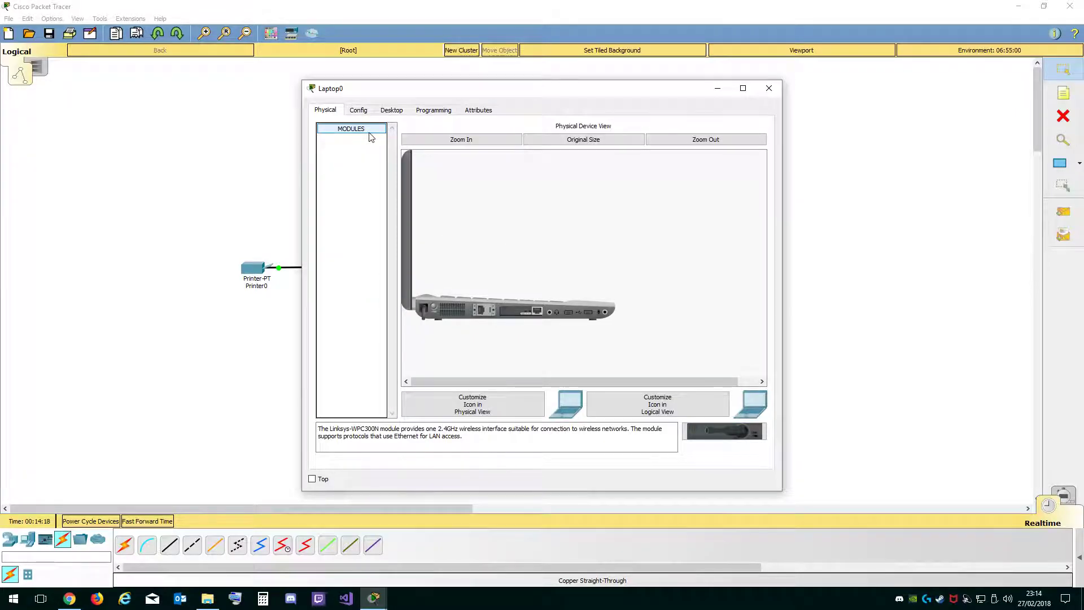
{"action": "left_click", "coordinate": [369, 131]}
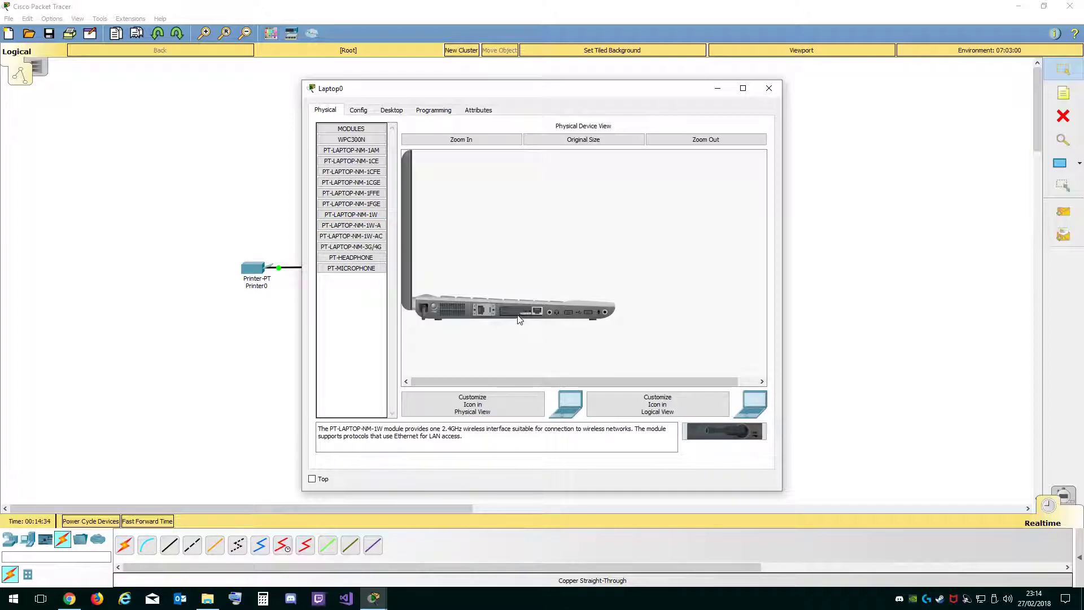
{"action": "left_click_drag", "start_coordinate": [502, 311], "coordinate": [532, 317]}
{"action": "left_click", "coordinate": [476, 141]}
{"action": "scroll", "coordinate": [581, 322], "scroll_direction": "down", "scroll_amount": 5}
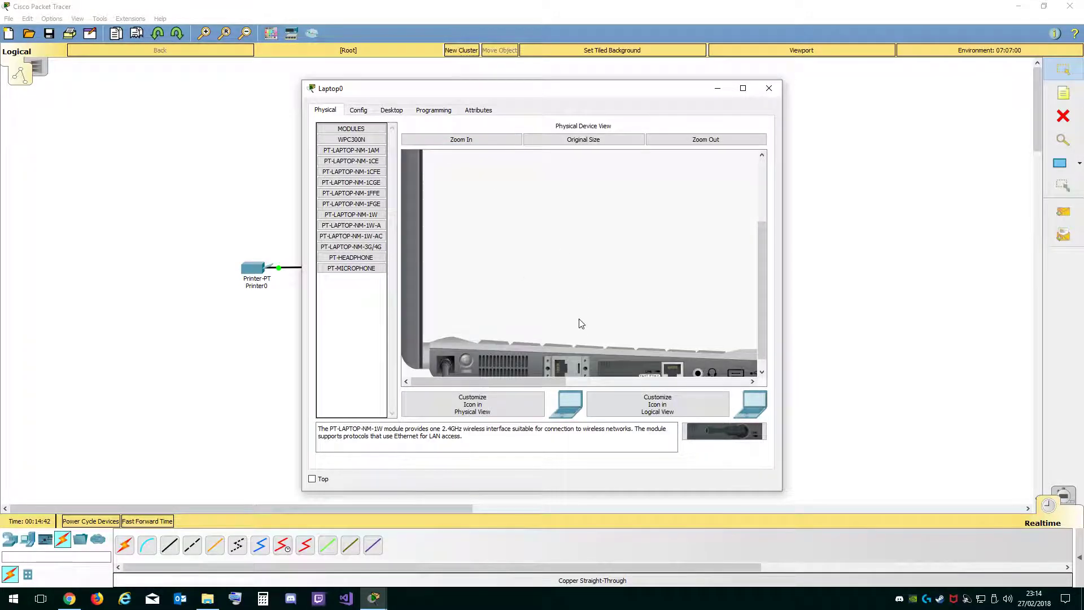
{"action": "scroll", "coordinate": [553, 384], "scroll_direction": "right", "scroll_amount": 3}
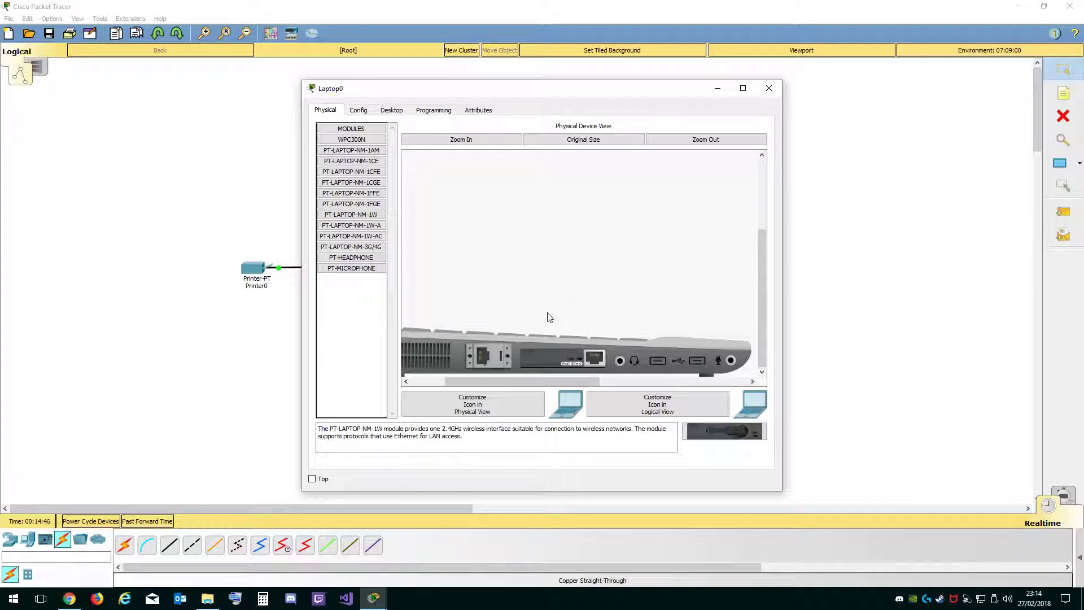
{"action": "left_click_drag", "start_coordinate": [588, 358], "coordinate": [293, 316]}
{"action": "left_click_drag", "start_coordinate": [742, 434], "coordinate": [594, 364]}
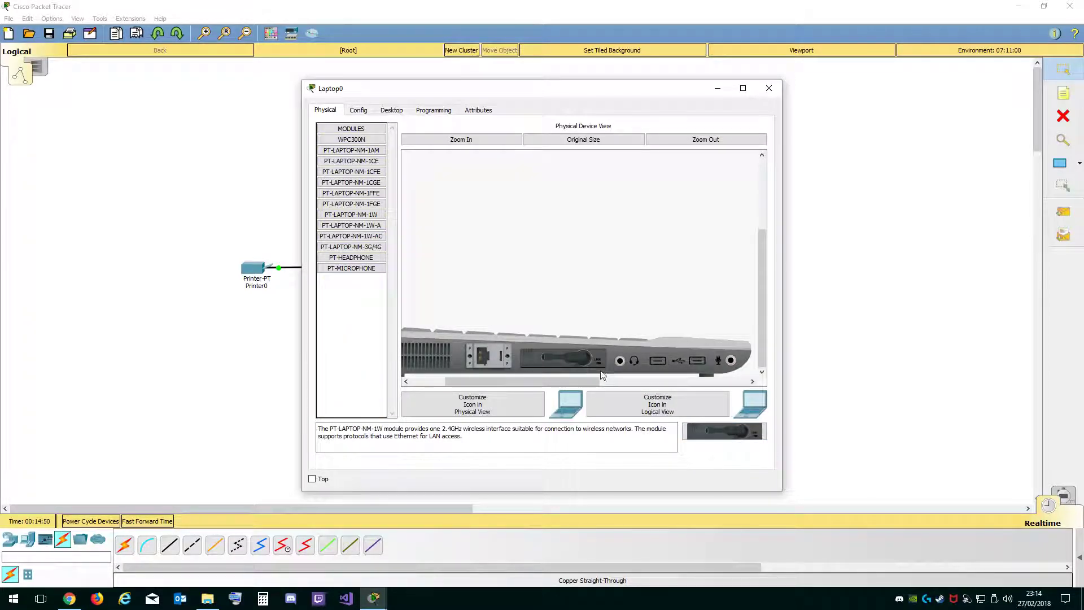
{"action": "left_click", "coordinate": [771, 90]}
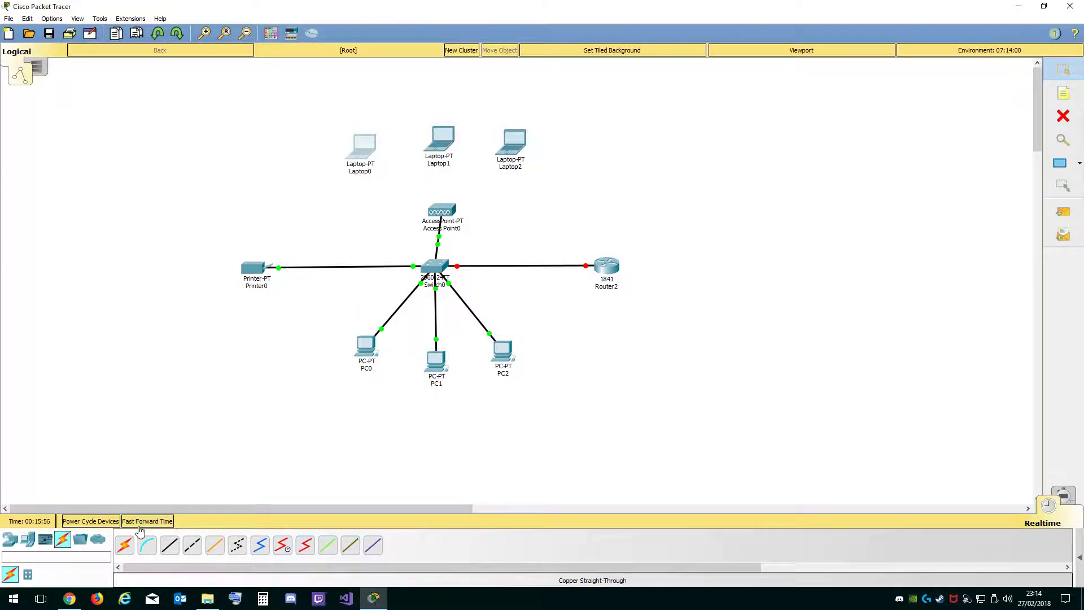
Make sure Laptop0 is powered on and fast-forward the simulation time until it links to Access Point0.
{"action": "left_click", "coordinate": [370, 149]}
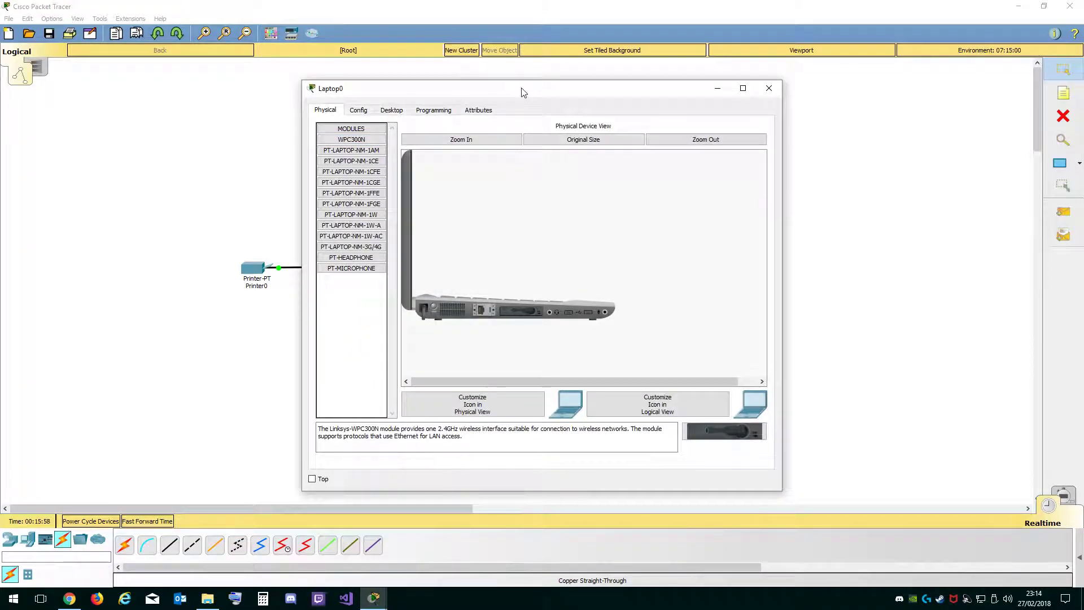
{"action": "left_click_drag", "start_coordinate": [520, 90], "coordinate": [762, 92]}
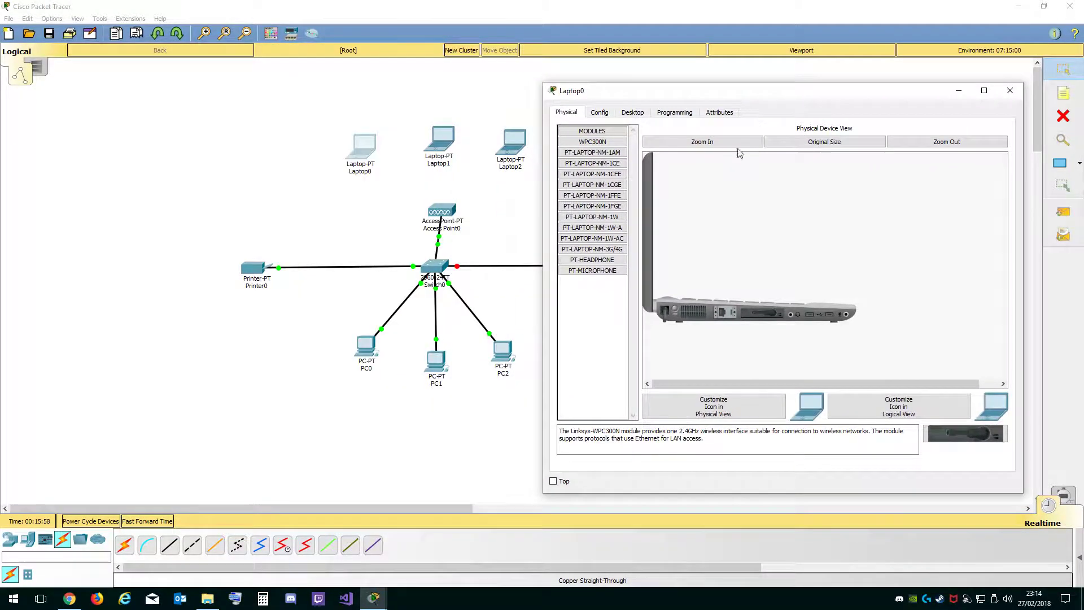
{"action": "left_click", "coordinate": [1010, 90]}
{"action": "left_click", "coordinate": [170, 522]}
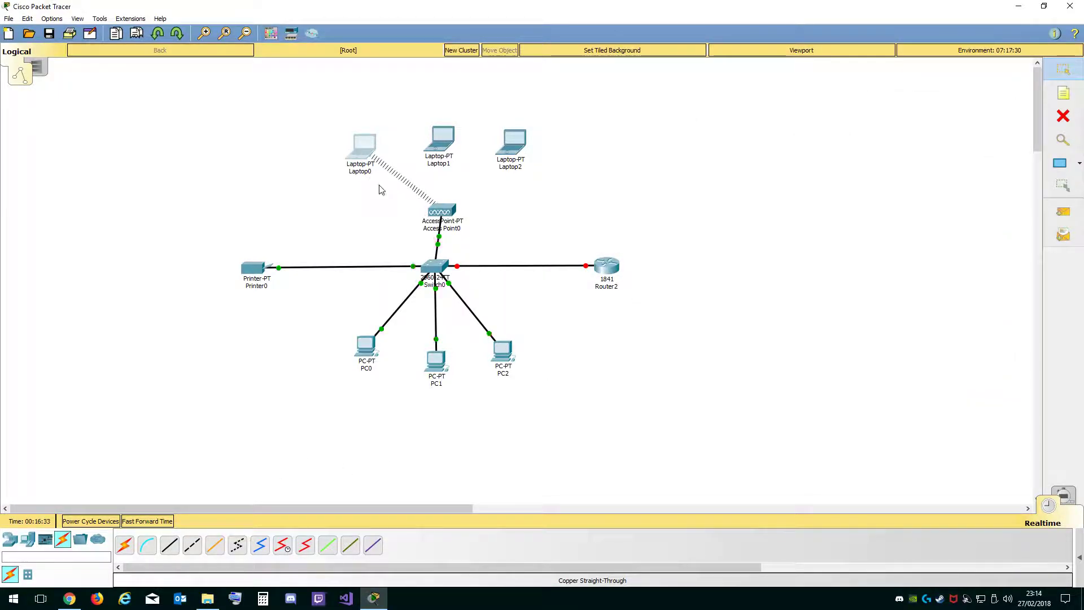
Replace Laptop1's Ethernet module with the WPC300N wireless module while the laptop is powered off.
{"action": "left_click", "coordinate": [442, 138]}
{"action": "left_click_drag", "start_coordinate": [534, 93], "coordinate": [690, 93]}
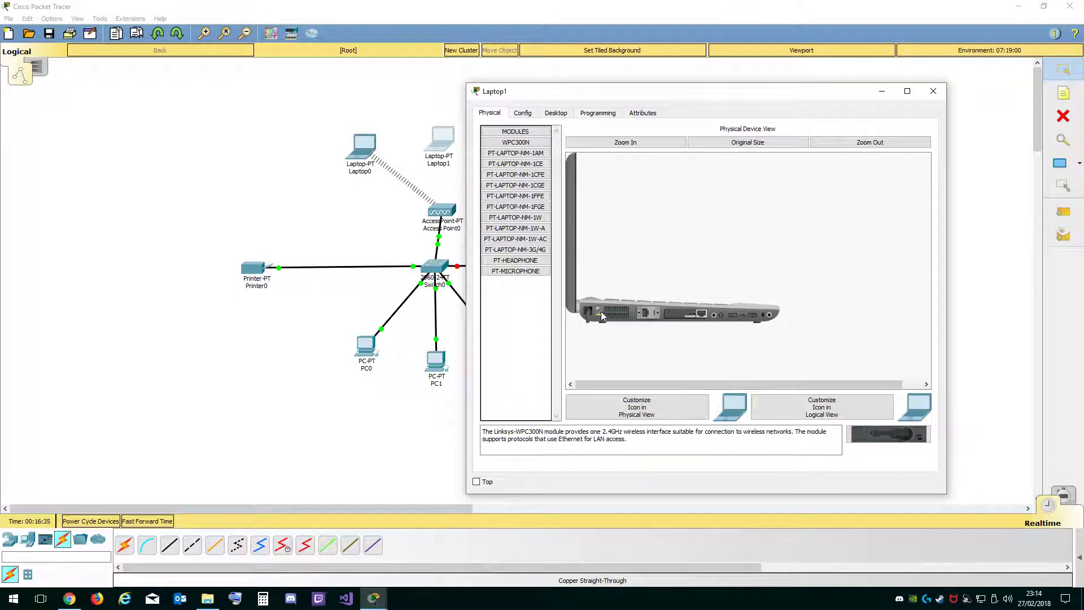
{"action": "left_click_drag", "start_coordinate": [890, 434], "coordinate": [528, 349]}
{"action": "left_click_drag", "start_coordinate": [853, 445], "coordinate": [696, 320]}
{"action": "left_click", "coordinate": [934, 91]}
Replace Laptop2's Ethernet module with the WPC300N wireless module, powering the laptop off for the swap.
{"action": "left_click", "coordinate": [514, 144]}
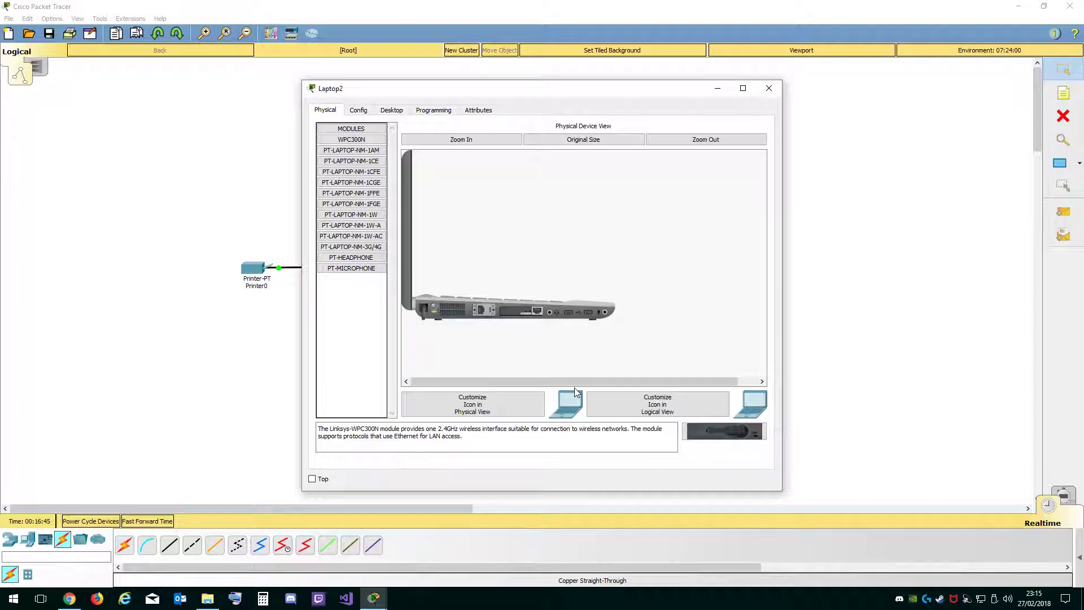
{"action": "left_click_drag", "start_coordinate": [520, 311], "coordinate": [380, 353]}
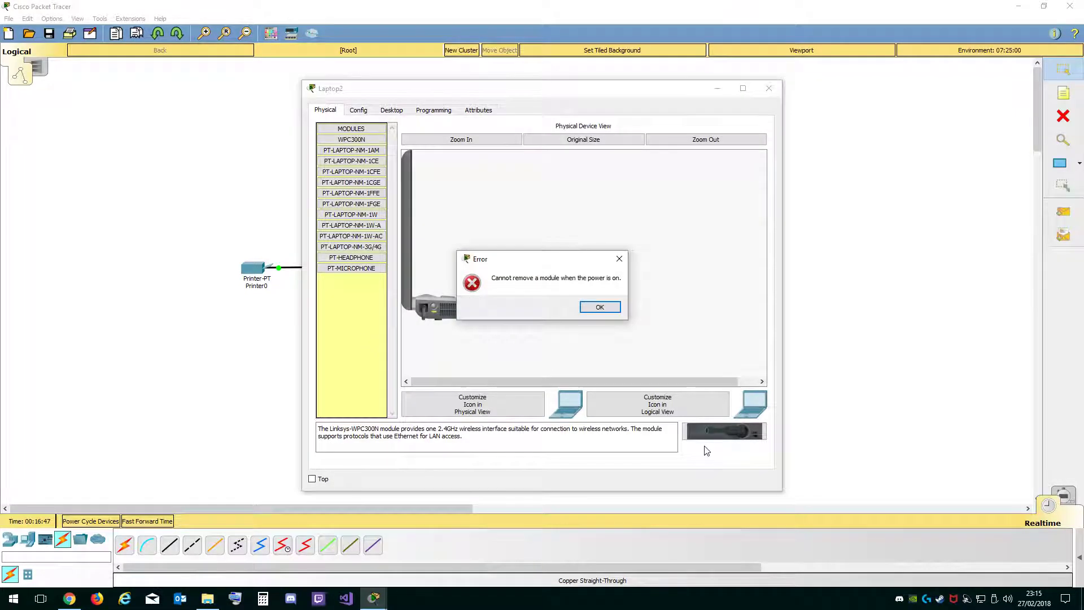
{"action": "left_click", "coordinate": [595, 305]}
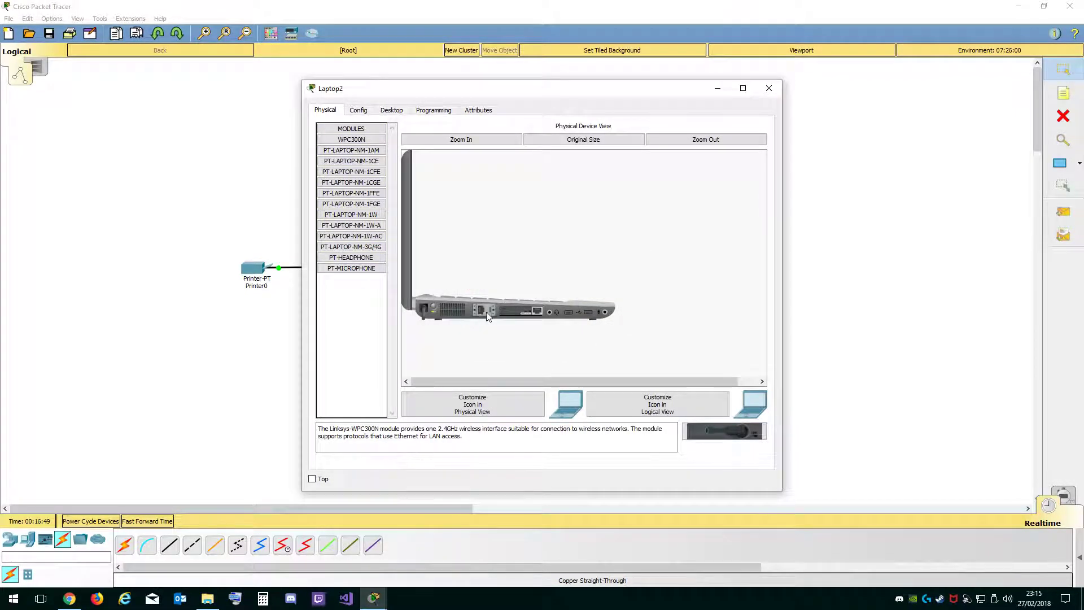
{"action": "left_click_drag", "start_coordinate": [521, 309], "coordinate": [379, 356]}
{"action": "left_click_drag", "start_coordinate": [719, 436], "coordinate": [529, 320]}
{"action": "left_click", "coordinate": [770, 88]}
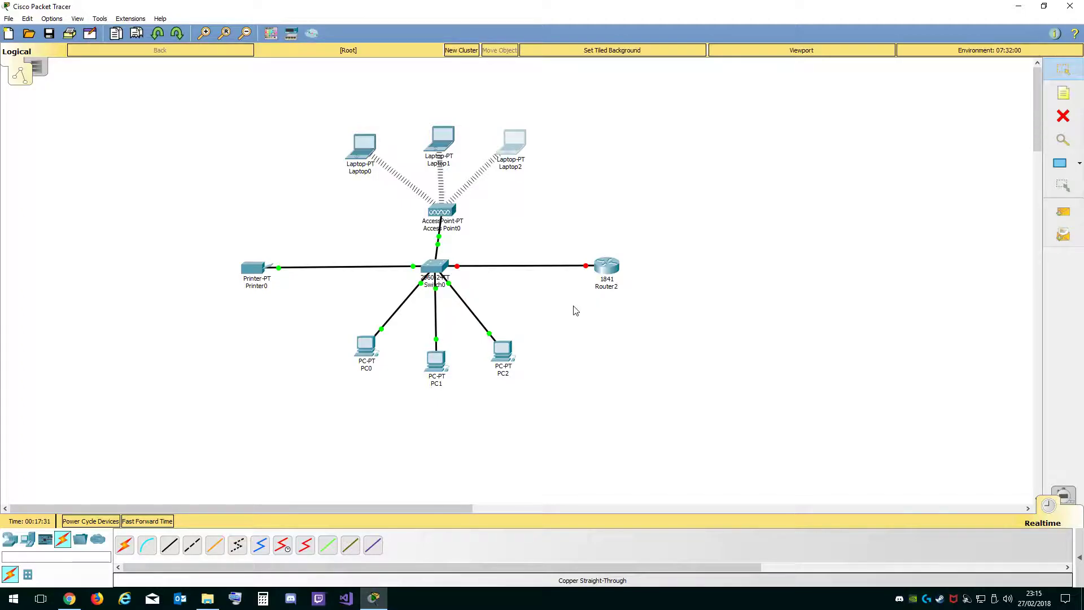
Move the 1841 router closer to Switch0 and open its IOS command line interface.
{"action": "left_click_drag", "start_coordinate": [616, 266], "coordinate": [568, 264]}
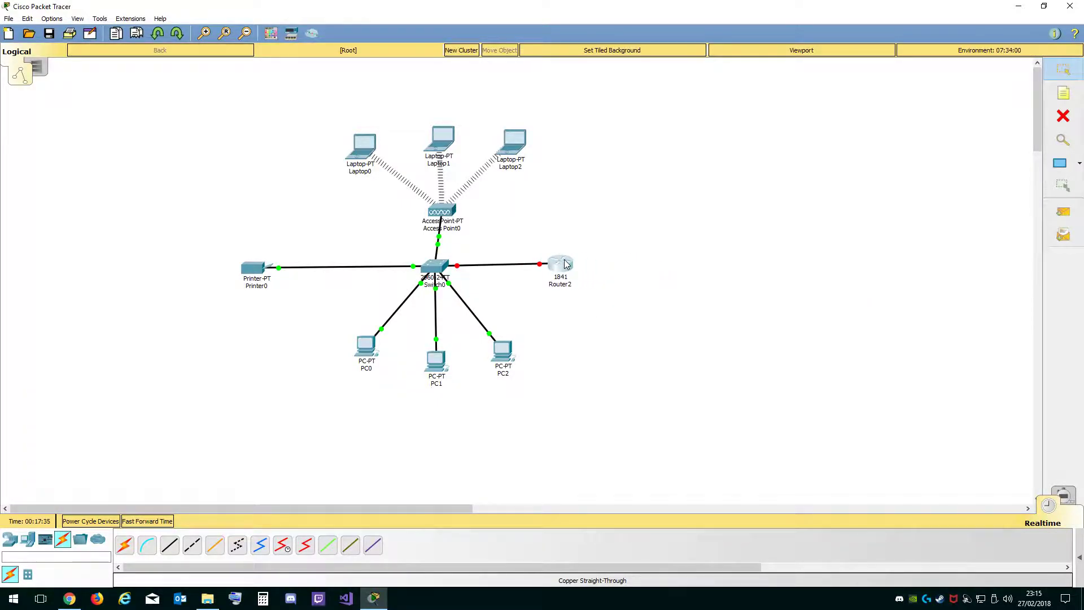
{"action": "left_click", "coordinate": [565, 264]}
{"action": "left_click_drag", "start_coordinate": [548, 136], "coordinate": [816, 122]}
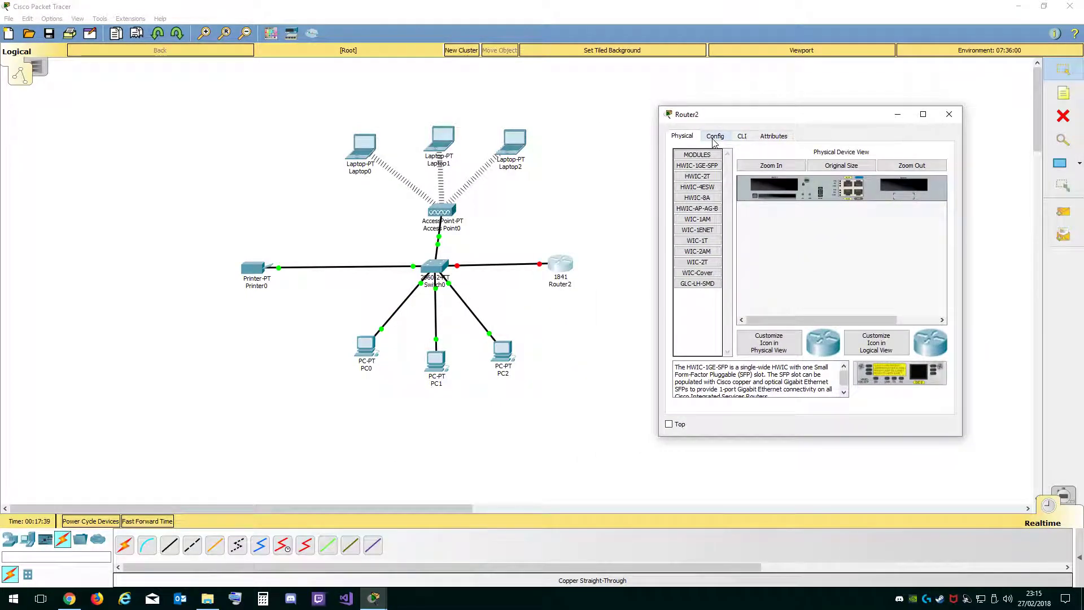
{"action": "left_click", "coordinate": [714, 138]}
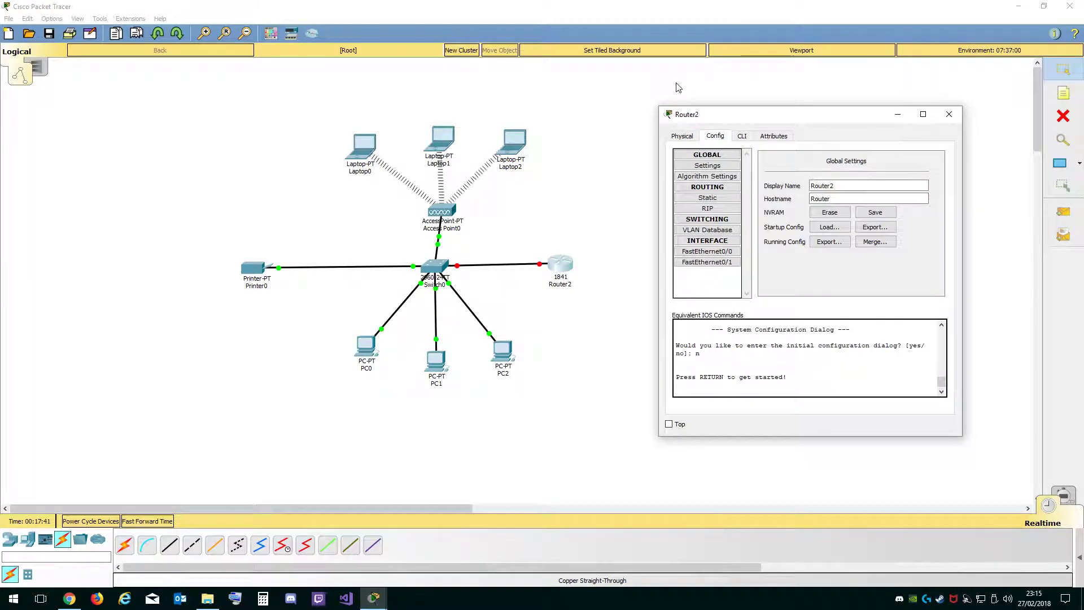
{"action": "left_click", "coordinate": [741, 136]}
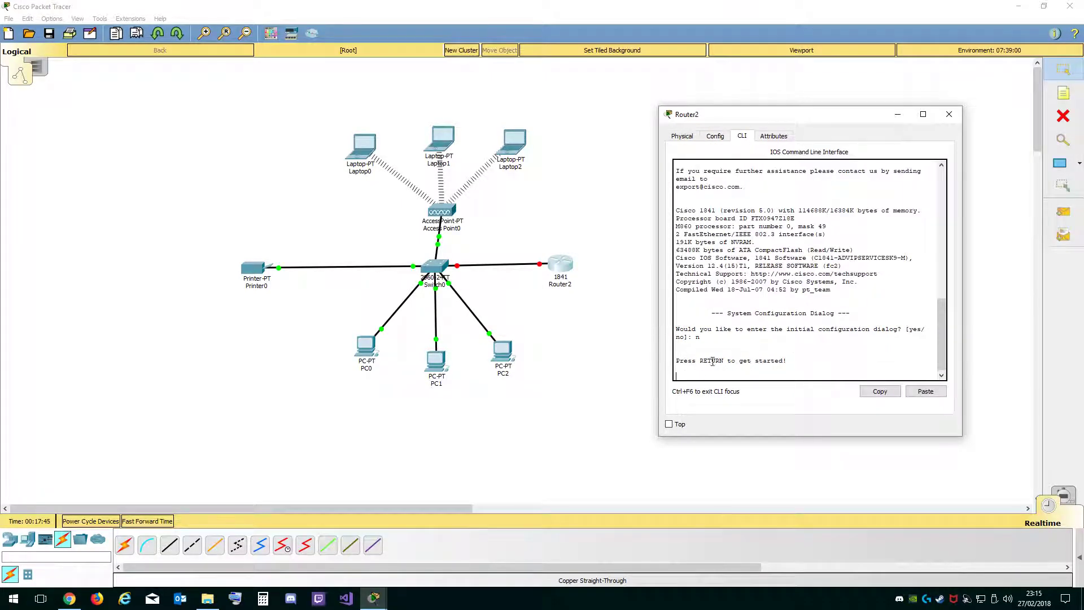
Enter global configuration mode on the router with the commands enable and config terminal.
{"action": "key", "text": "Return"}
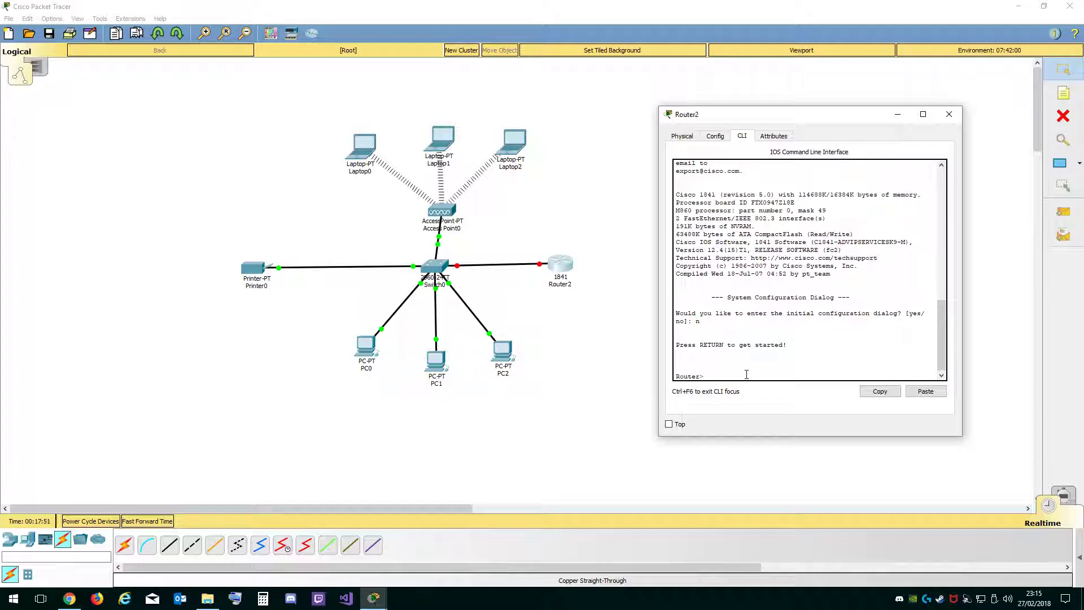
{"action": "type", "text": "enable"}
{"action": "key", "text": "Return"}
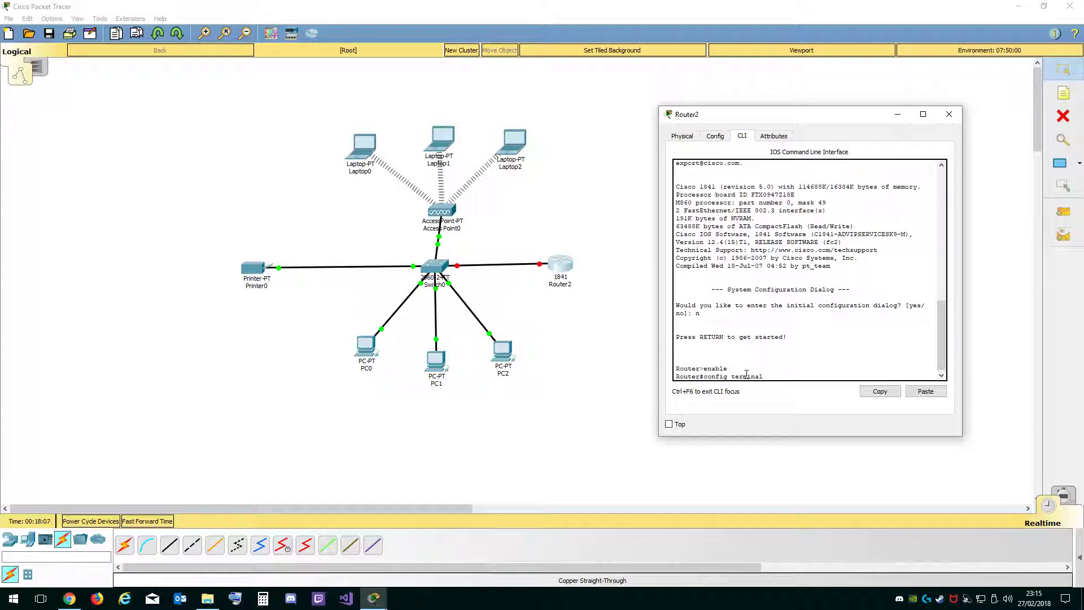
{"action": "key", "text": "Return"}
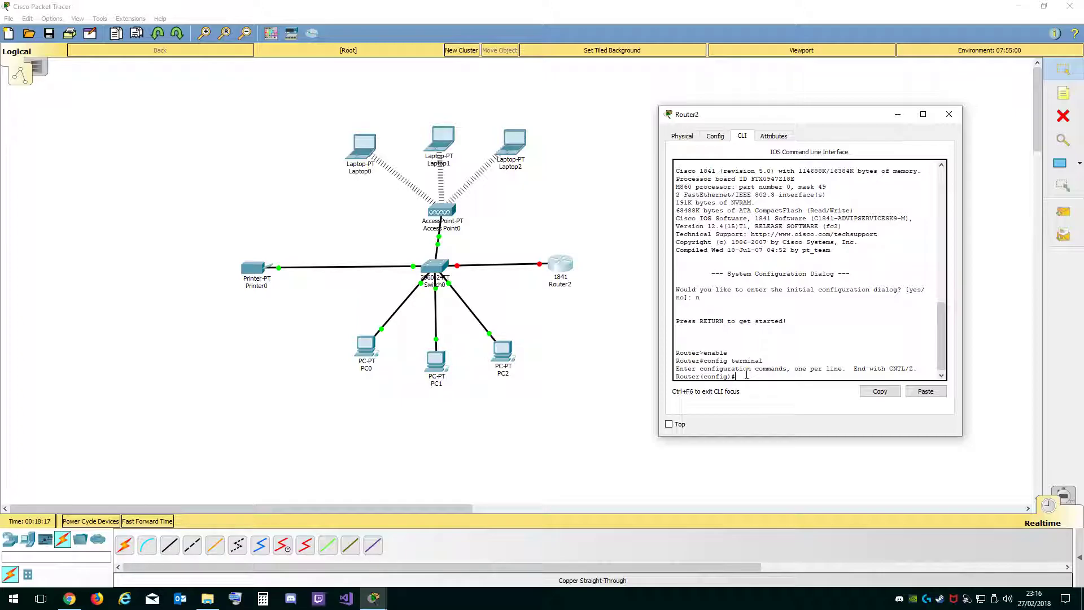
Set the router's hostname with host R1 and change its label in the topology to R1.
{"action": "type", "text": "ost"}
{"action": "key", "text": "Return"}
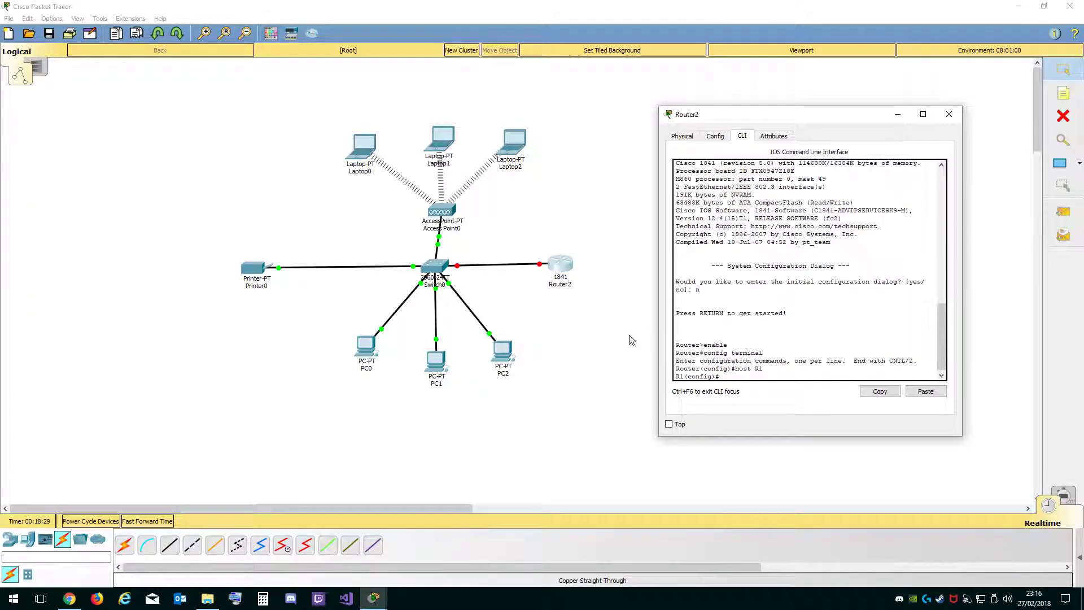
{"action": "left_click", "coordinate": [570, 289]}
{"action": "left_click_drag", "start_coordinate": [572, 286], "coordinate": [547, 288]}
{"action": "type", "text": "R1"}
{"action": "key", "text": "Return"}
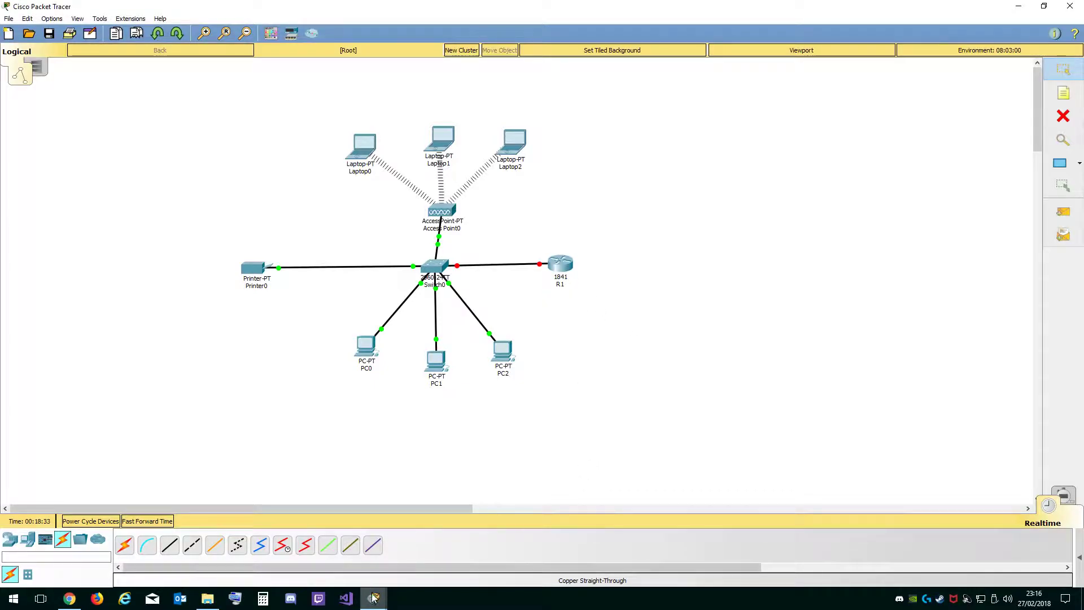
Bring R1's command line window back beside the topology at the configuration prompt.
{"action": "mouse_move", "coordinate": [373, 597]}
{"action": "left_click", "coordinate": [435, 545]}
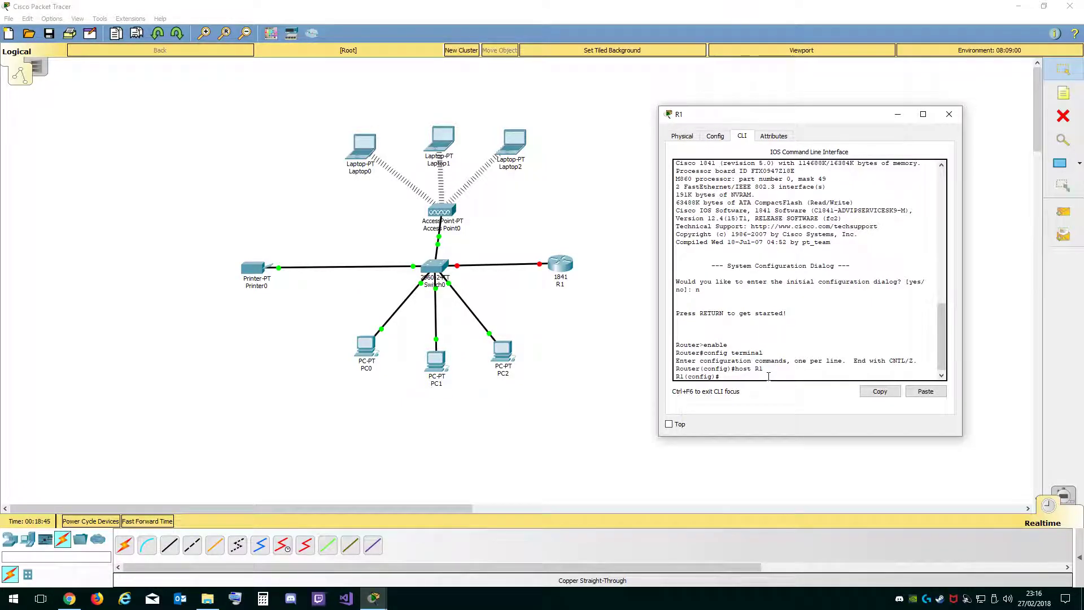
{"action": "left_click", "coordinate": [563, 270]}
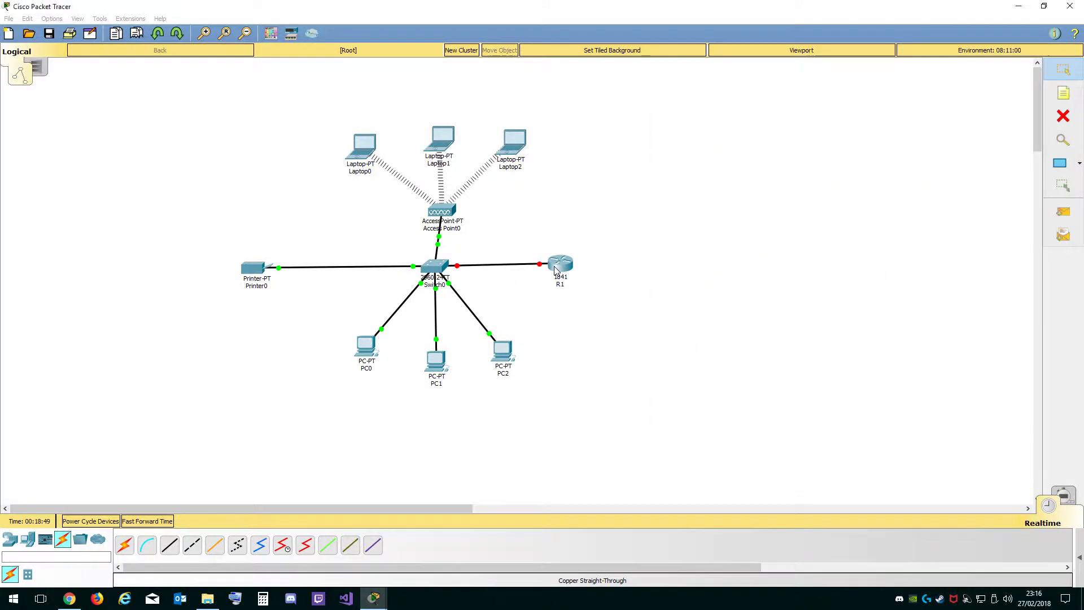
{"action": "left_click", "coordinate": [559, 270]}
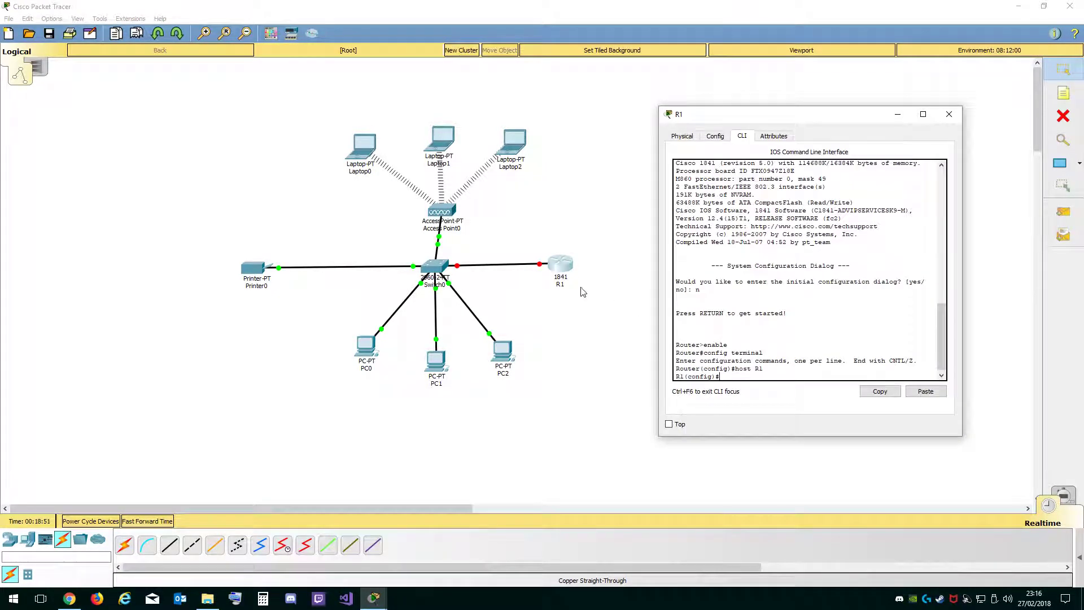
Enter interface fastethernet 0/0 in R1's command line and begin its address command with ip add 192.168.10.
{"action": "left_click", "coordinate": [949, 114]}
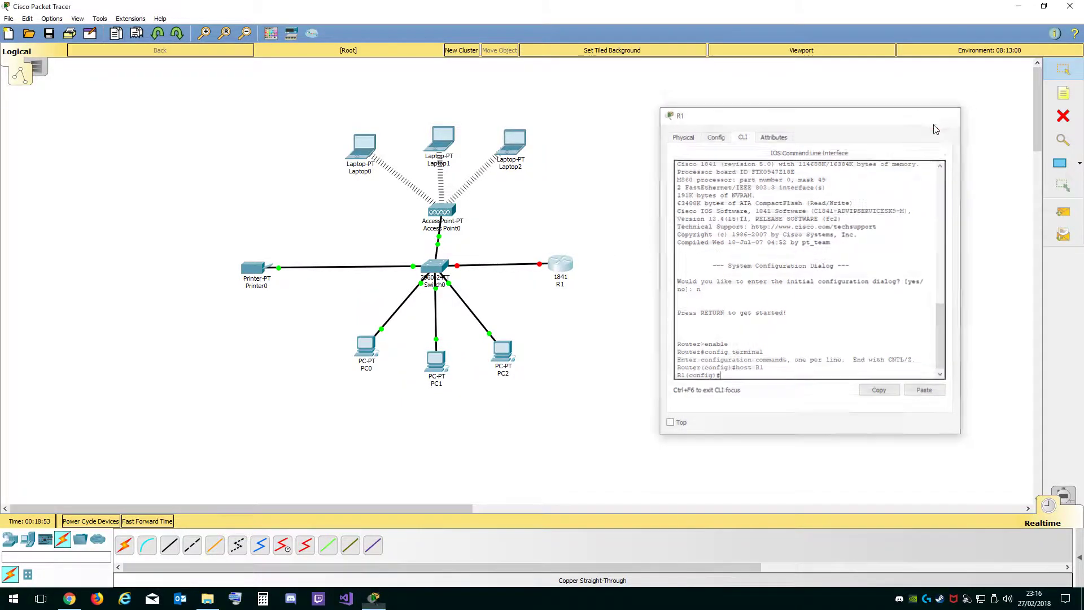
{"action": "mouse_move", "coordinate": [562, 267]}
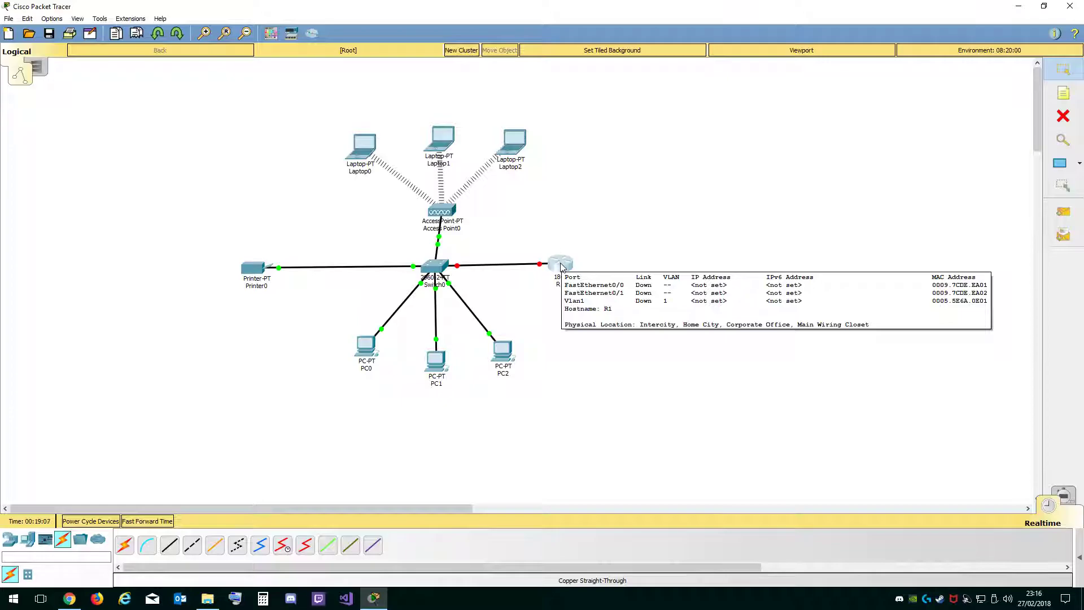
{"action": "left_click", "coordinate": [562, 267]}
{"action": "left_click_drag", "start_coordinate": [530, 131], "coordinate": [807, 126]}
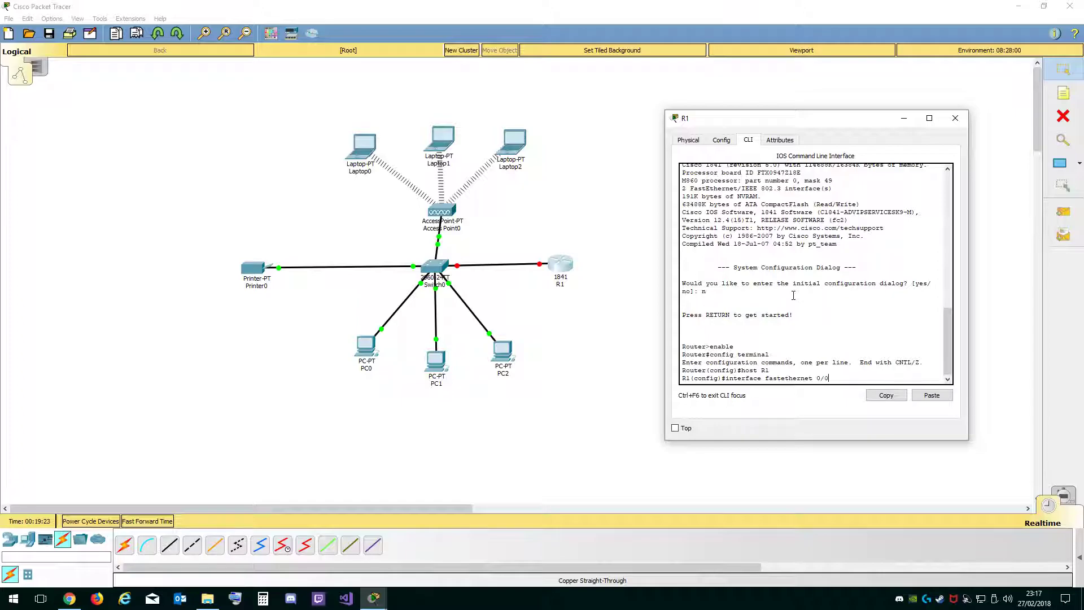
{"action": "key", "text": "Return"}
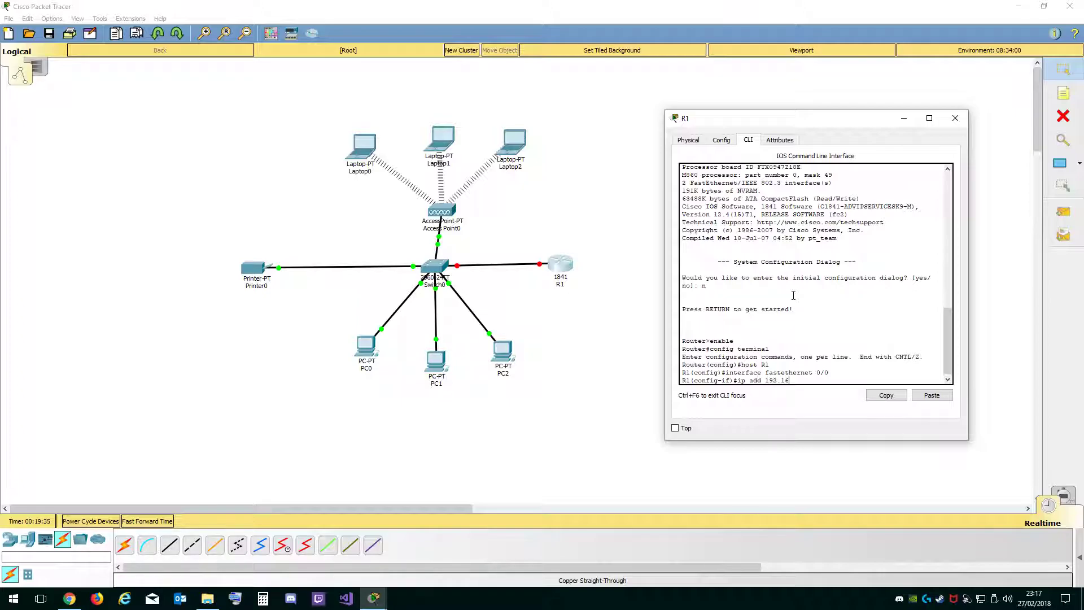
{"action": "type", "text": ".10"}
{"action": "left_click_drag", "start_coordinate": [813, 381], "coordinate": [734, 381]}
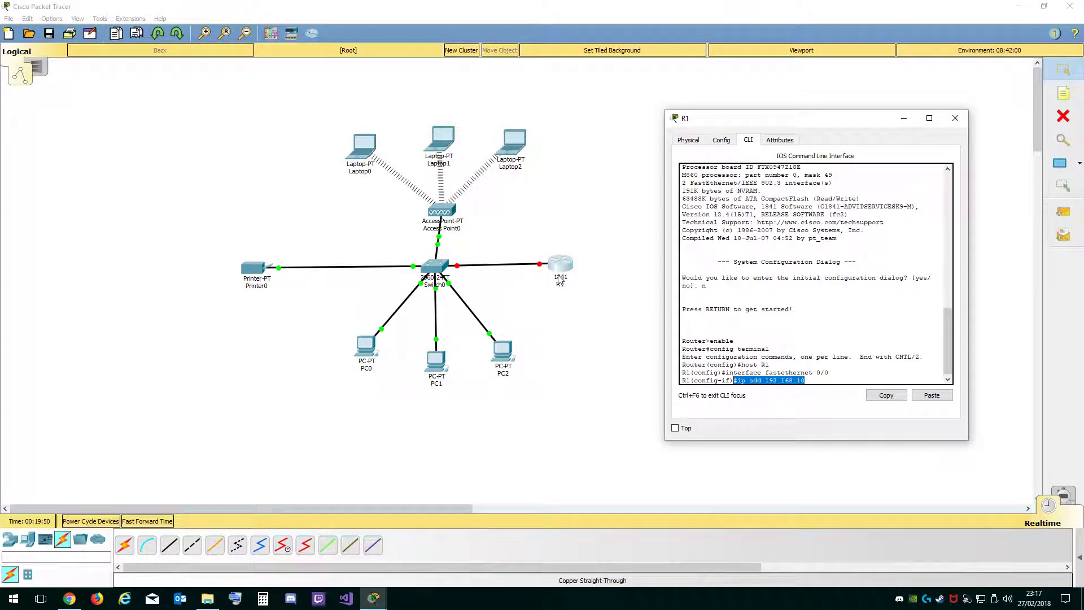
Check the FastEthernet0 IP configuration of PC0 and close its window.
{"action": "left_click", "coordinate": [370, 362]}
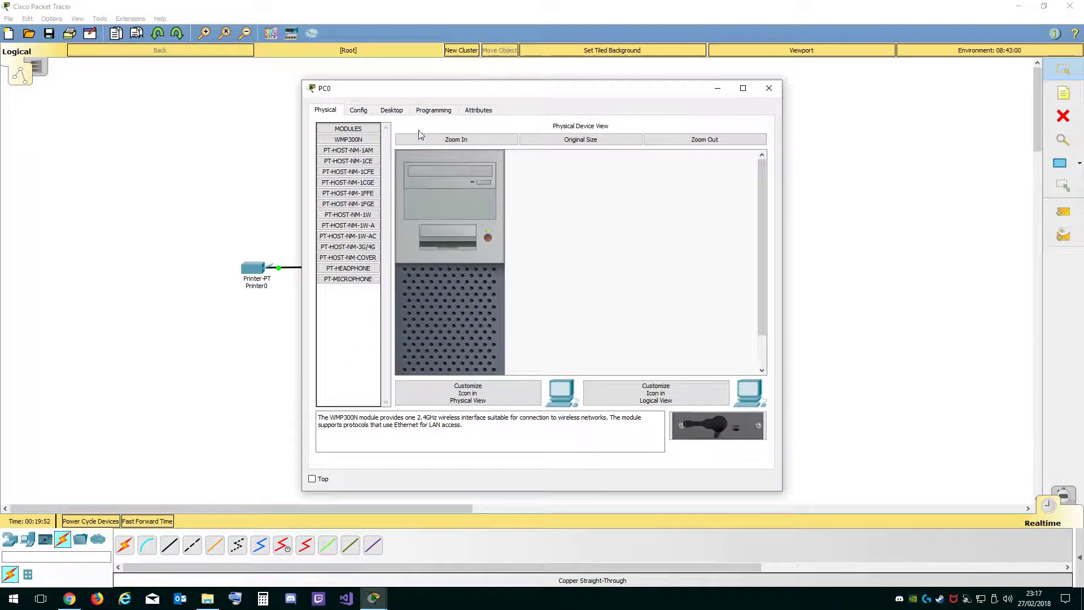
{"action": "left_click", "coordinate": [359, 110]}
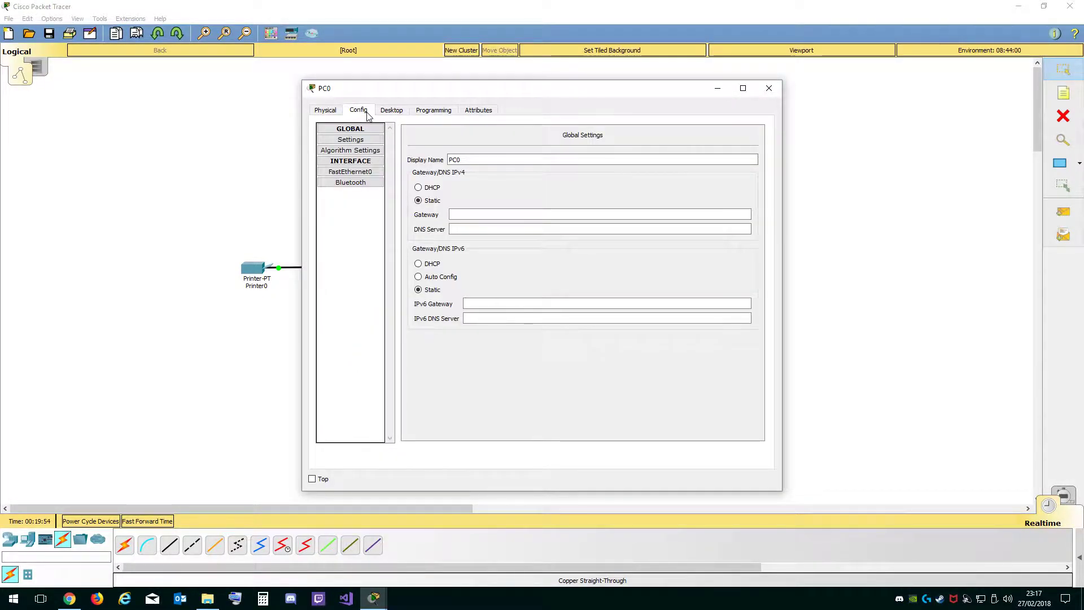
{"action": "left_click", "coordinate": [373, 172]}
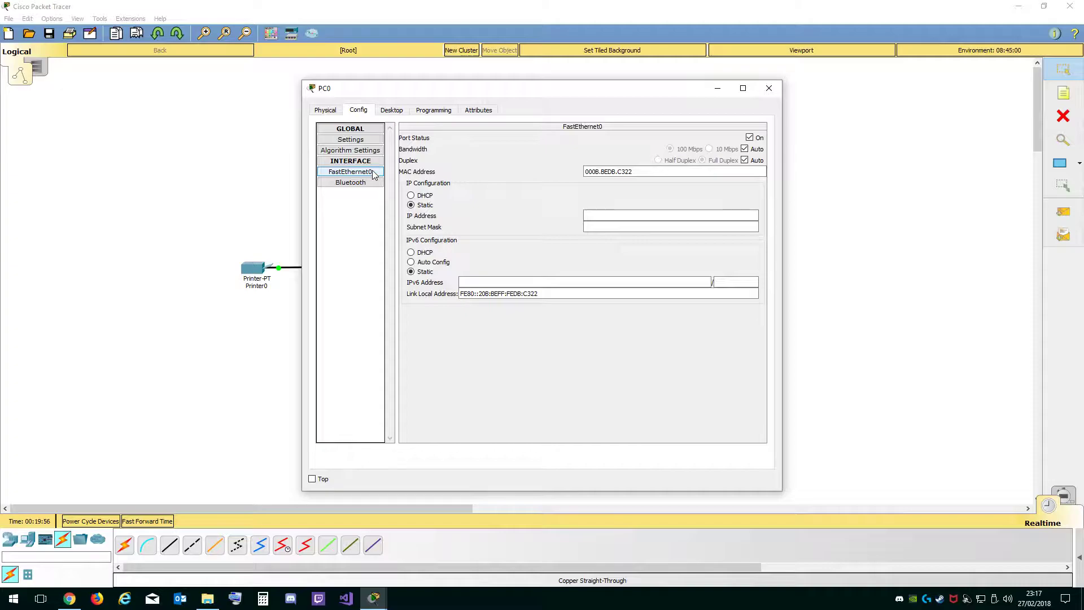
{"action": "left_click", "coordinate": [769, 88]}
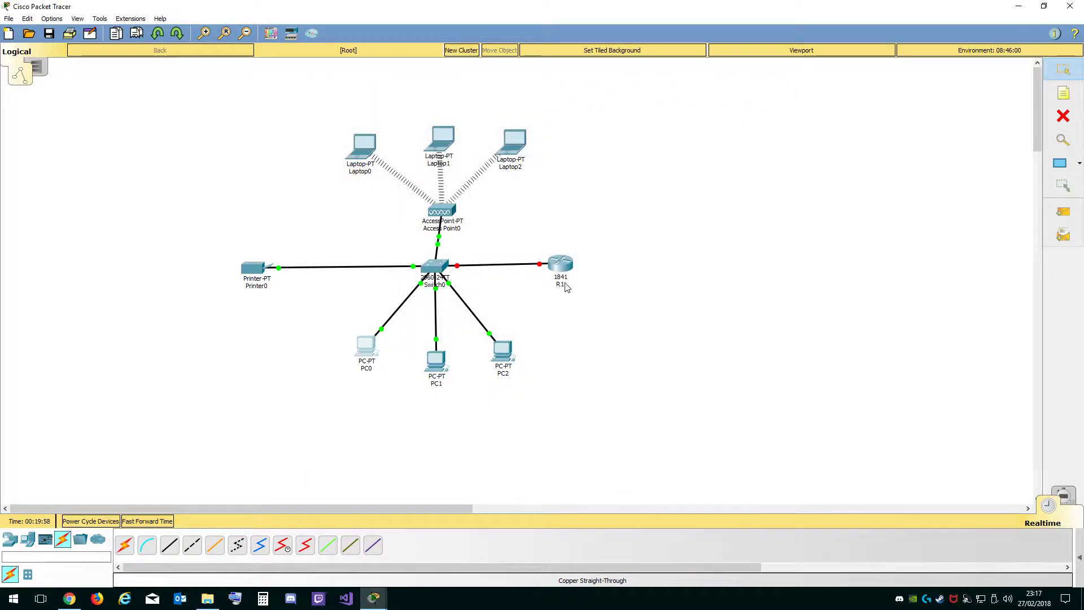
Complete the address command on R1's fastethernet 0/0 as ip add 192.168.10.1 255.255.255.0.
{"action": "left_click", "coordinate": [561, 264]}
{"action": "left_click", "coordinate": [821, 373]}
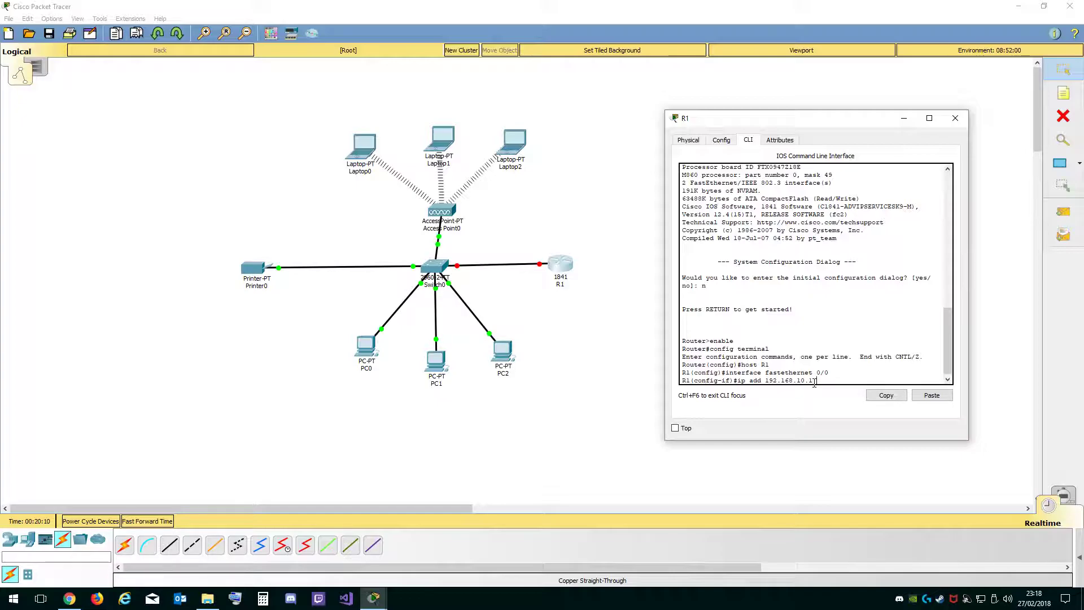
{"action": "type", "text": "55.255.255.0"}
{"action": "key", "text": "Return"}
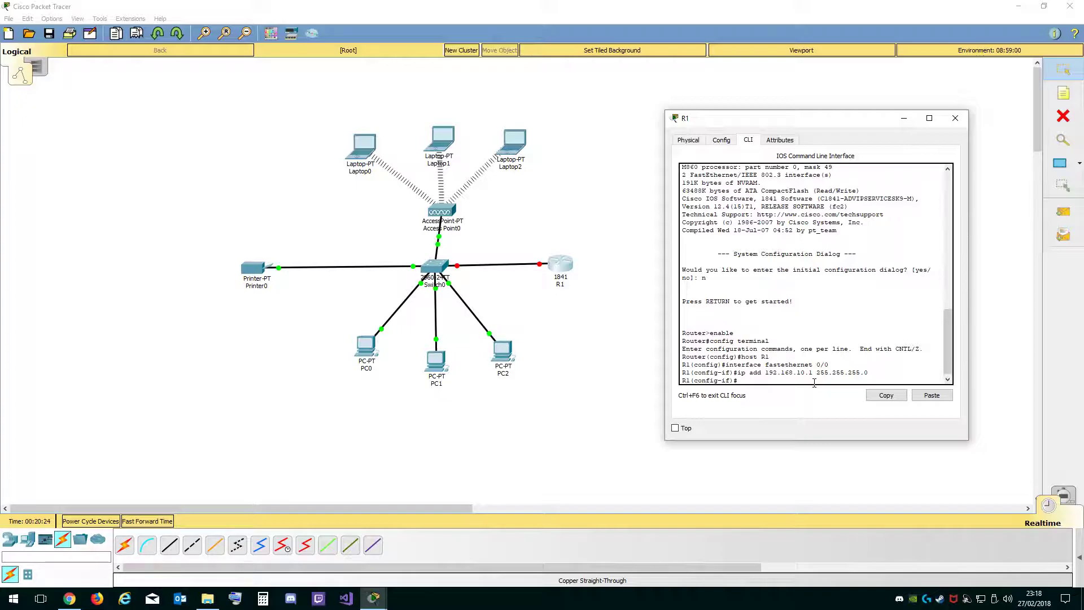
Enable R1's fastethernet 0/0 interface with the command no shut.
{"action": "key", "text": "Return"}
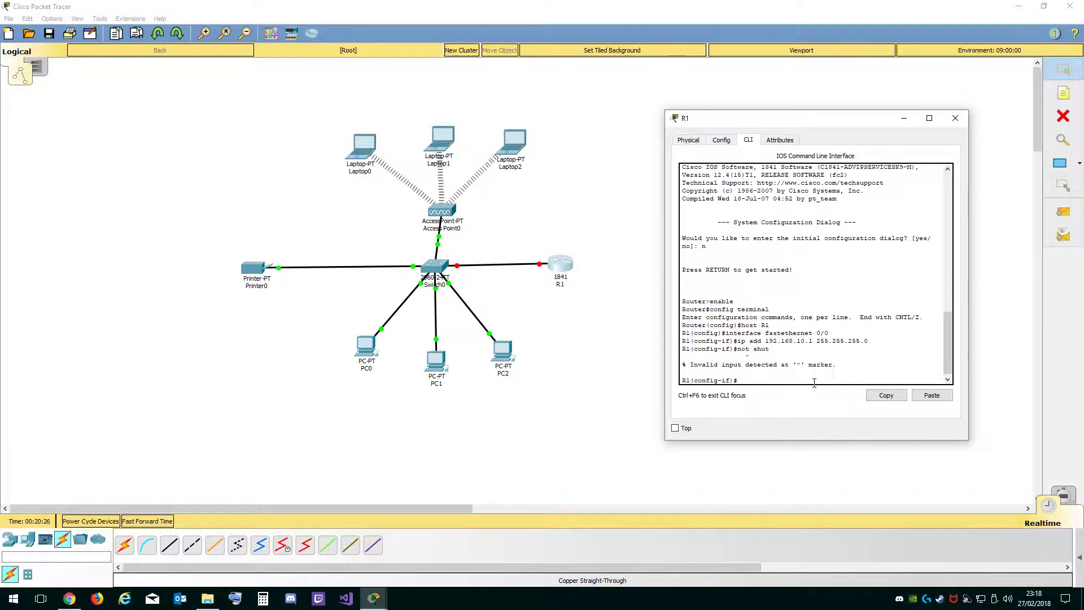
{"action": "type", "text": "no shut"}
{"action": "key", "text": "Return"}
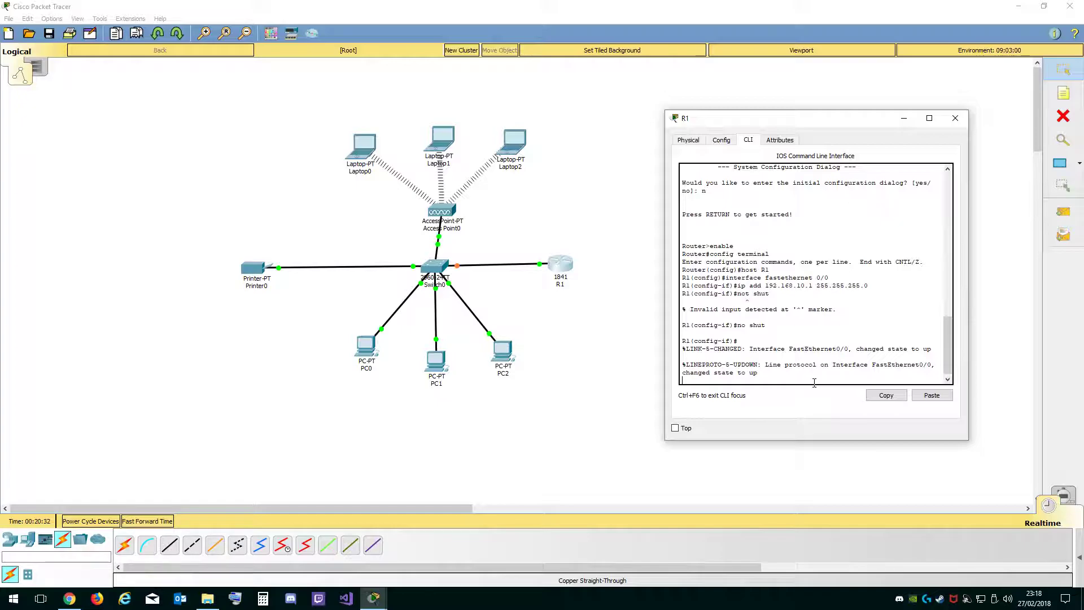
{"action": "key", "text": "Return"}
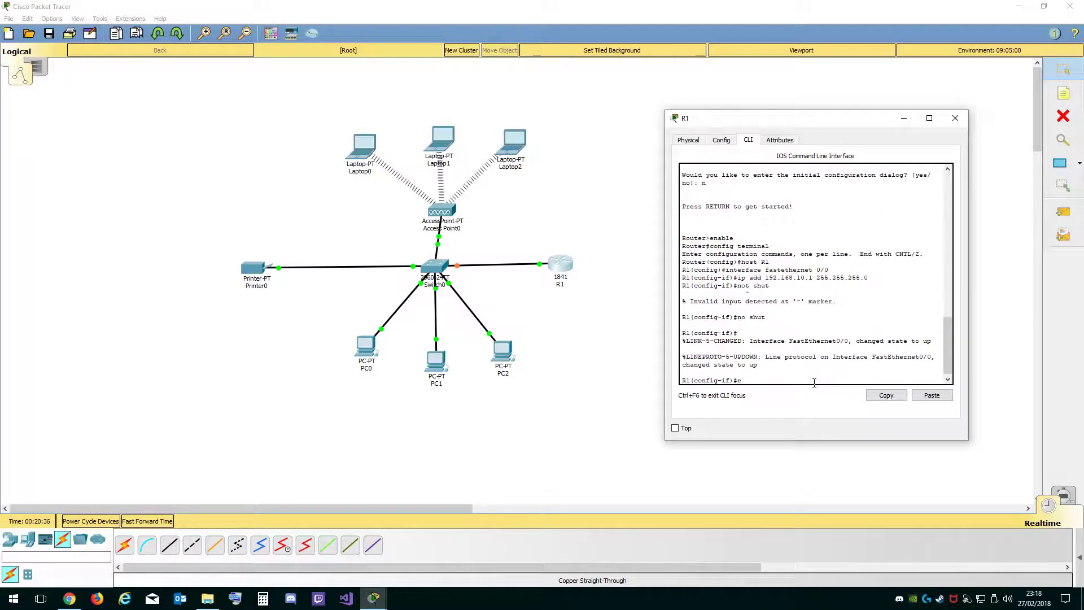
Exit interface configuration mode on R1, close its window and fast-forward the simulation time.
{"action": "type", "text": "exit"}
{"action": "key", "text": "Return"}
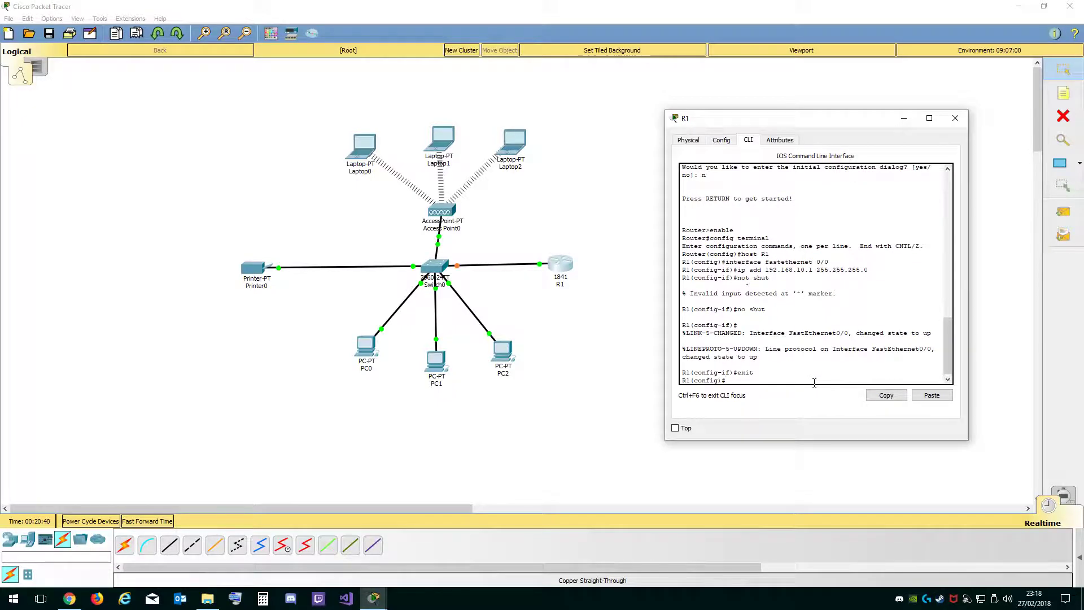
{"action": "left_click", "coordinate": [956, 118]}
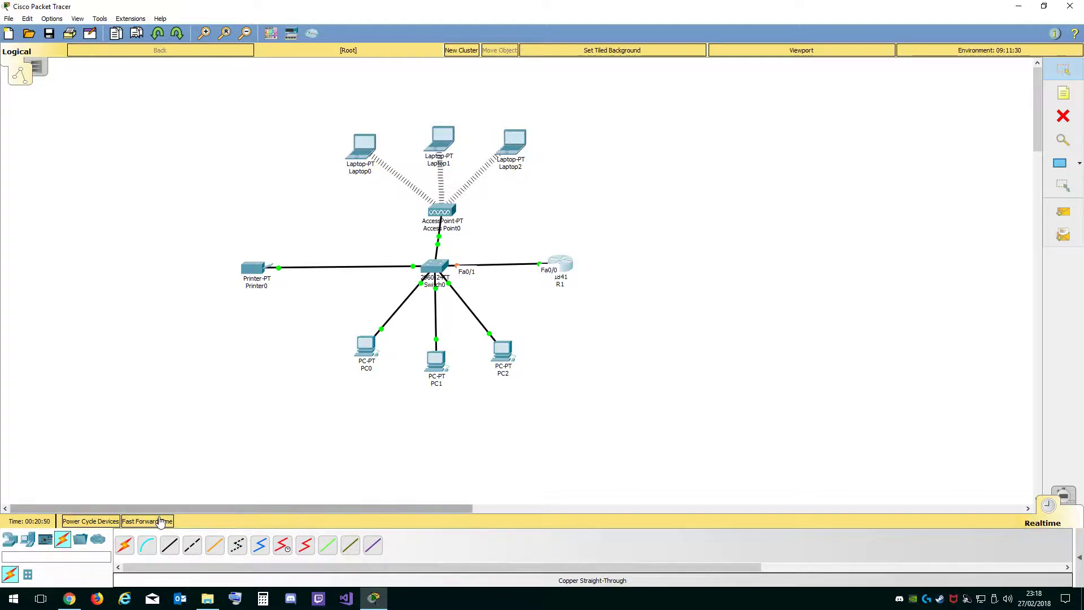
{"action": "left_click", "coordinate": [164, 520]}
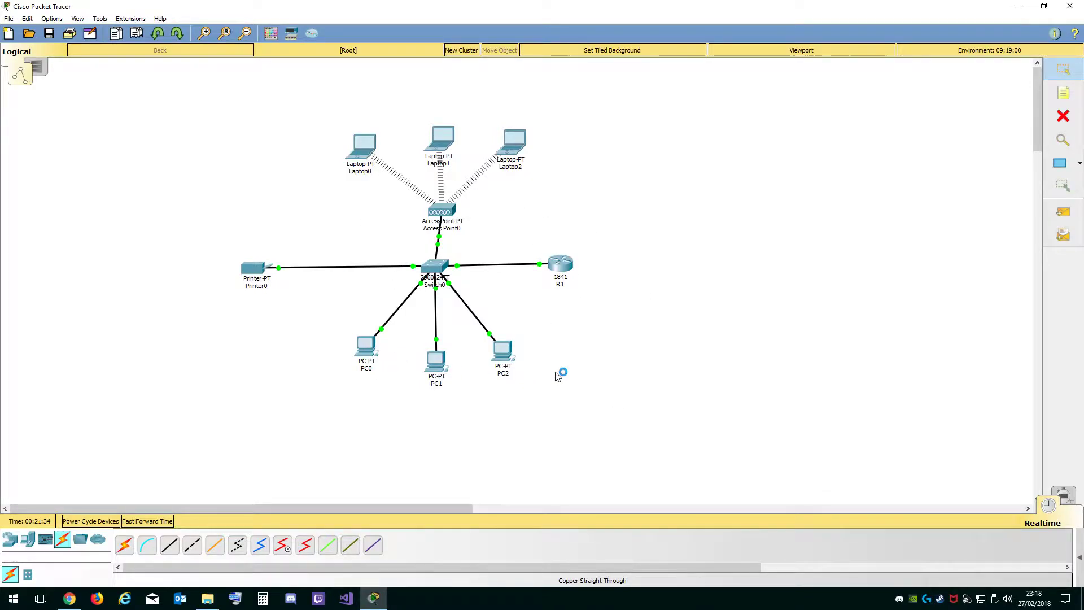
Review the ip add command entered for fastethernet 0/0 in R1's command line.
{"action": "left_click", "coordinate": [366, 345]}
{"action": "left_click_drag", "start_coordinate": [494, 88], "coordinate": [610, 91]}
{"action": "left_click", "coordinate": [887, 93]}
{"action": "left_click", "coordinate": [564, 264]}
{"action": "left_click_drag", "start_coordinate": [530, 130], "coordinate": [826, 111]}
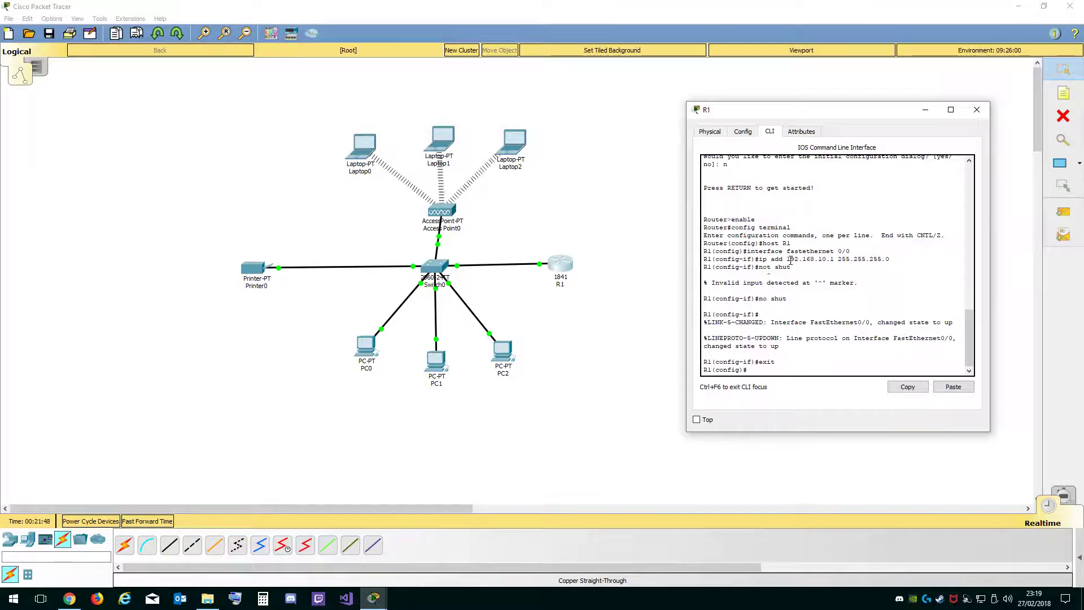
{"action": "left_click", "coordinate": [977, 110]}
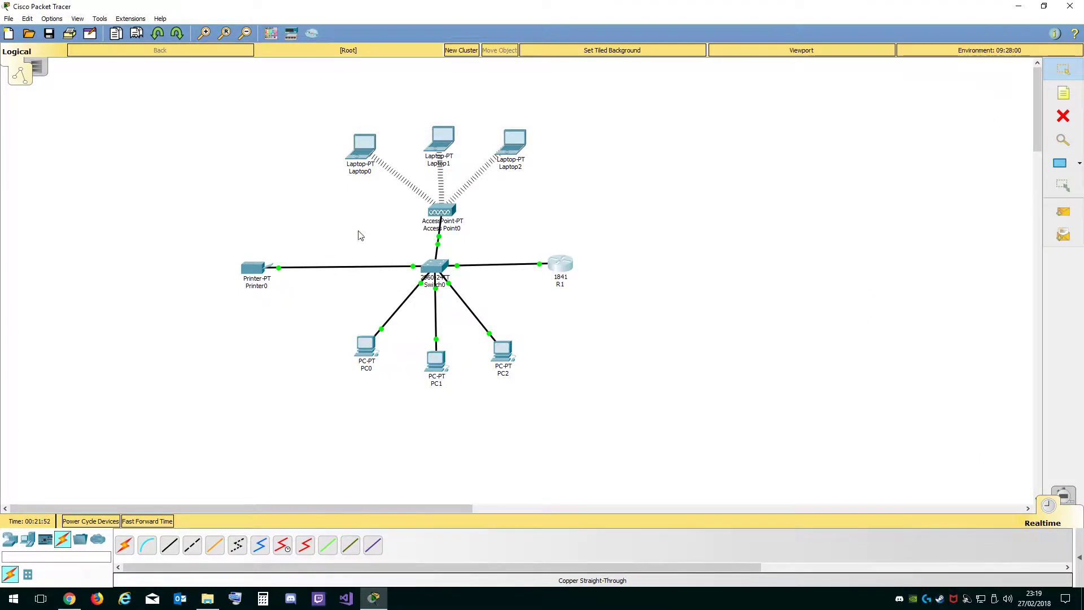
Give PC0 the static IP address 192.168.10.2 with subnet mask 255.255.255.0 and copy the address for reuse.
{"action": "left_click", "coordinate": [366, 346]}
{"action": "left_click_drag", "start_coordinate": [497, 96], "coordinate": [773, 98]}
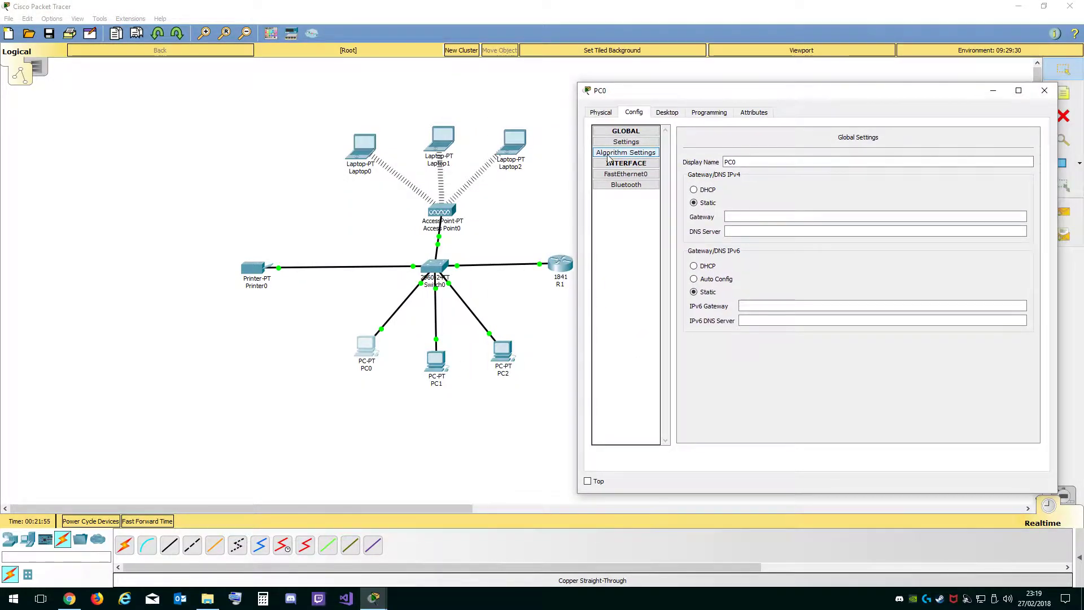
{"action": "left_click", "coordinate": [665, 113]}
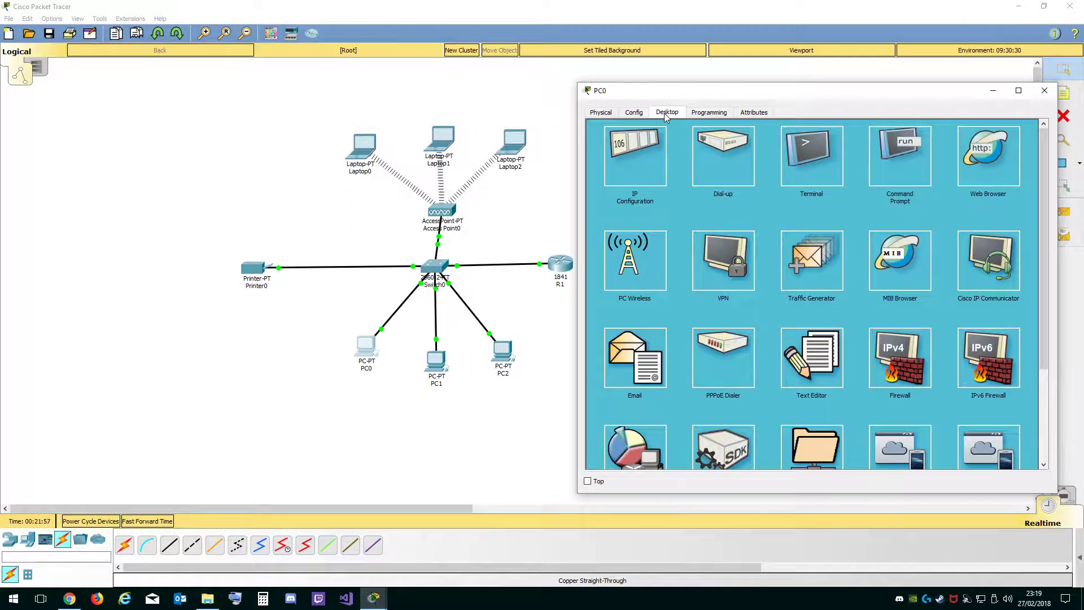
{"action": "left_click", "coordinate": [636, 169]}
{"action": "left_click", "coordinate": [789, 177]}
{"action": "type", "text": "192.168."}
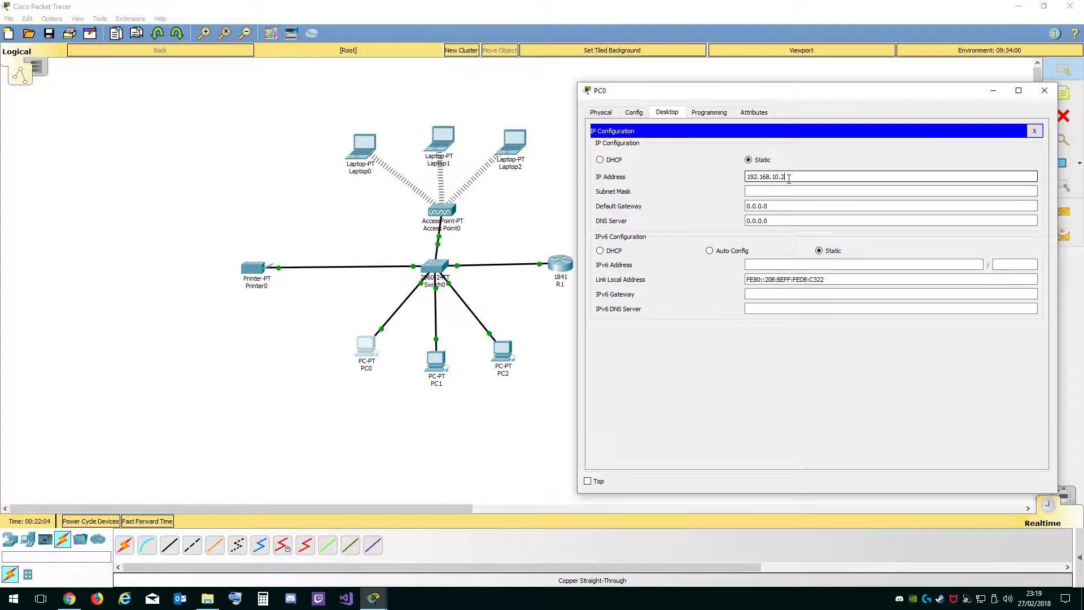
{"action": "type", "text": "10.2"}
{"action": "left_click", "coordinate": [788, 191]}
{"action": "left_click_drag", "start_coordinate": [788, 177], "coordinate": [740, 172]}
{"action": "key", "text": "ctrl+c"}
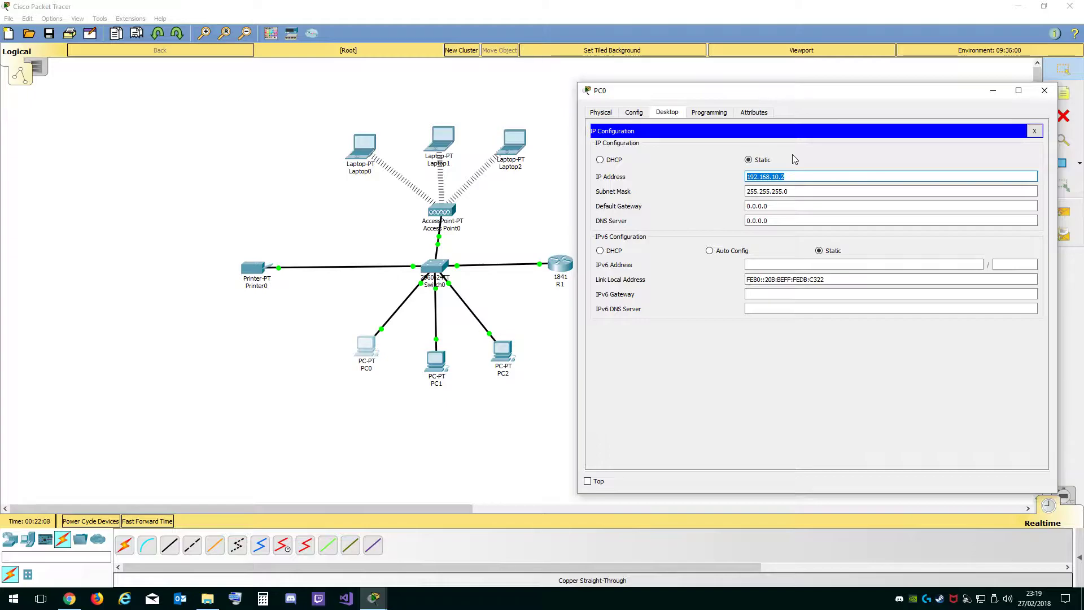
{"action": "left_click", "coordinate": [1044, 90]}
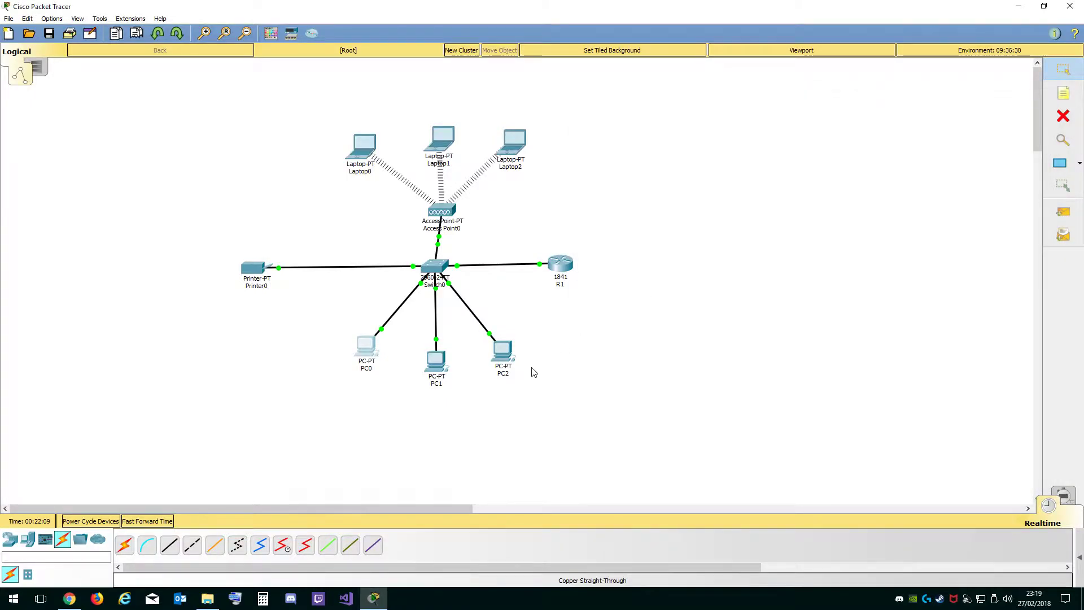
Give PC1 the static IP address 192.168.10.3 with the default subnet mask.
{"action": "left_click", "coordinate": [432, 366]}
{"action": "left_click_drag", "start_coordinate": [533, 97], "coordinate": [709, 103]}
{"action": "left_click", "coordinate": [535, 116]}
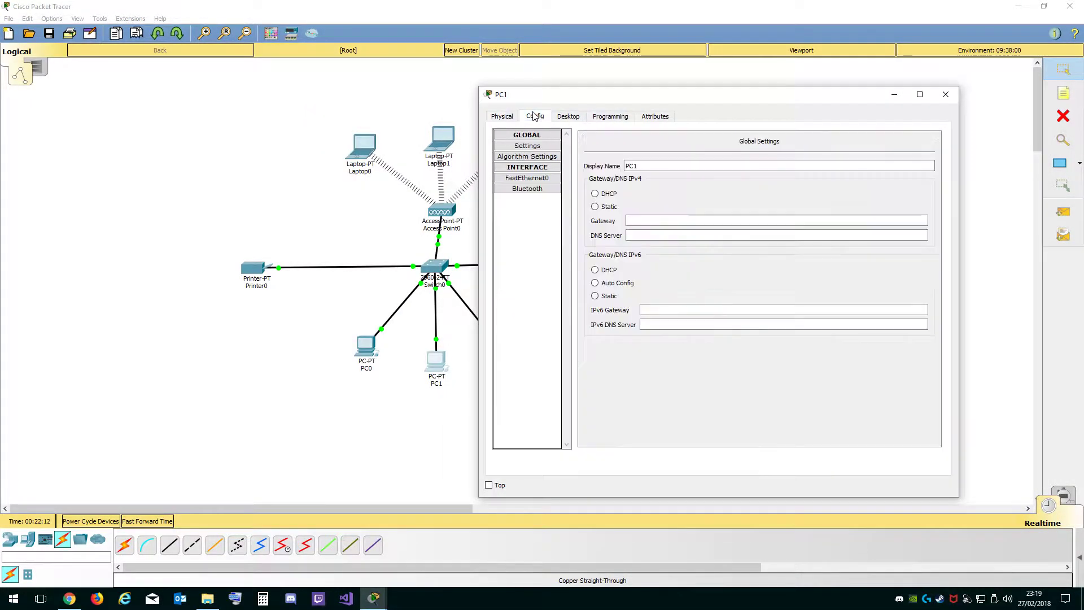
{"action": "left_click", "coordinate": [569, 116]}
{"action": "left_click", "coordinate": [547, 155]}
{"action": "left_click", "coordinate": [675, 180]}
{"action": "type", "text": "192.168.10.2"}
{"action": "left_click", "coordinate": [715, 192]}
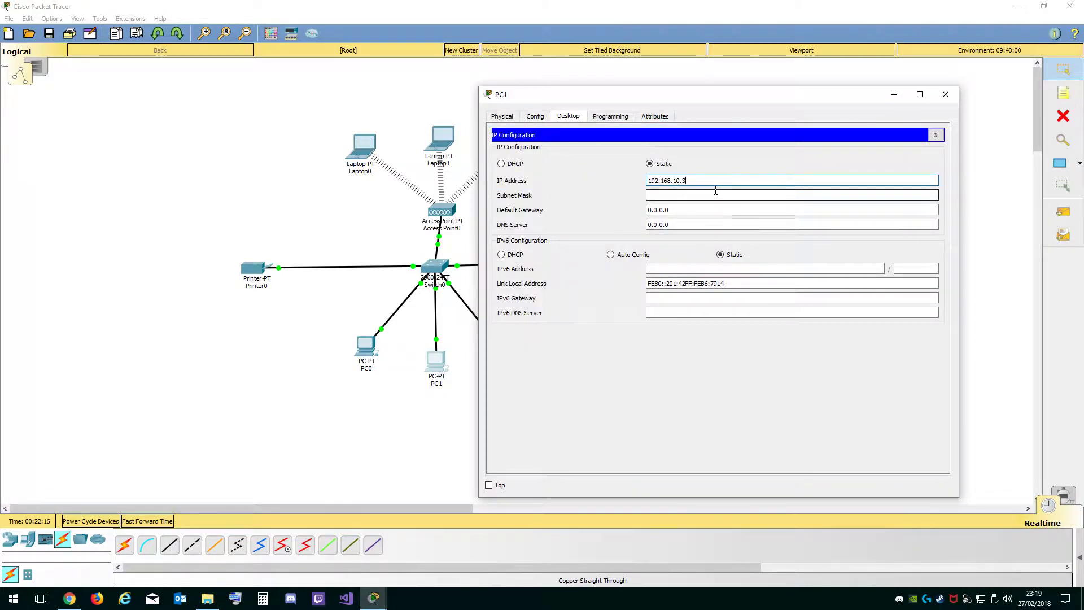
{"action": "left_click", "coordinate": [701, 195]}
{"action": "left_click", "coordinate": [946, 94]}
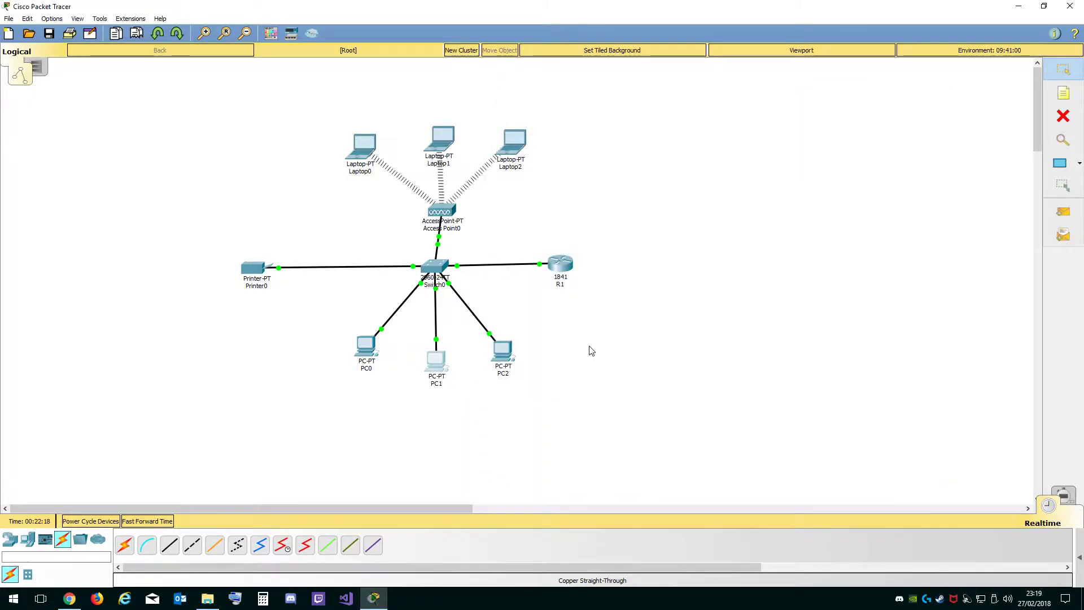
Give PC2 the static IP address 192.168.10.4 with subnet mask 255.255.255.0.
{"action": "double_click", "coordinate": [511, 360]}
{"action": "left_click_drag", "start_coordinate": [554, 91], "coordinate": [786, 75]}
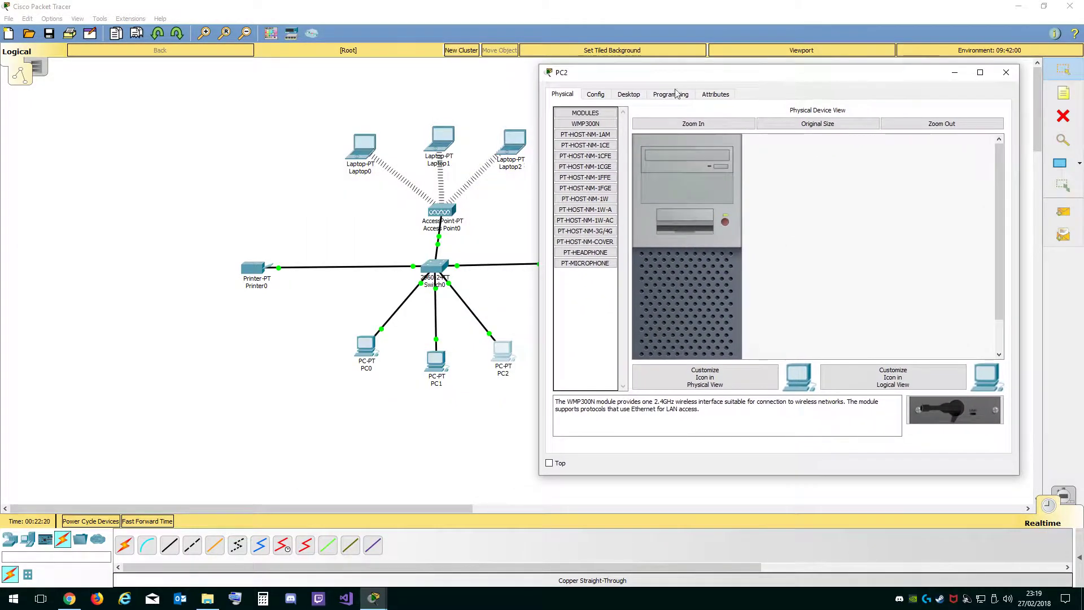
{"action": "left_click", "coordinate": [596, 95]}
{"action": "left_click", "coordinate": [629, 94]}
{"action": "left_click", "coordinate": [589, 129]}
{"action": "left_click", "coordinate": [787, 159]}
{"action": "type", "text": "192.168.10.2"}
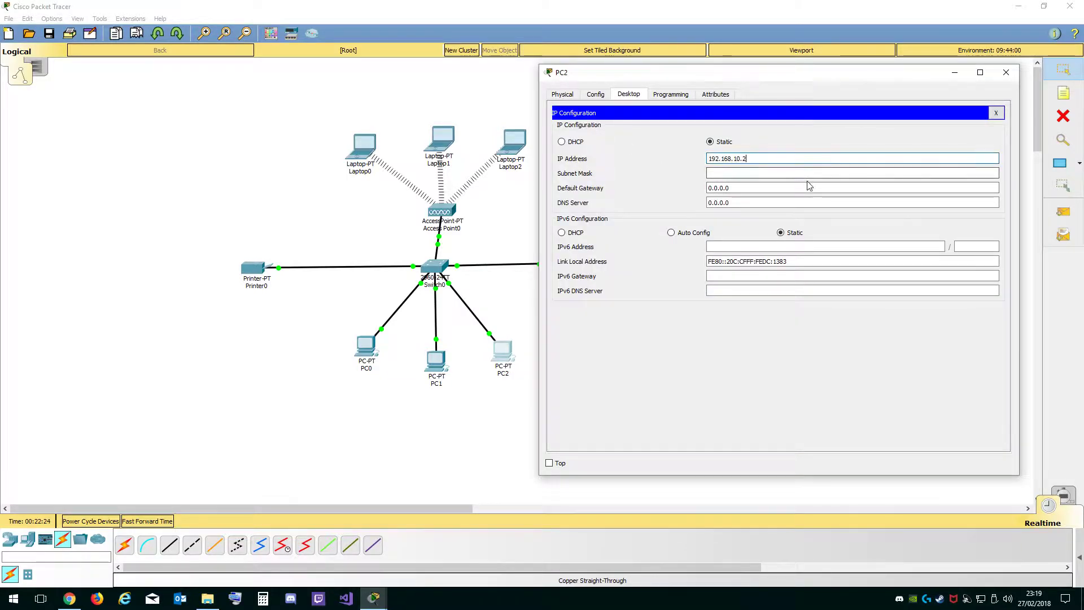
{"action": "left_click", "coordinate": [786, 174]}
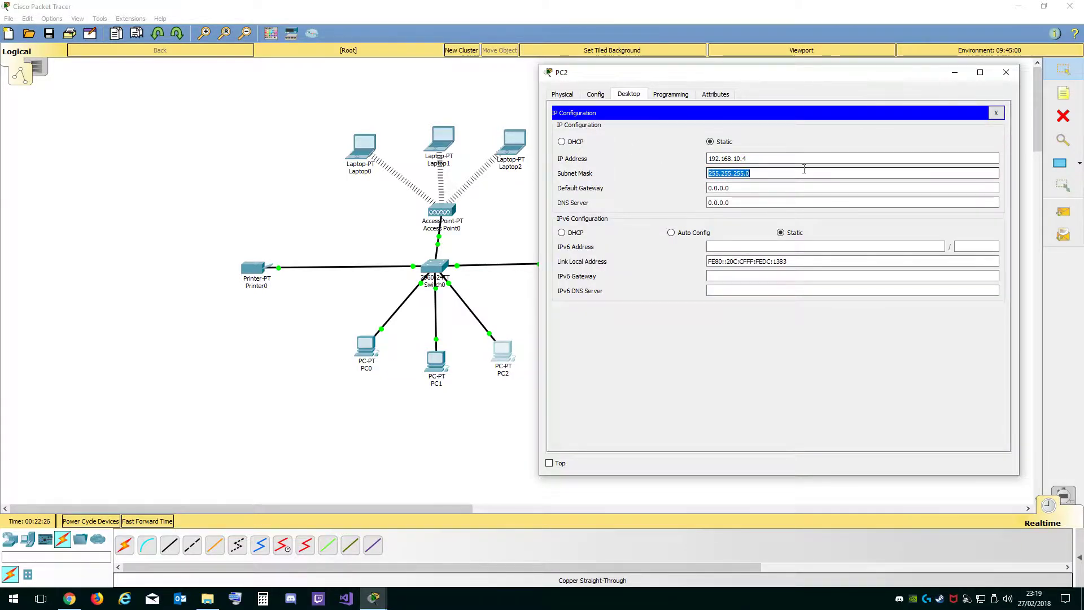
{"action": "left_click", "coordinate": [1007, 72]}
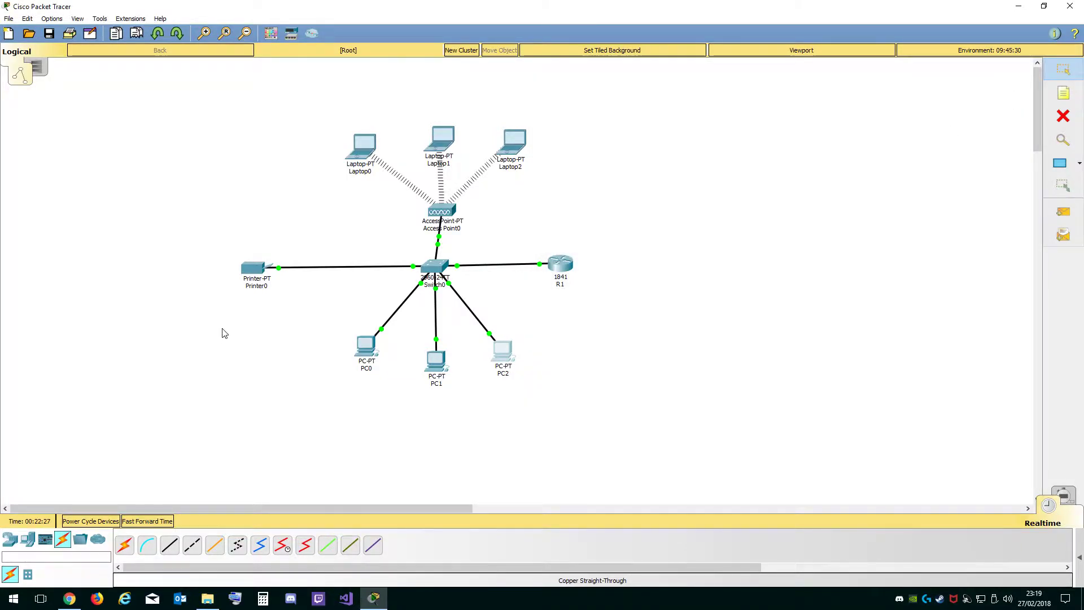
Give Printer0's FastEthernet0 interface a static address in the 192.168.10 network with the default subnet mask.
{"action": "left_click", "coordinate": [252, 267]}
{"action": "left_click_drag", "start_coordinate": [565, 128], "coordinate": [838, 134]}
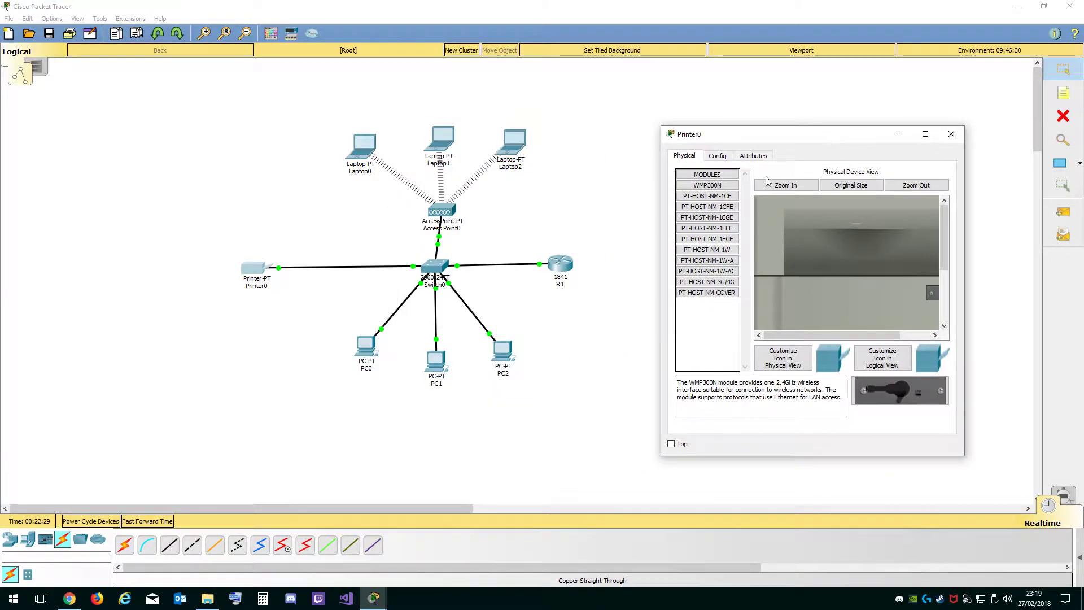
{"action": "left_click", "coordinate": [718, 156]}
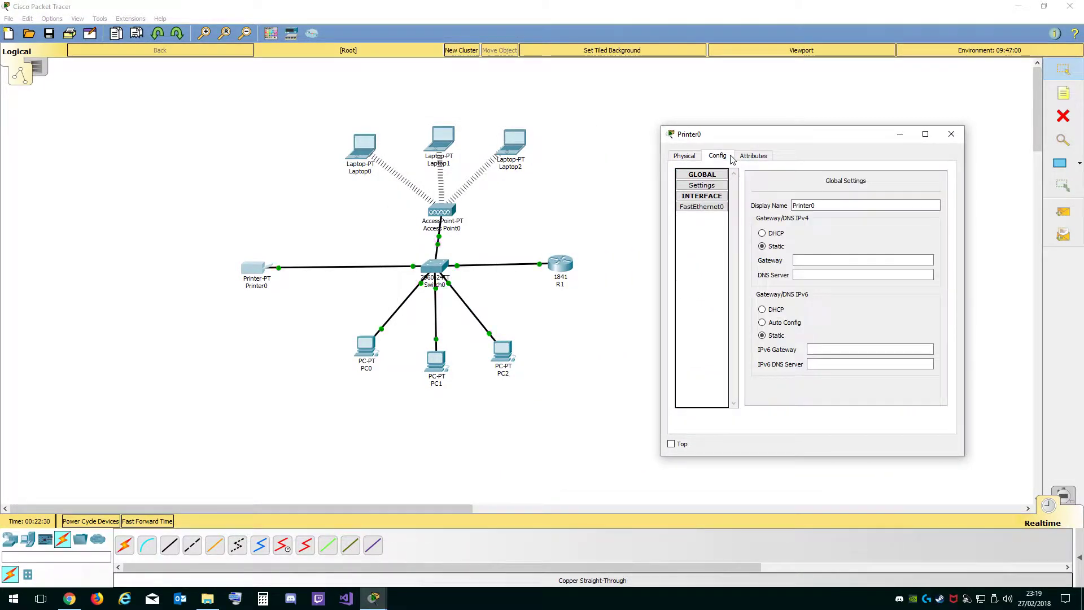
{"action": "left_click", "coordinate": [714, 211]}
{"action": "left_click", "coordinate": [850, 262]}
{"action": "type", "text": "192.168.10.2"}
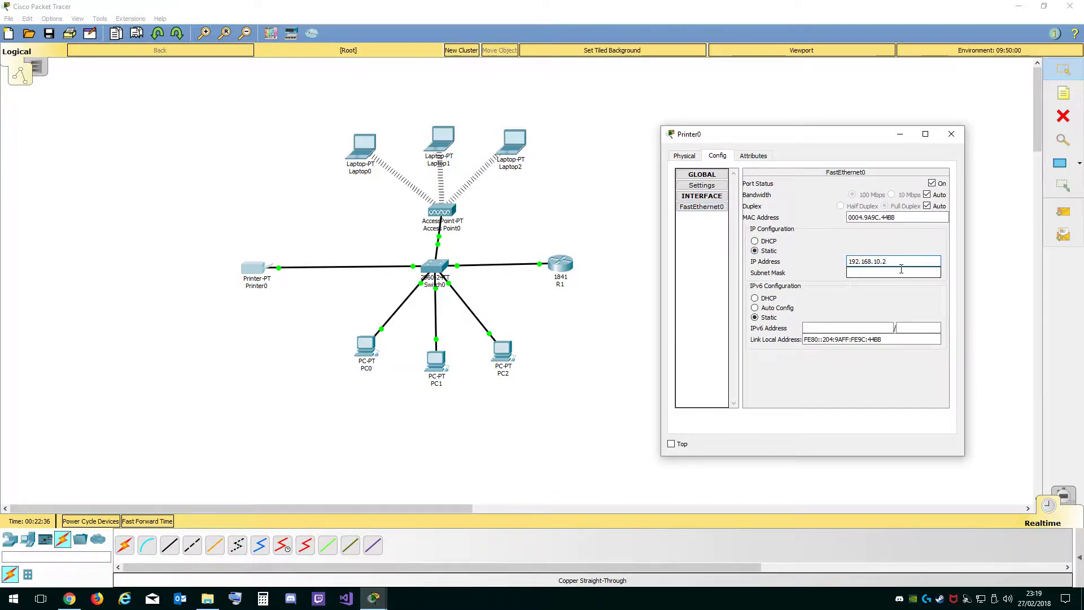
{"action": "left_click", "coordinate": [886, 276]}
{"action": "left_click", "coordinate": [951, 134]}
Give Laptop0 the static IP address 192.168.10.6 with subnet mask 255.255.255.0.
{"action": "left_click", "coordinate": [368, 149]}
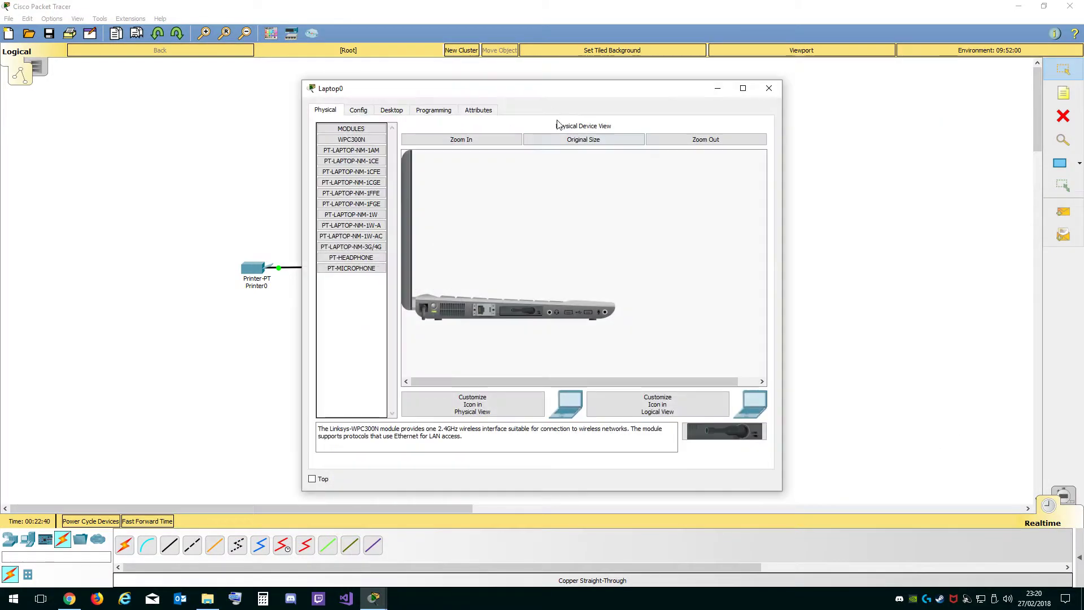
{"action": "left_click_drag", "start_coordinate": [537, 84], "coordinate": [823, 93]}
{"action": "left_click", "coordinate": [678, 116]}
{"action": "left_click", "coordinate": [637, 165]}
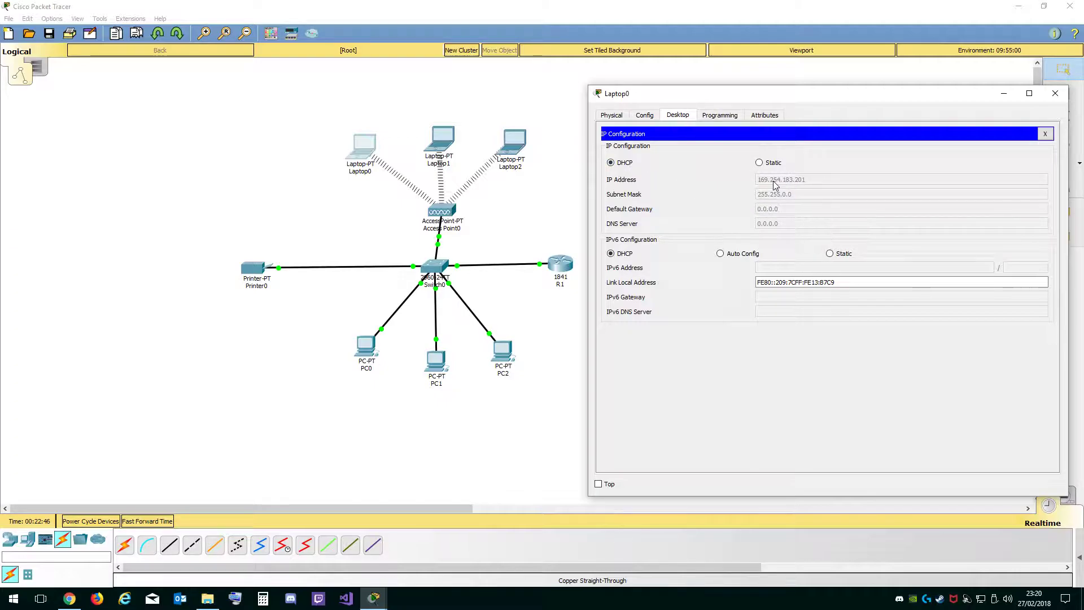
{"action": "left_click", "coordinate": [759, 163]}
{"action": "left_click", "coordinate": [770, 179]}
{"action": "type", "text": "192.168.10.2"}
{"action": "key", "text": "BackSpace"}
{"action": "type", "text": "6"}
{"action": "key", "text": "Tab"}
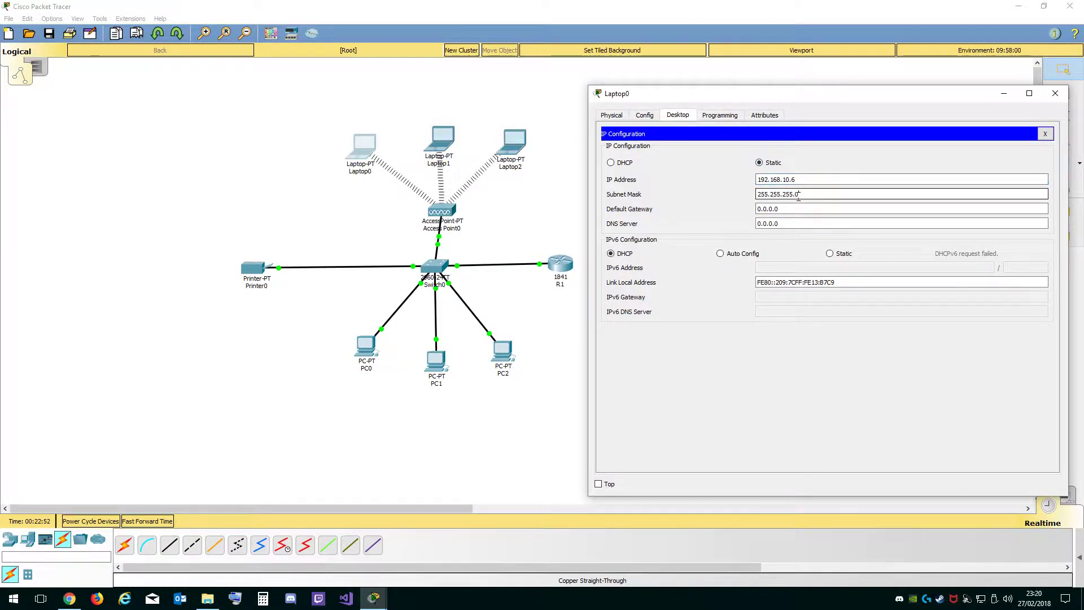
{"action": "left_click", "coordinate": [1047, 96]}
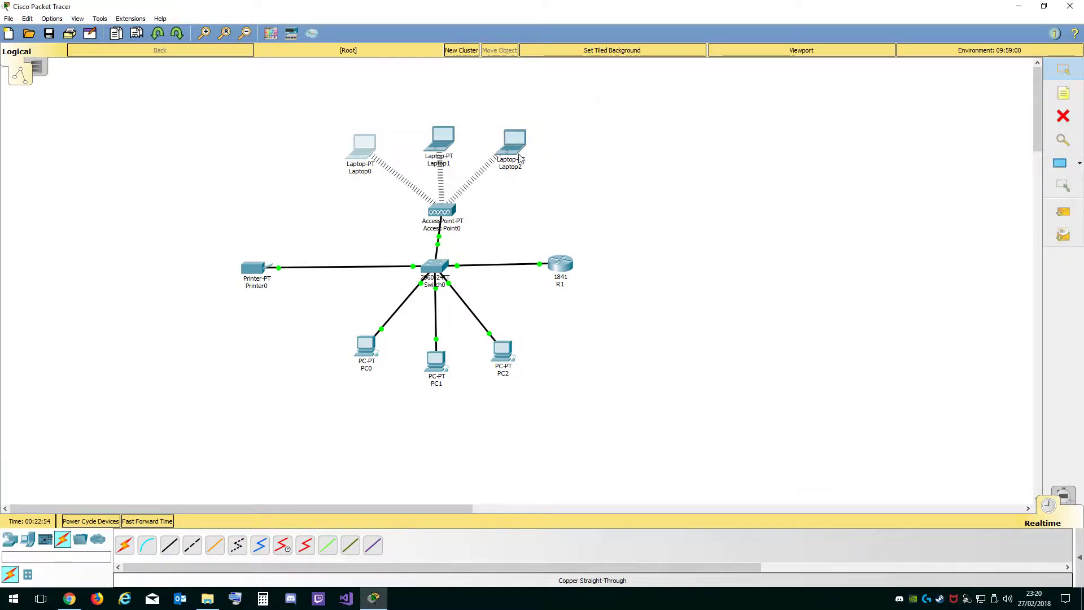
Give Laptop1 the static IP address 192.168.10.7 with the default subnet mask.
{"action": "left_click", "coordinate": [442, 138]}
{"action": "left_click_drag", "start_coordinate": [807, 100], "coordinate": [818, 96]}
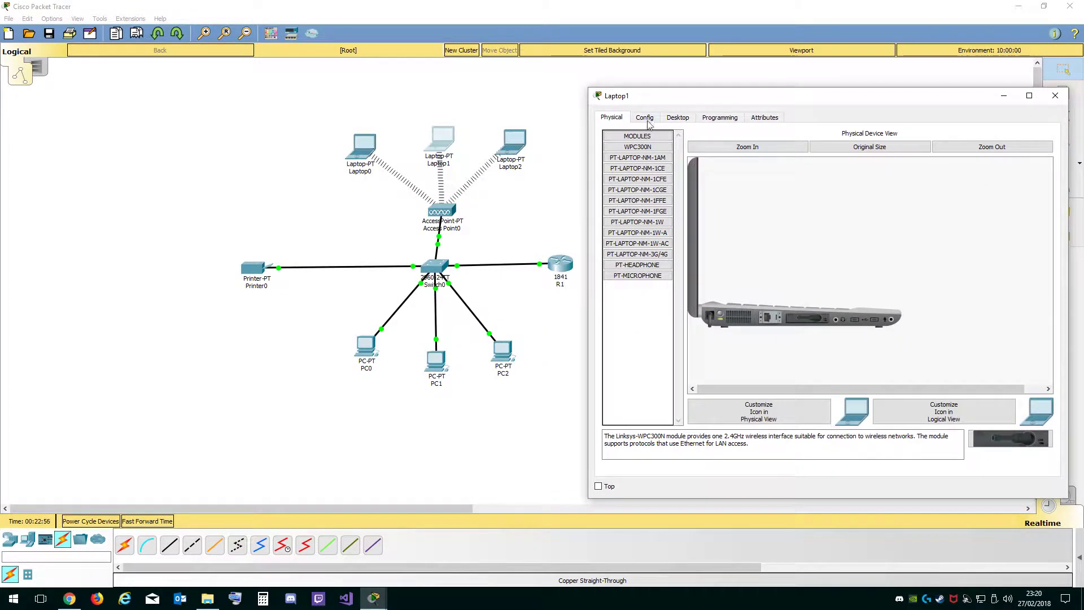
{"action": "left_click", "coordinate": [645, 117]}
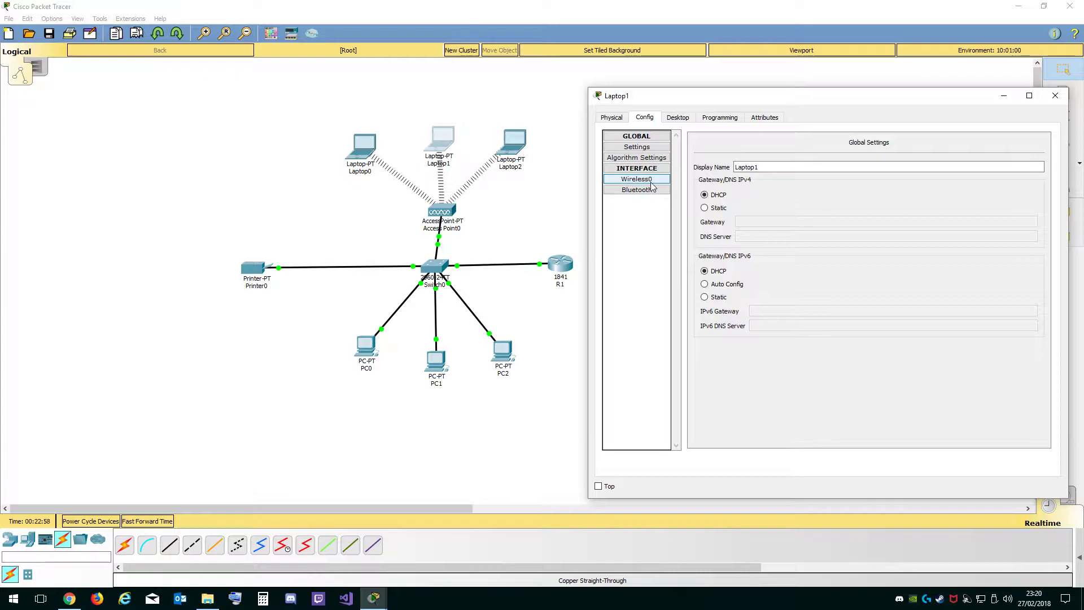
{"action": "left_click", "coordinate": [678, 117]}
{"action": "left_click", "coordinate": [658, 168]}
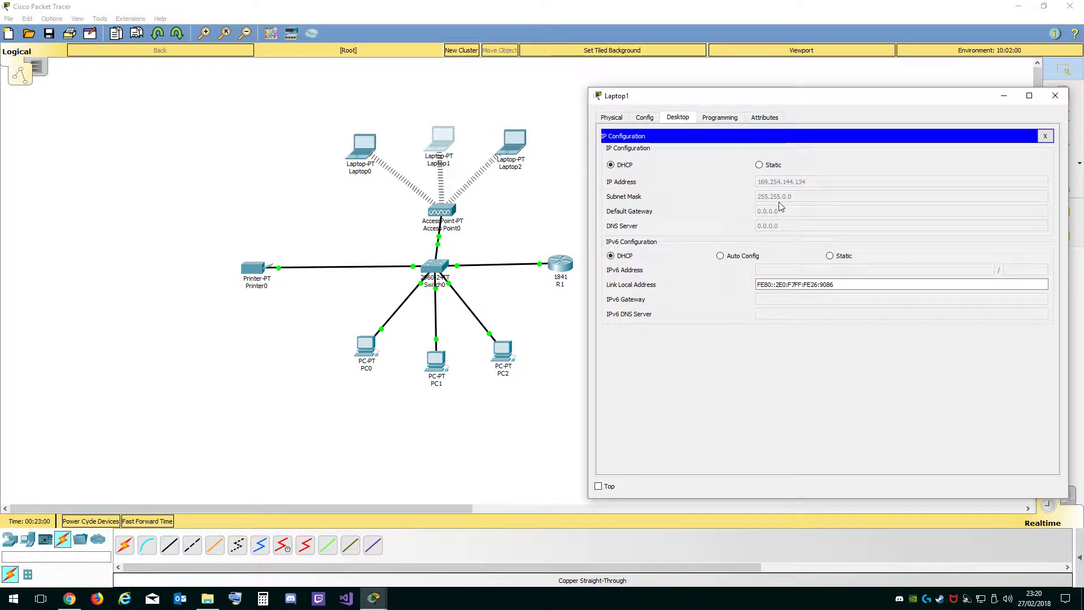
{"action": "left_click", "coordinate": [759, 165]}
{"action": "left_click", "coordinate": [797, 181]}
{"action": "key", "text": "ctrl+v"}
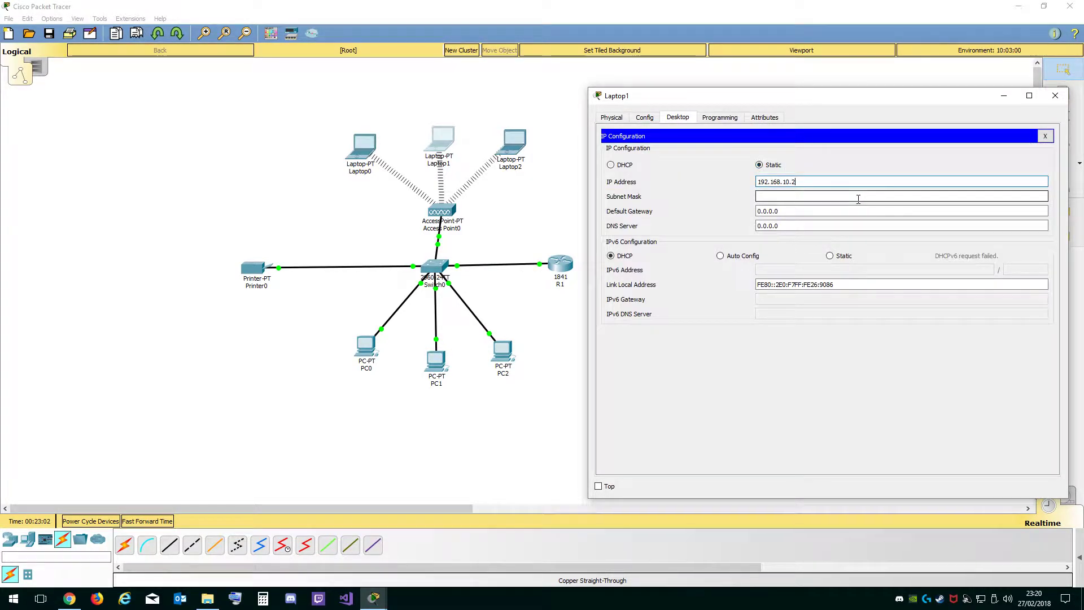
{"action": "key", "text": "BackSpace"}
{"action": "type", "text": "7"}
{"action": "key", "text": "Tab"}
{"action": "left_click", "coordinate": [1055, 96]}
Give Laptop2 the static IP address 192.168.10.8 with subnet mask 255.255.255.0.
{"action": "left_click", "coordinate": [514, 141]}
{"action": "left_click_drag", "start_coordinate": [580, 89], "coordinate": [849, 96]}
{"action": "left_click", "coordinate": [652, 117]}
{"action": "left_click", "coordinate": [625, 160]}
{"action": "left_click", "coordinate": [738, 163]}
{"action": "left_click", "coordinate": [776, 178]}
{"action": "type", "text": "192.168.10.8"}
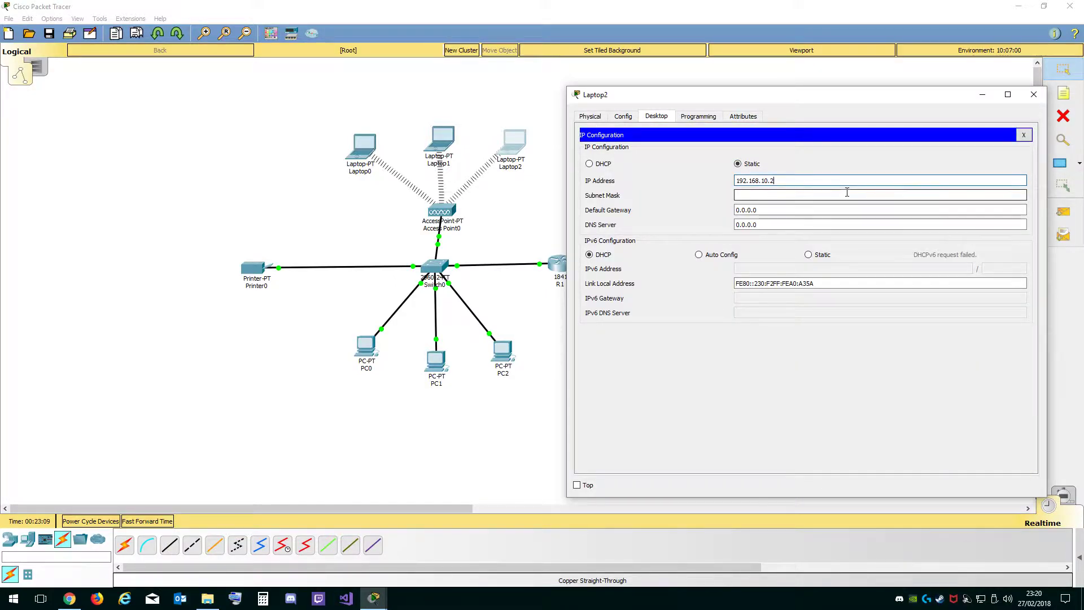
{"action": "left_click", "coordinate": [851, 194]}
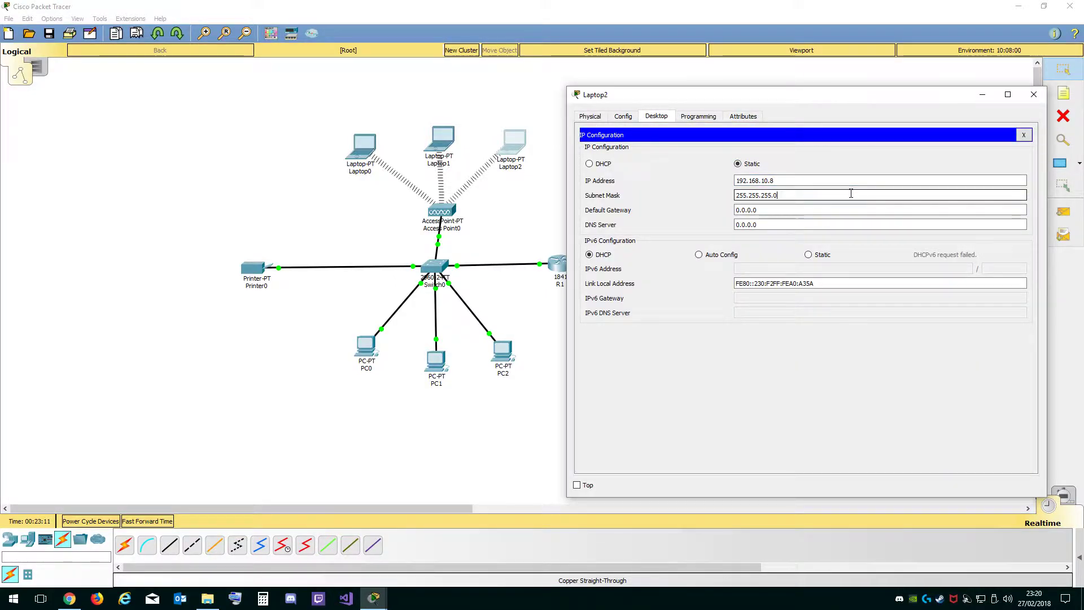
{"action": "left_click", "coordinate": [1035, 95]}
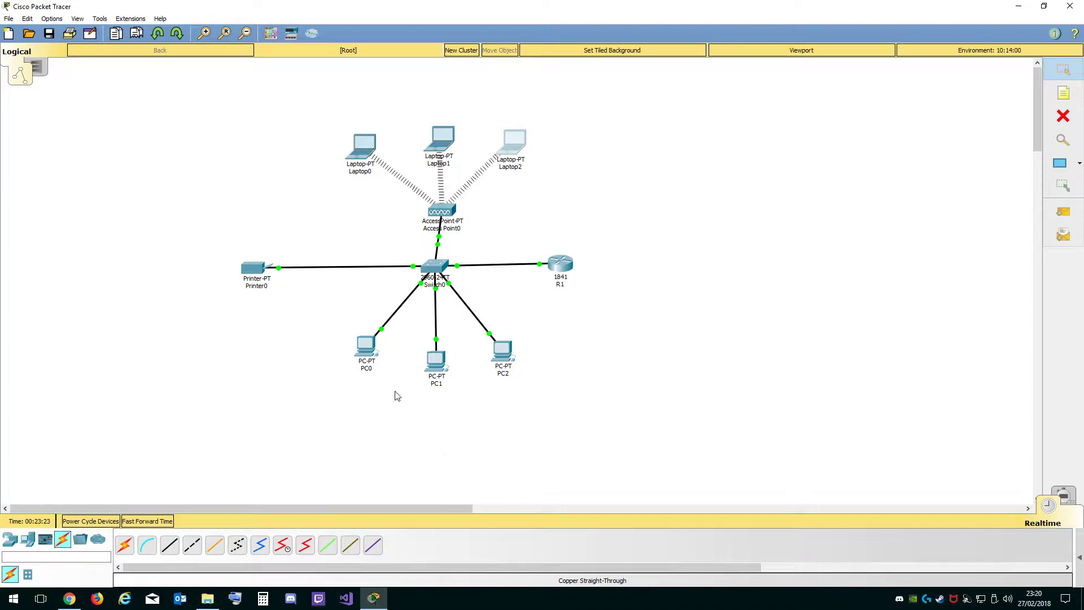
{"action": "left_click", "coordinate": [367, 345]}
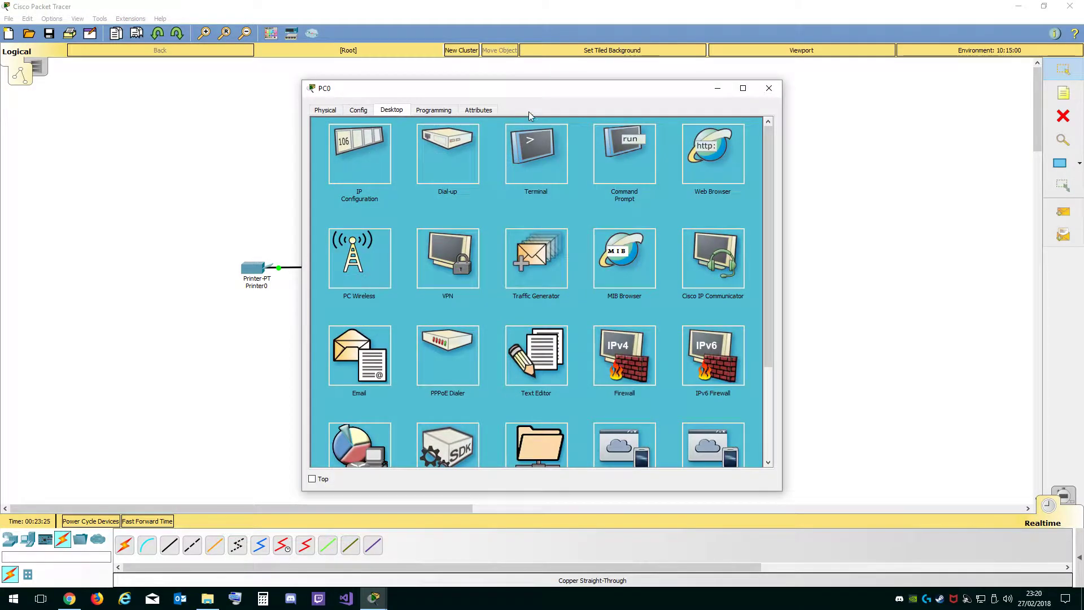
{"action": "left_click_drag", "start_coordinate": [525, 97], "coordinate": [794, 99]}
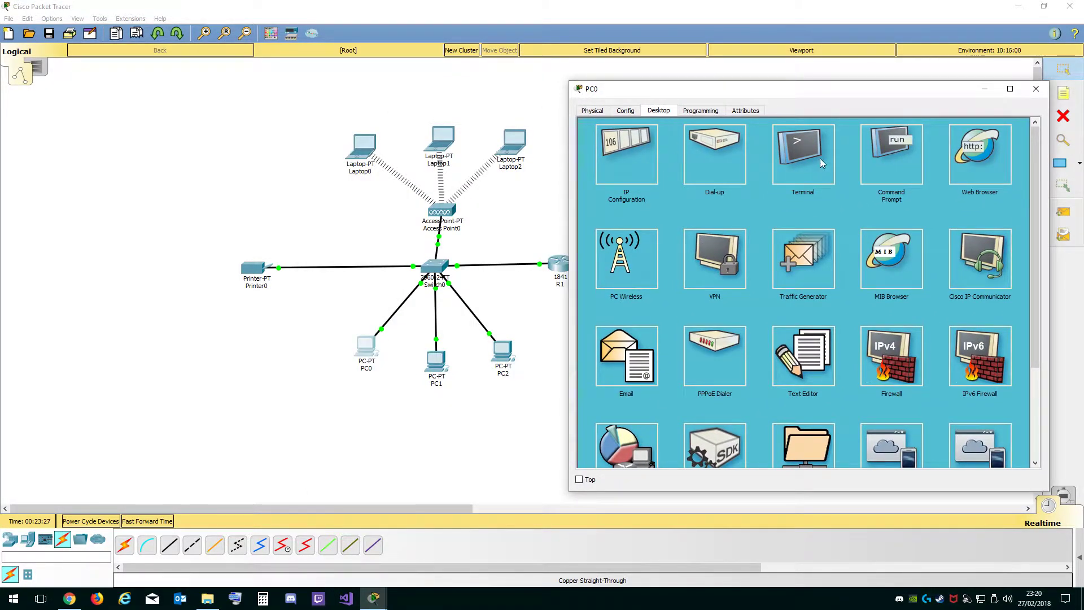
{"action": "left_click", "coordinate": [912, 157]}
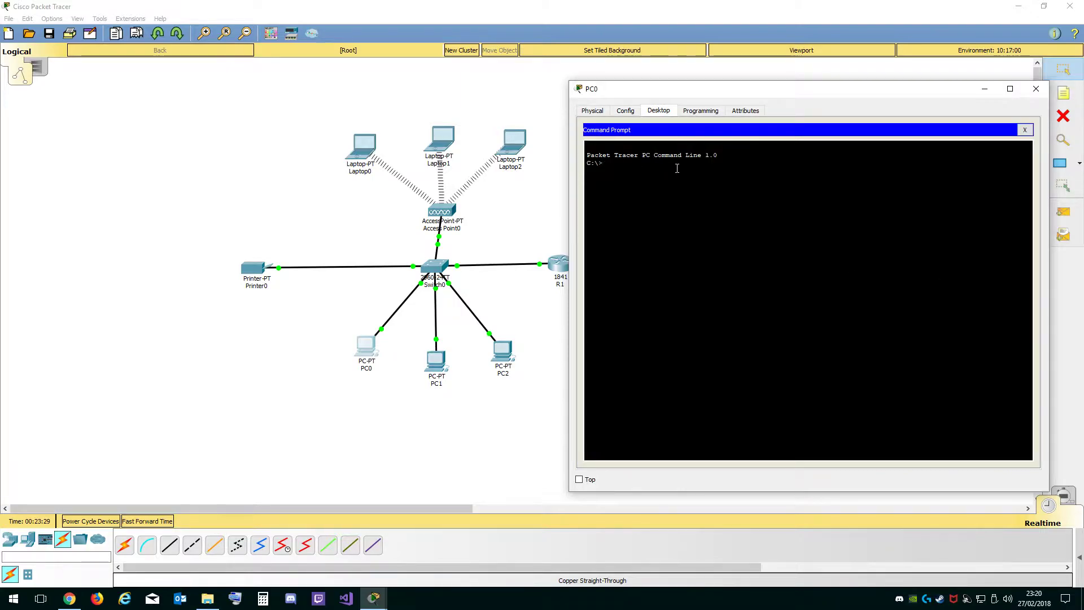
{"action": "left_click", "coordinate": [1036, 89]}
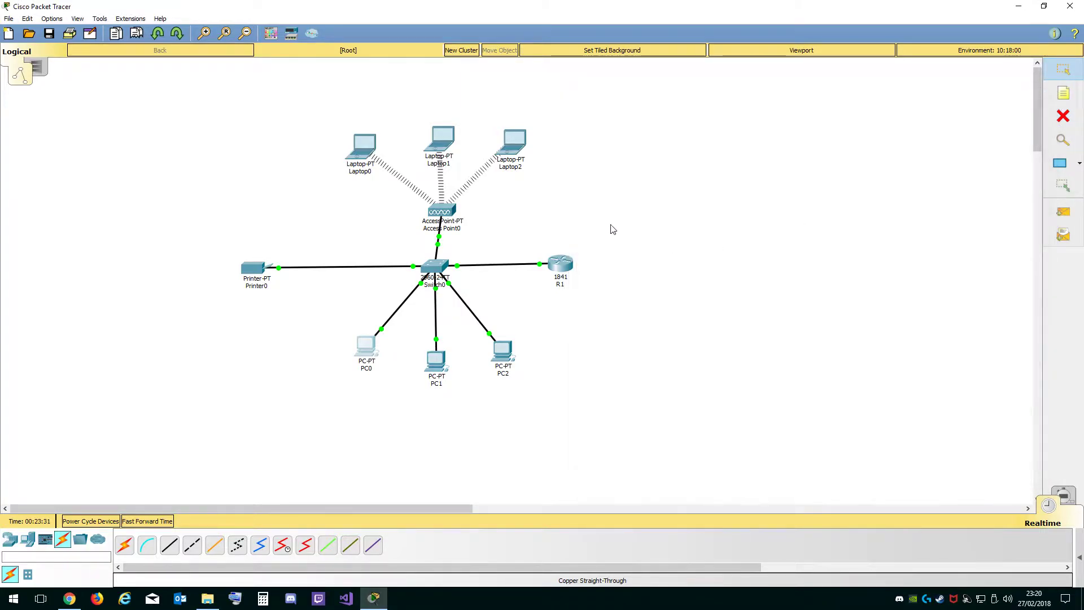
Shift Printer0, the switch and the three PCs leftward on the canvas, away from router R1.
{"action": "left_click_drag", "start_coordinate": [266, 271], "coordinate": [212, 271]}
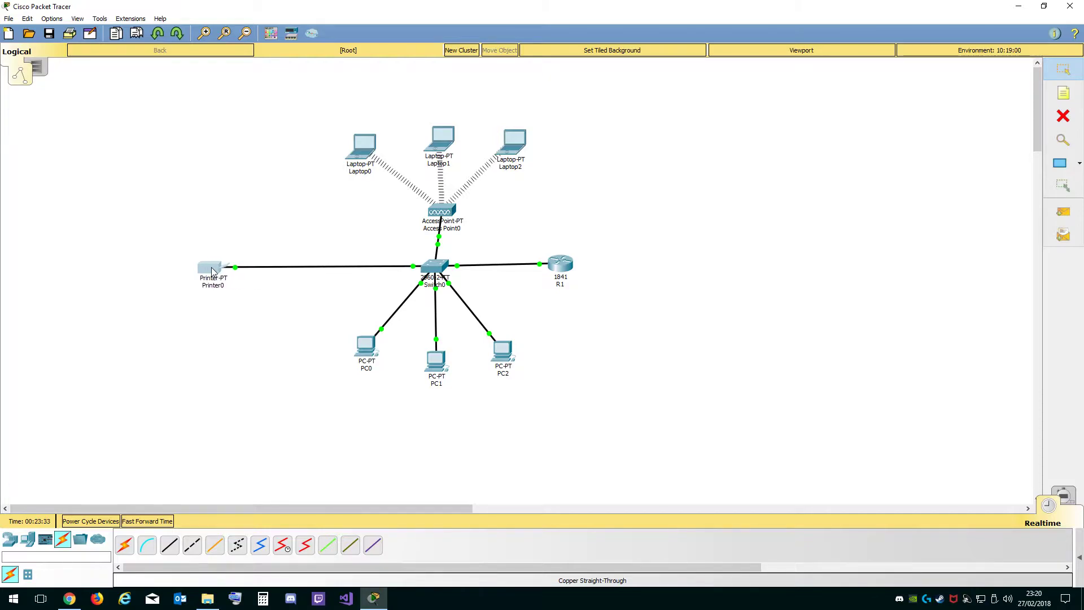
{"action": "left_click_drag", "start_coordinate": [438, 267], "coordinate": [379, 264]}
{"action": "left_click_drag", "start_coordinate": [364, 356], "coordinate": [300, 368]}
{"action": "left_click_drag", "start_coordinate": [435, 368], "coordinate": [378, 363]}
{"action": "left_click_drag", "start_coordinate": [510, 354], "coordinate": [442, 358]}
Move the three laptops and Access Point0 leftward so that they line up above the switch.
{"action": "left_click", "coordinate": [361, 150]}
{"action": "left_click_drag", "start_coordinate": [361, 150], "coordinate": [271, 144]}
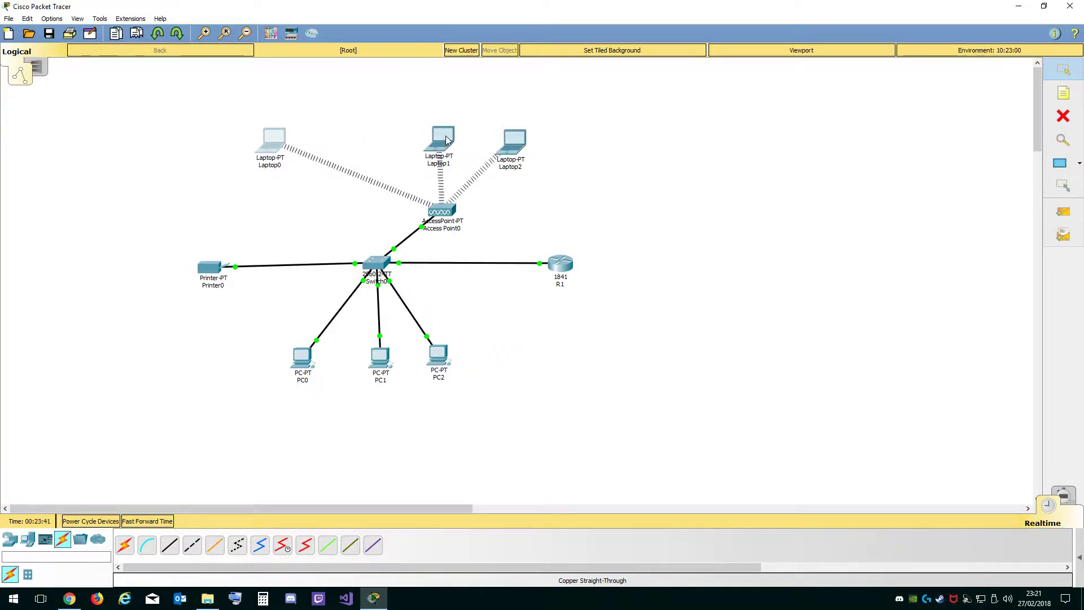
{"action": "left_click_drag", "start_coordinate": [441, 144], "coordinate": [373, 139]}
{"action": "left_click_drag", "start_coordinate": [509, 149], "coordinate": [467, 147]}
{"action": "left_click_drag", "start_coordinate": [441, 217], "coordinate": [378, 210]}
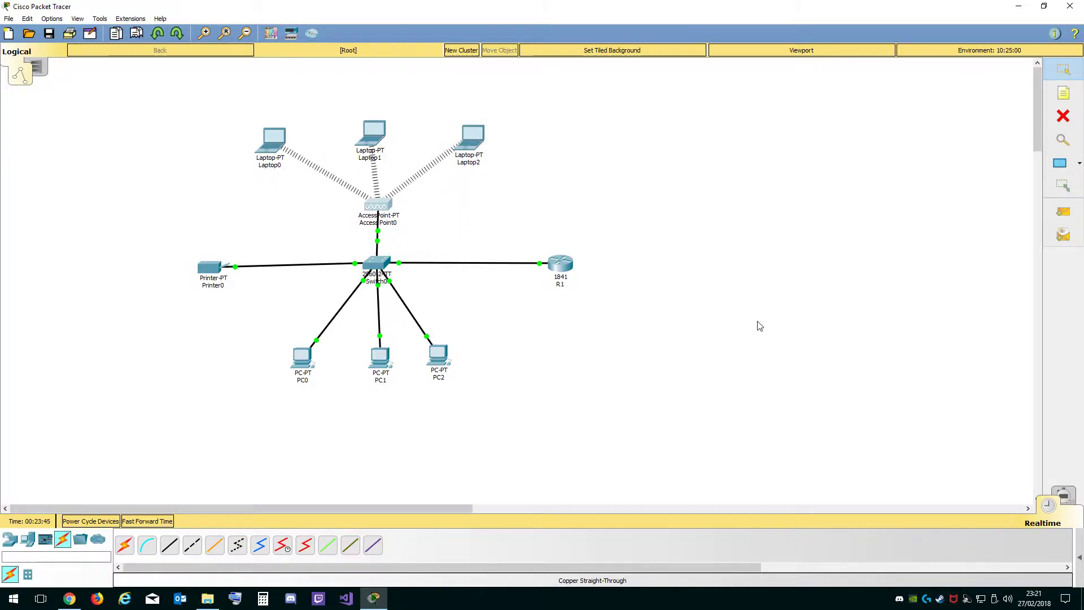
Draw a black-outlined rectangle filled with yellow #fbff00 behind all LAN devices, with its right edge beside router R1.
{"action": "left_click", "coordinate": [1061, 163]}
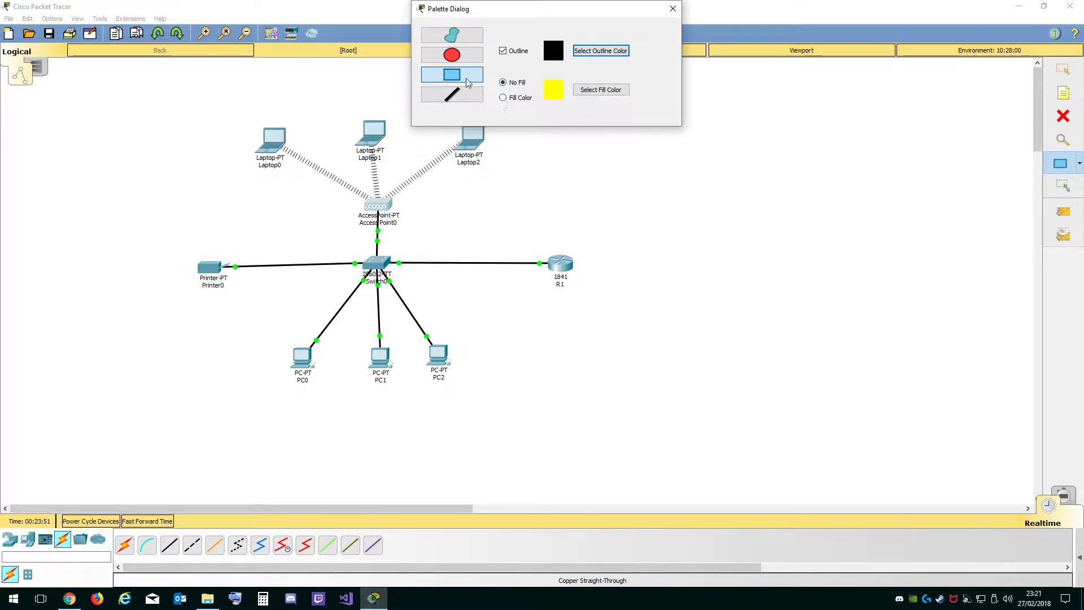
{"action": "left_click", "coordinate": [510, 100]}
{"action": "left_click", "coordinate": [587, 92]}
{"action": "left_click_drag", "start_coordinate": [636, 212], "coordinate": [638, 196]}
{"action": "left_click", "coordinate": [615, 394]}
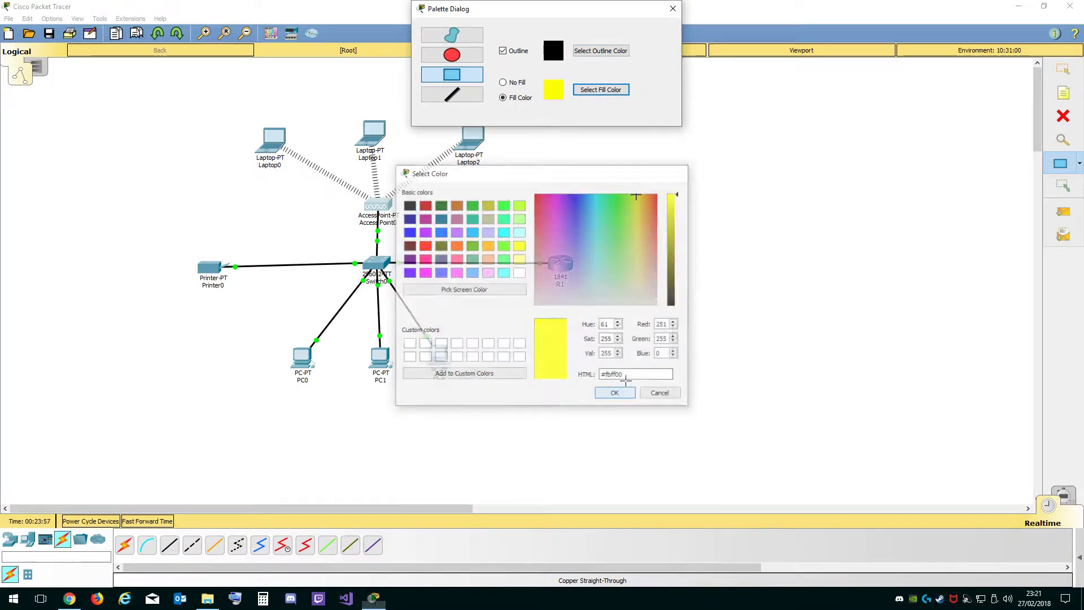
{"action": "left_click_drag", "start_coordinate": [520, 13], "coordinate": [739, 28]}
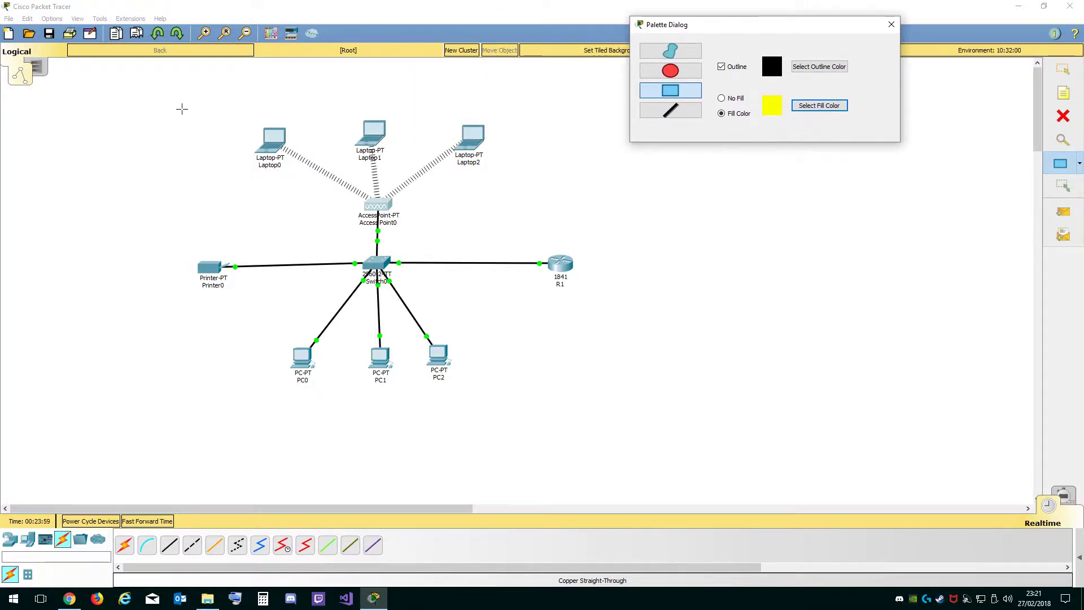
{"action": "mouse_move", "coordinate": [145, 91]}
{"action": "left_mouse_down"}
{"action": "mouse_move", "coordinate": [498, 326]}
{"action": "mouse_move", "coordinate": [546, 394]}
{"action": "left_mouse_up"}
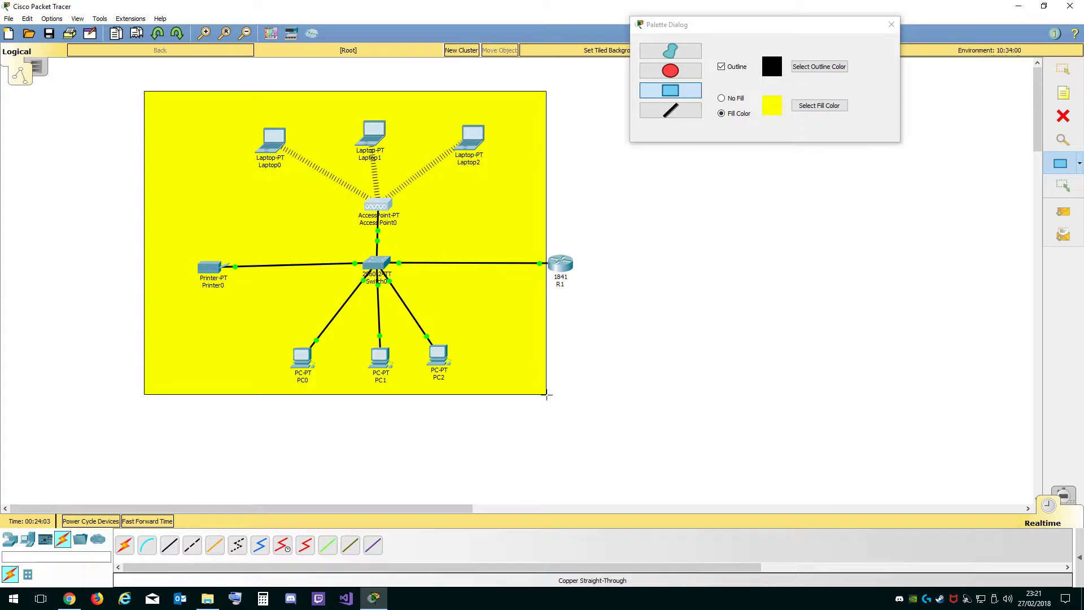
{"action": "left_click", "coordinate": [892, 26]}
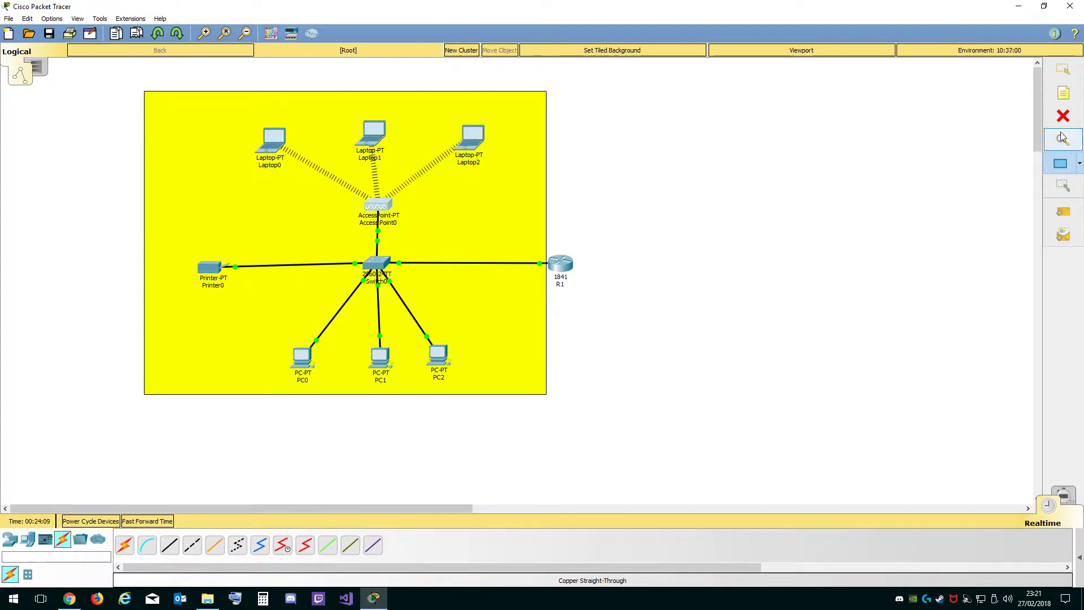
Regroup the laptops, access point, switch and PCs further left inside the yellow rectangle, closer together.
{"action": "left_click", "coordinate": [1064, 69]}
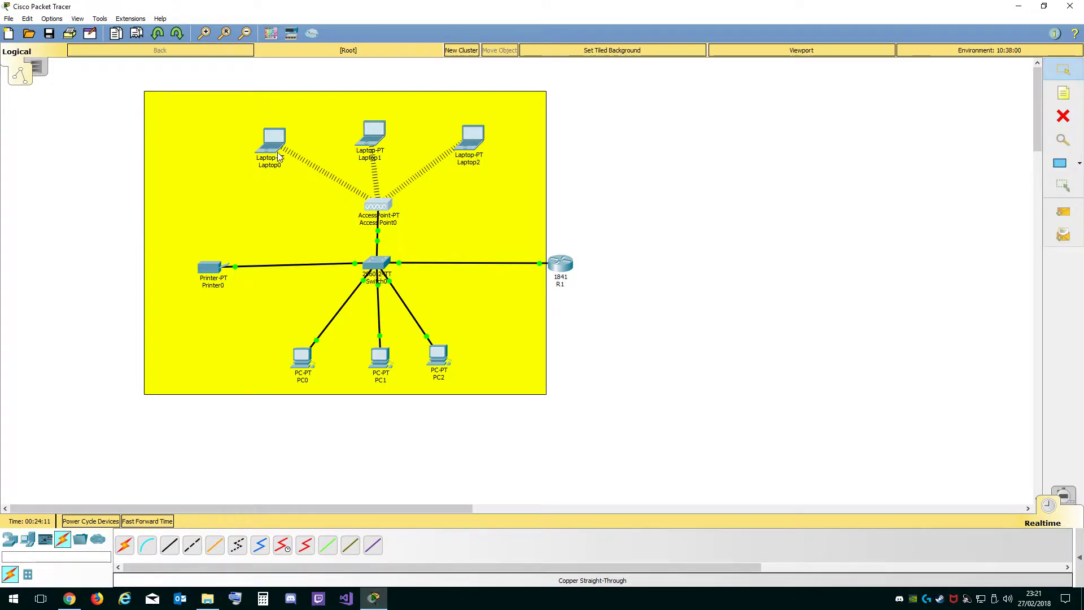
{"action": "left_click_drag", "start_coordinate": [281, 158], "coordinate": [274, 157]}
{"action": "left_click_drag", "start_coordinate": [368, 147], "coordinate": [347, 147]}
{"action": "left_click_drag", "start_coordinate": [377, 210], "coordinate": [351, 206]}
{"action": "left_click_drag", "start_coordinate": [378, 265], "coordinate": [353, 263]}
{"action": "left_click_drag", "start_coordinate": [305, 368], "coordinate": [275, 356]}
{"action": "left_click_drag", "start_coordinate": [375, 359], "coordinate": [345, 361]}
{"action": "left_click_drag", "start_coordinate": [443, 360], "coordinate": [401, 353]}
{"action": "left_click_drag", "start_coordinate": [474, 137], "coordinate": [418, 139]}
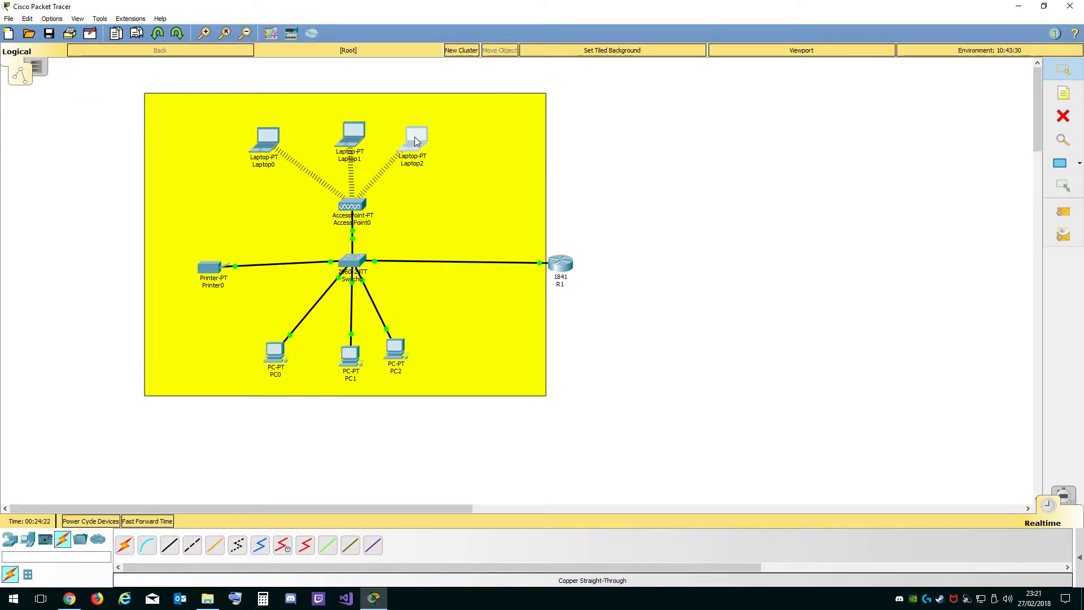
Place a two-line note reading 192.168.10.1 and 255.255.255.0 in the yellow rectangle's upper-right corner.
{"action": "left_click", "coordinate": [1072, 97]}
{"action": "left_click", "coordinate": [482, 117]}
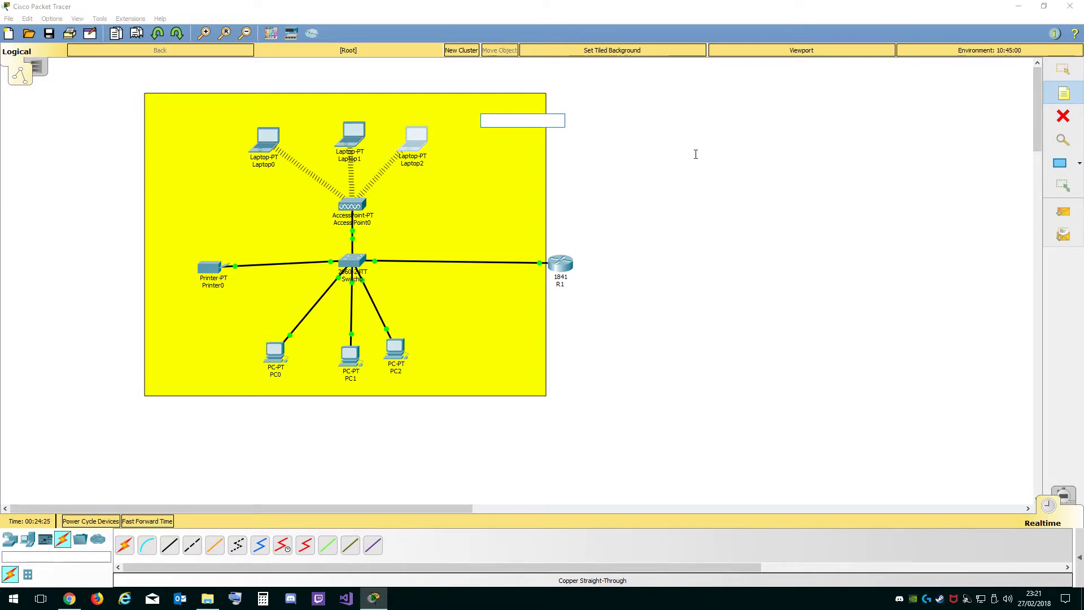
{"action": "type", "text": "192.168.1"}
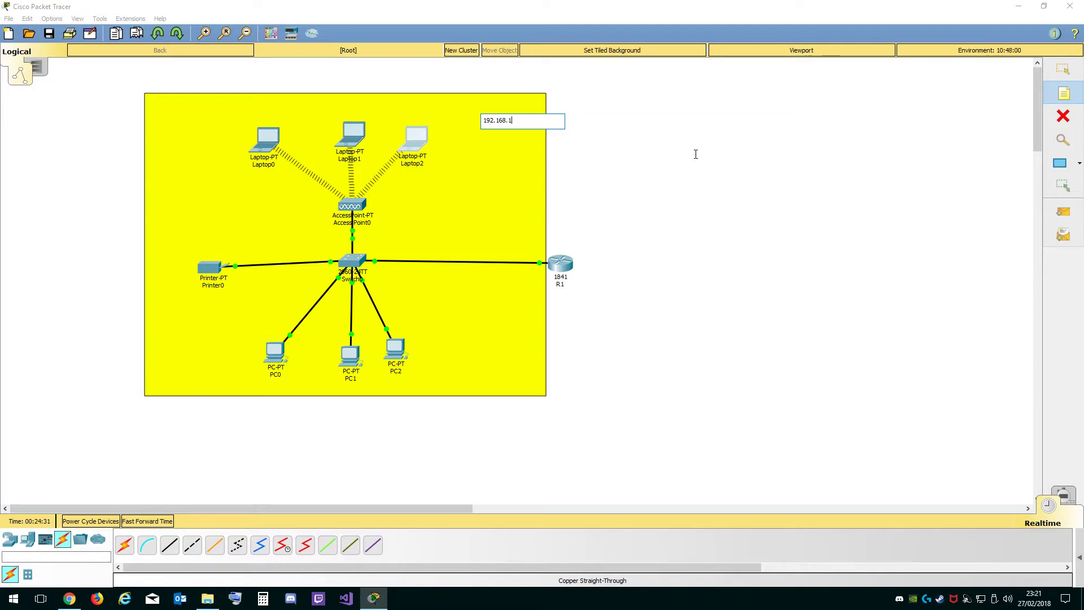
{"action": "type", "text": "0.1"}
{"action": "key", "text": "Return"}
{"action": "type", "text": "25"}
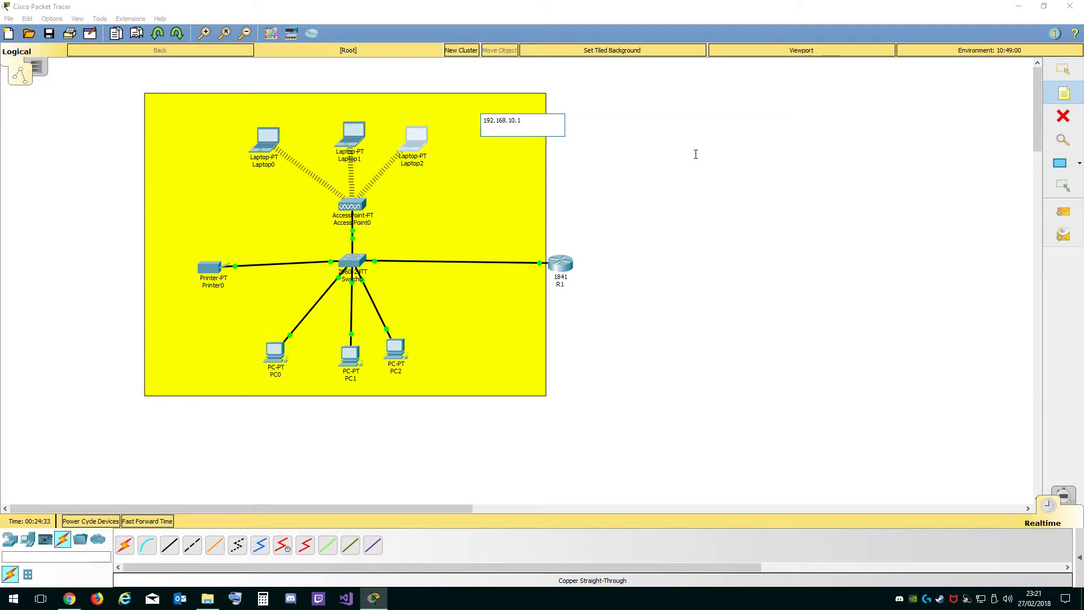
{"action": "type", "text": "5.255.255.0"}
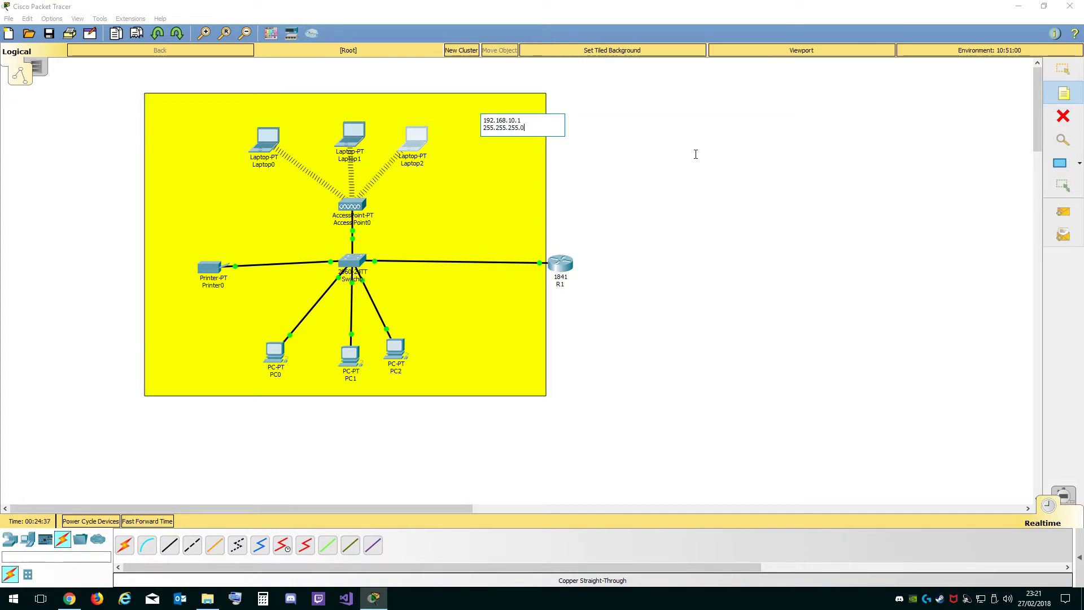
{"action": "key", "text": "Escape"}
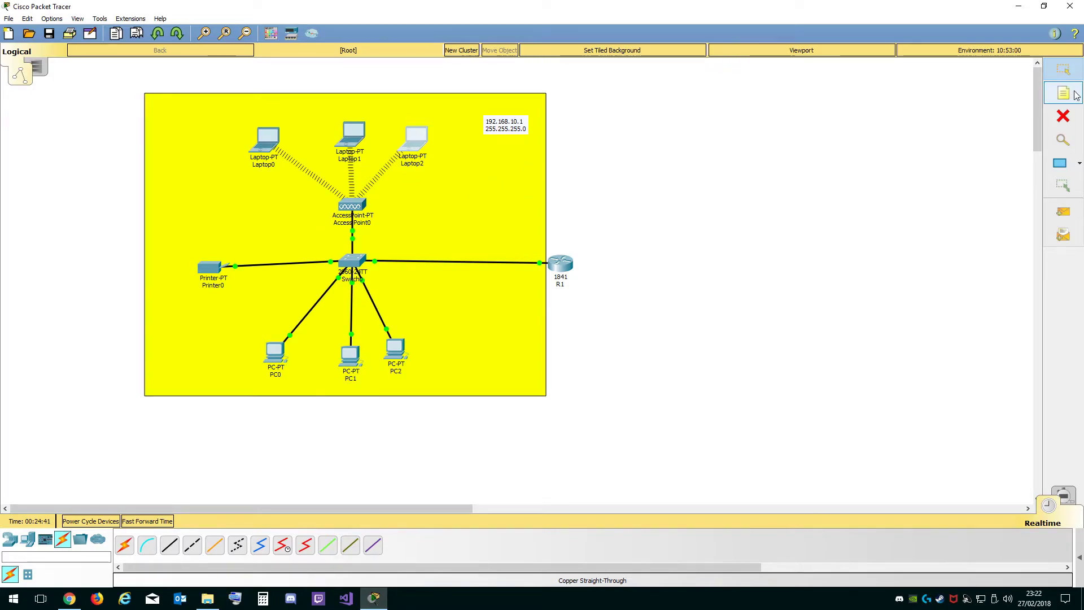
Copy PC0's IP address from its IP configuration and rename its label on the canvas to 192.168.10.2.
{"action": "left_click", "coordinate": [275, 354]}
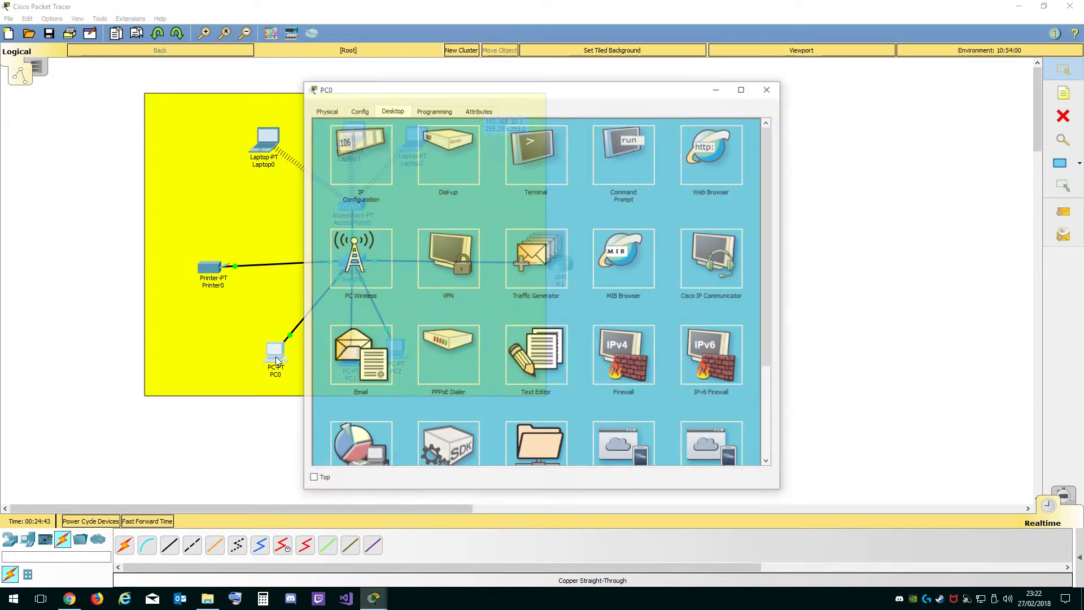
{"action": "left_click", "coordinate": [360, 153]}
{"action": "left_click", "coordinate": [525, 173]}
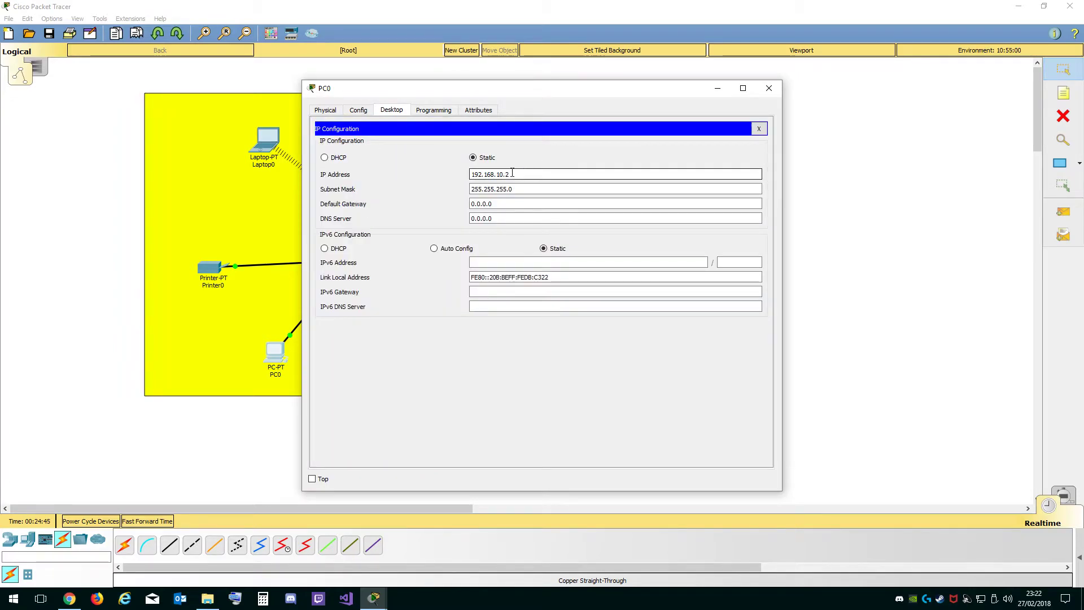
{"action": "left_click_drag", "start_coordinate": [525, 173], "coordinate": [443, 175]}
{"action": "key", "text": "ctrl+c"}
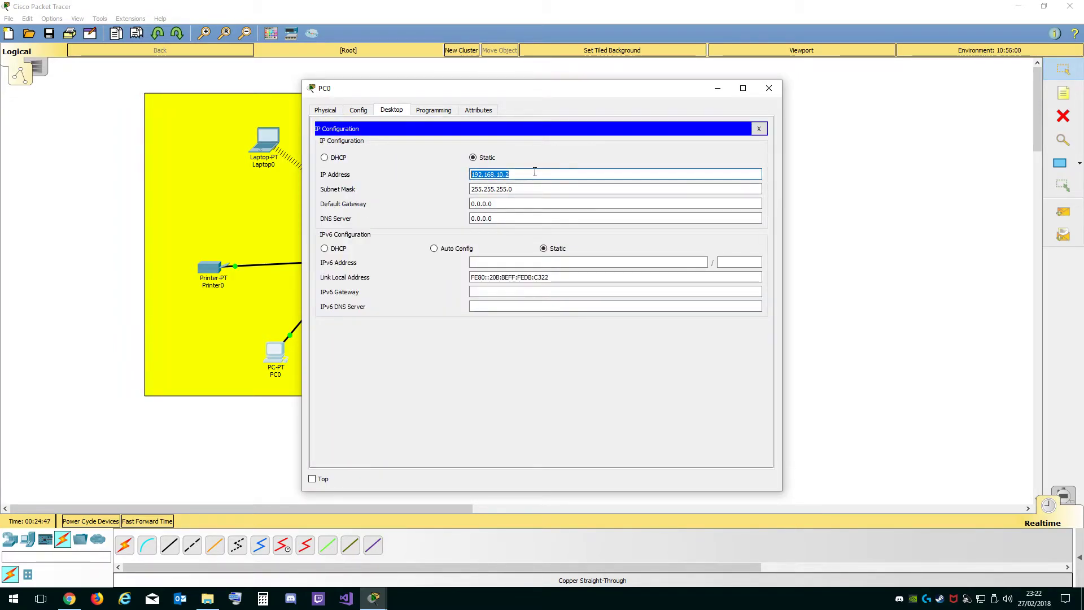
{"action": "left_click", "coordinate": [770, 88]}
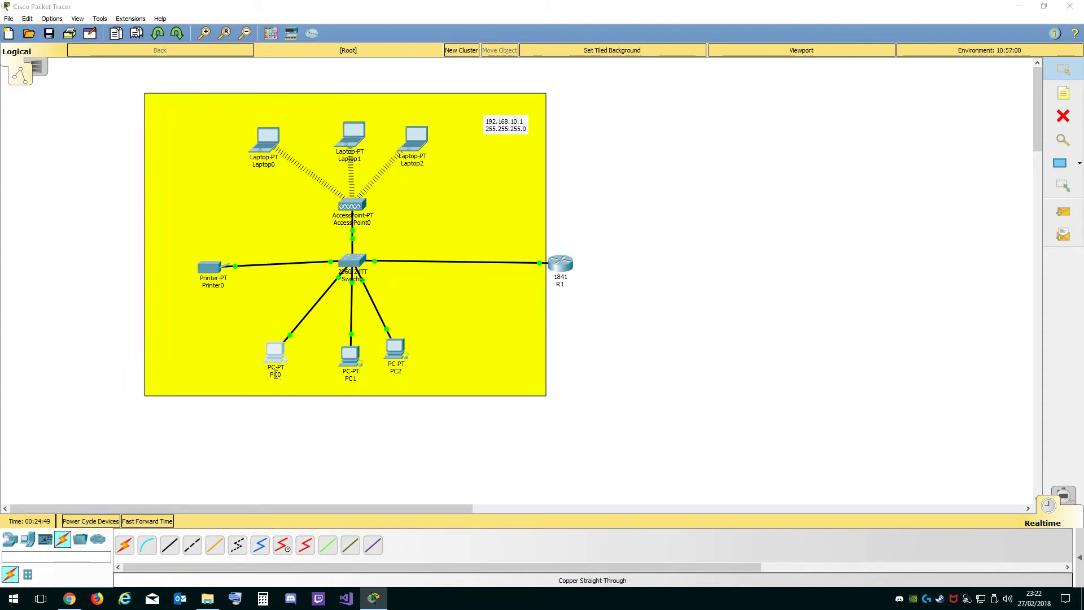
{"action": "left_click", "coordinate": [276, 374]}
{"action": "key", "text": "ctrl+a"}
{"action": "key", "text": "ctrl+v"}
{"action": "key", "text": "Return"}
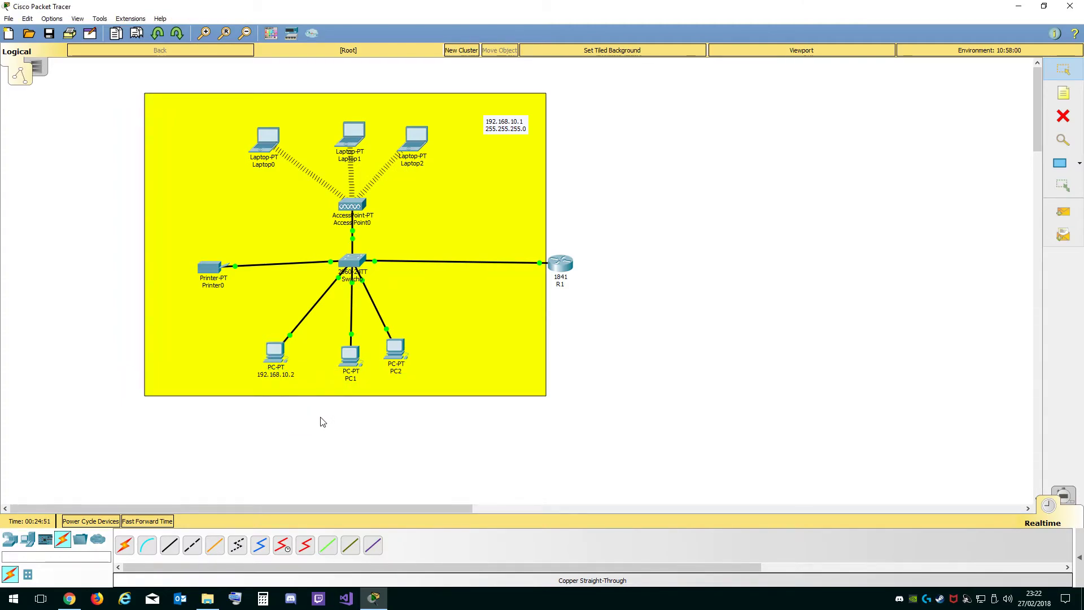
Rename the canvas labels of PC1 and PC2 to 192.168.10.3 and 192.168.10.4.
{"action": "left_click", "coordinate": [350, 379]}
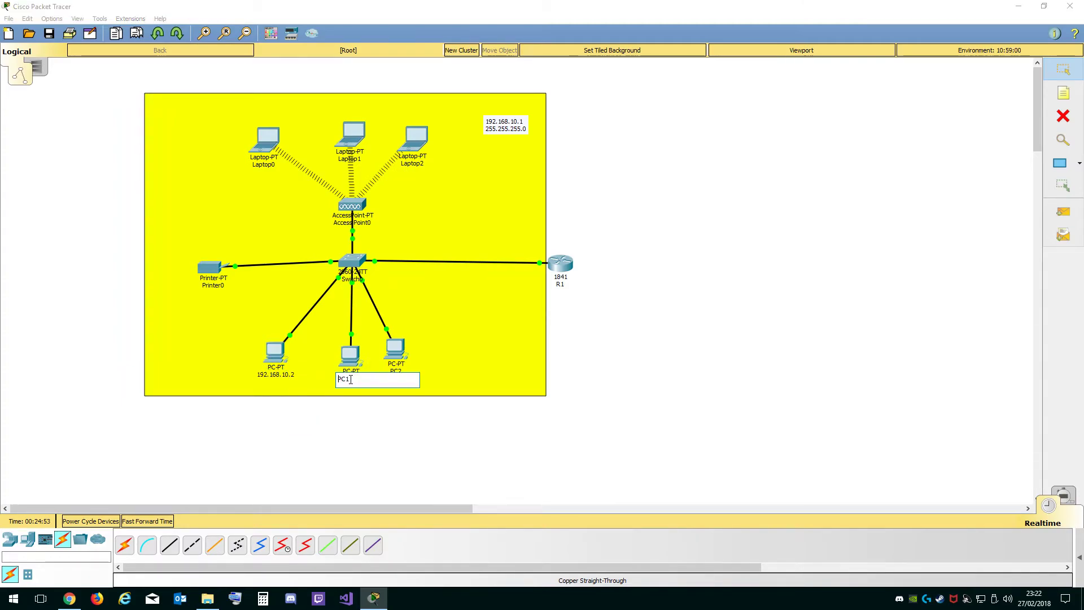
{"action": "key", "text": "ctrl+a"}
{"action": "key", "text": "ctrl+v"}
{"action": "key", "text": "Return"}
{"action": "left_click", "coordinate": [396, 371]}
{"action": "key", "text": "ctrl+a"}
{"action": "key", "text": "ctrl+v"}
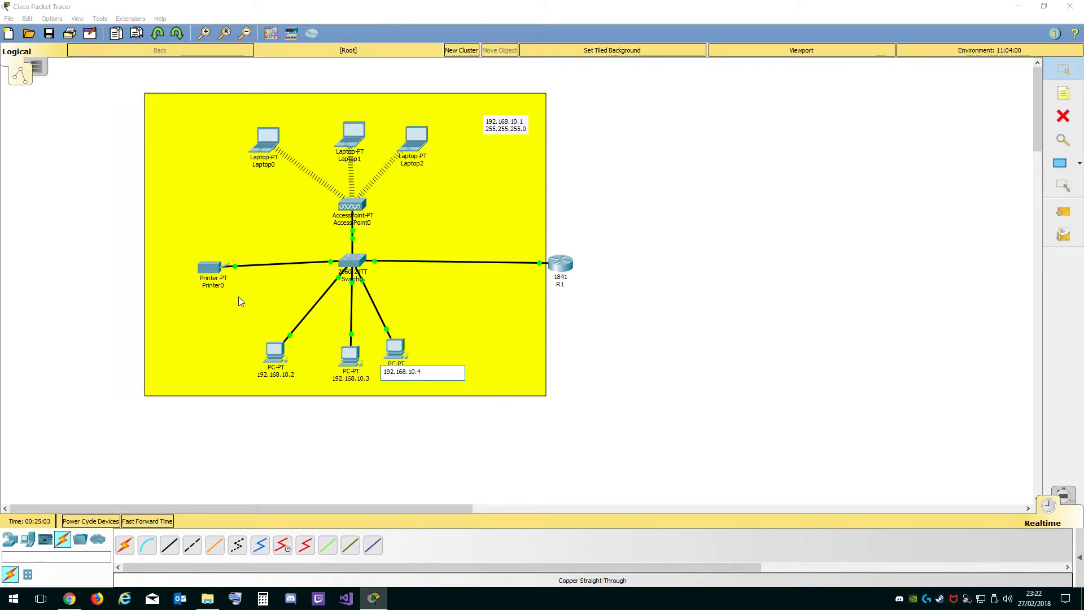
Rename the label of Printer0 to 192.168.10.5 and the label of Laptop0 to 192.168.10.6.
{"action": "left_click", "coordinate": [213, 286]}
{"action": "key", "text": "ctrl+a"}
{"action": "key", "text": "ctrl+v"}
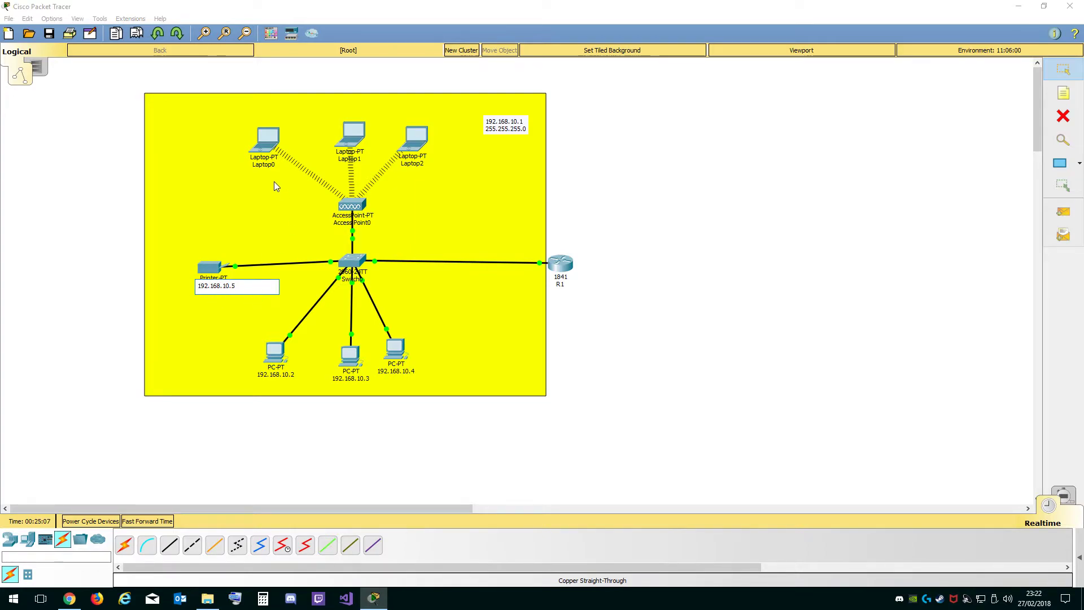
{"action": "left_click", "coordinate": [272, 164]}
{"action": "key", "text": "ctrl+a"}
{"action": "key", "text": "ctrl+v"}
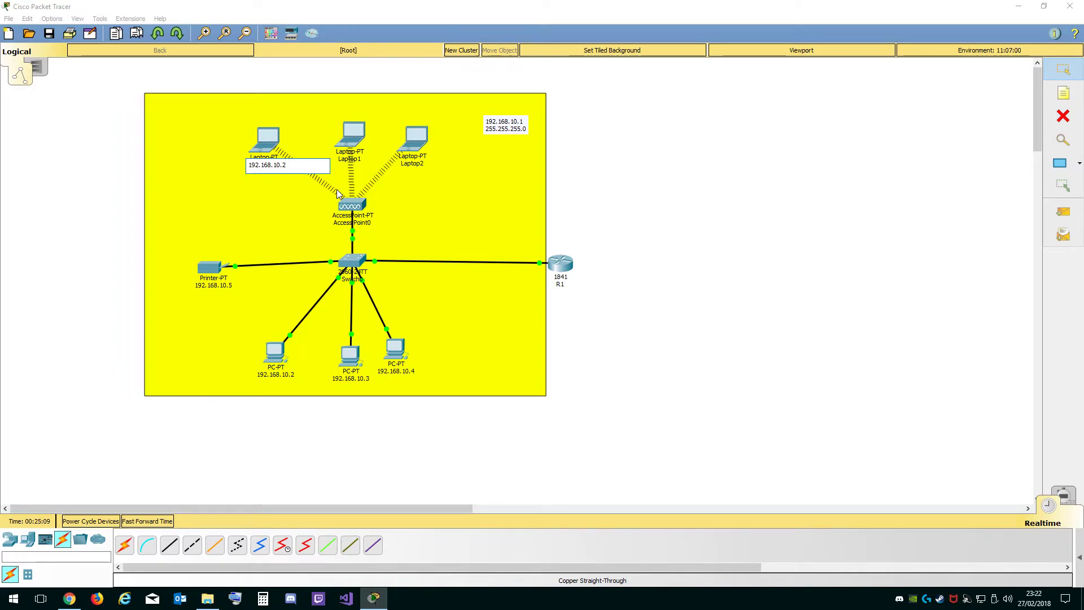
{"action": "type", "text": "6"}
Rename the labels of Laptop1 and Laptop2 to 192.168.10.7 and 192.168.10.8.
{"action": "left_click", "coordinate": [362, 151]}
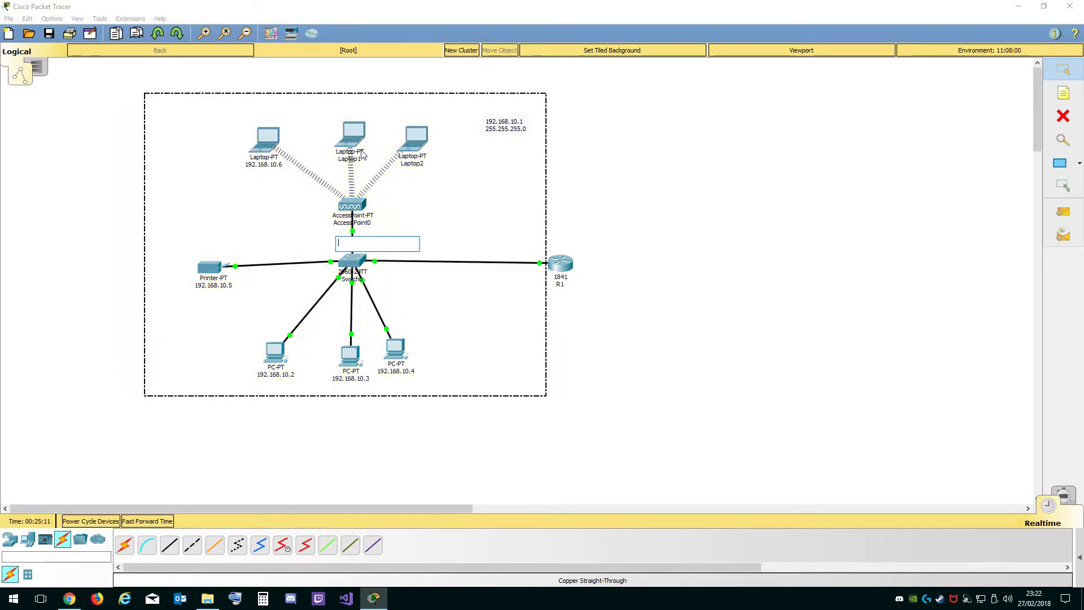
{"action": "left_click", "coordinate": [357, 162]}
{"action": "key", "text": "ctrl+a"}
{"action": "key", "text": "ctrl+v"}
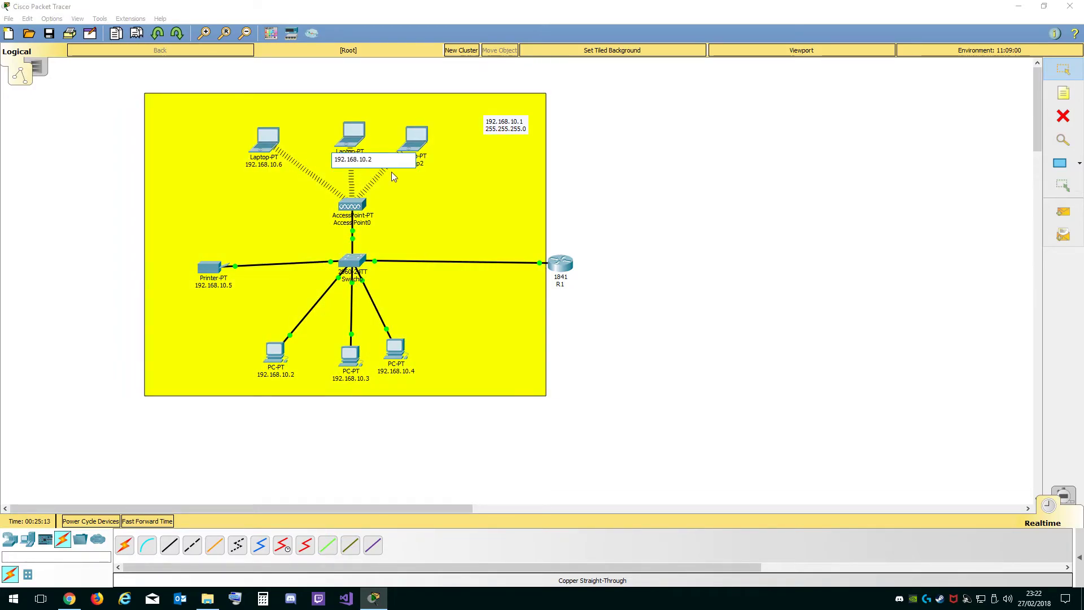
{"action": "key", "text": "BackSpace"}
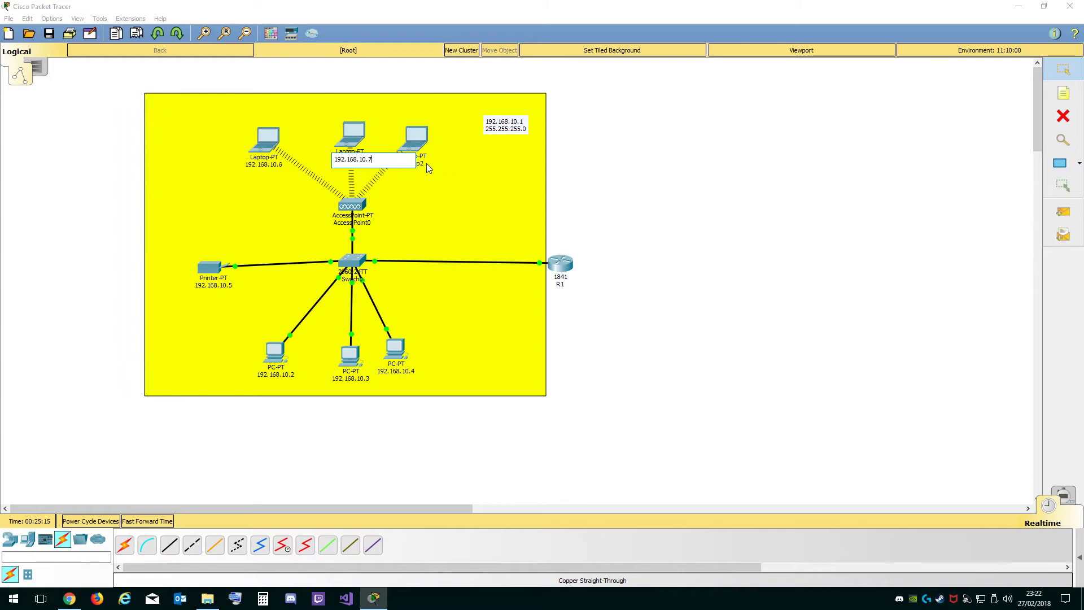
{"action": "left_click", "coordinate": [426, 164]}
{"action": "key", "text": "ctrl+a"}
{"action": "key", "text": "ctrl+v"}
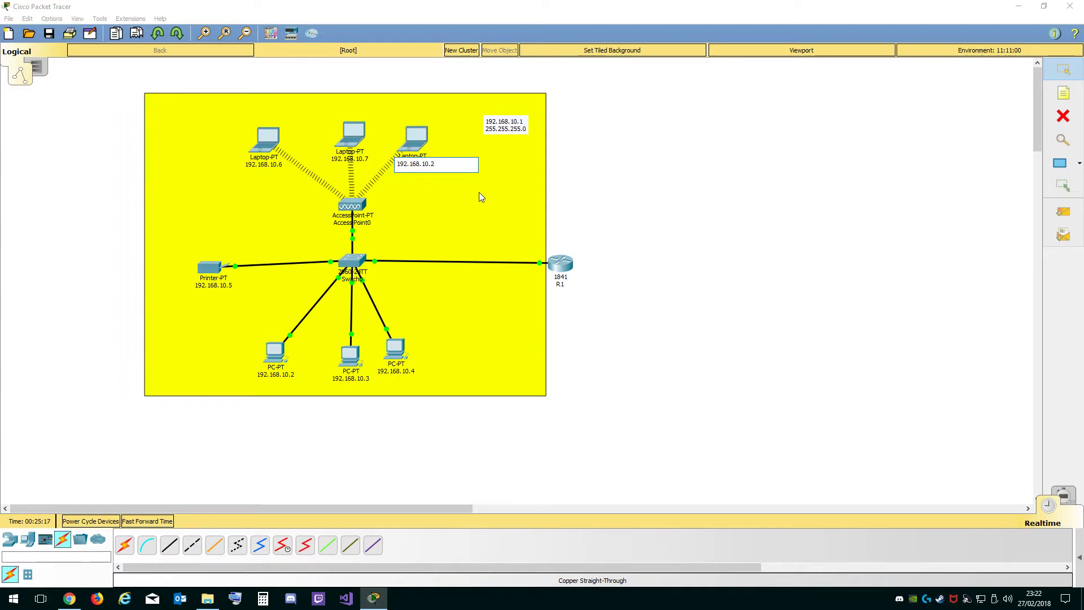
{"action": "left_click", "coordinate": [703, 220]}
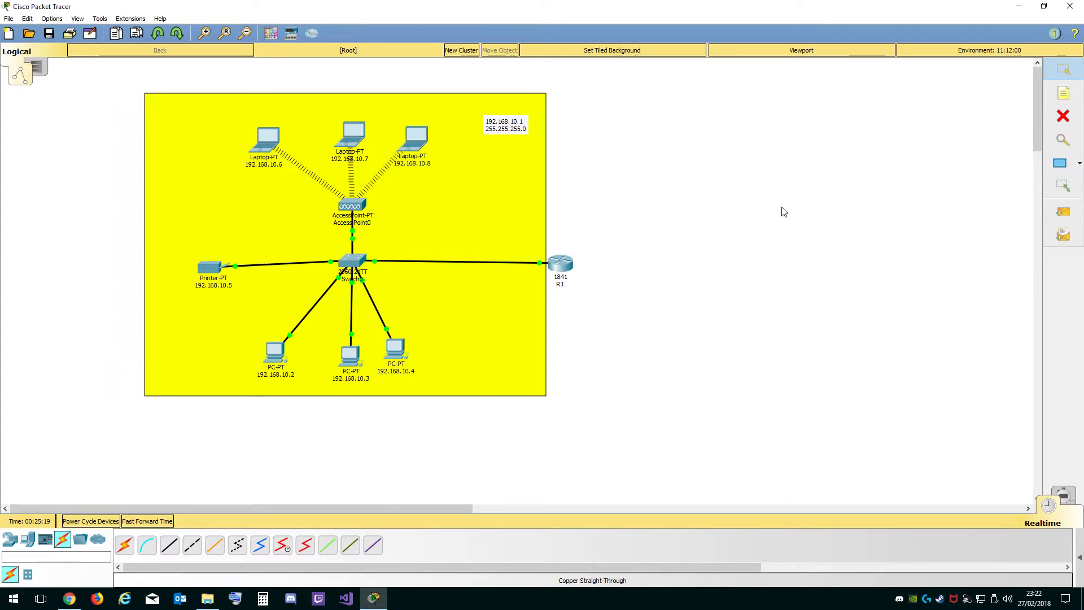
Tidy the layout by raising the middle laptop, nudging the yellow rectangle left and spacing the middle PC evenly between its neighbours.
{"action": "left_click_drag", "start_coordinate": [342, 136], "coordinate": [337, 123]}
{"action": "left_click_drag", "start_coordinate": [403, 139], "coordinate": [402, 137]}
{"action": "left_click_drag", "start_coordinate": [446, 173], "coordinate": [442, 174]}
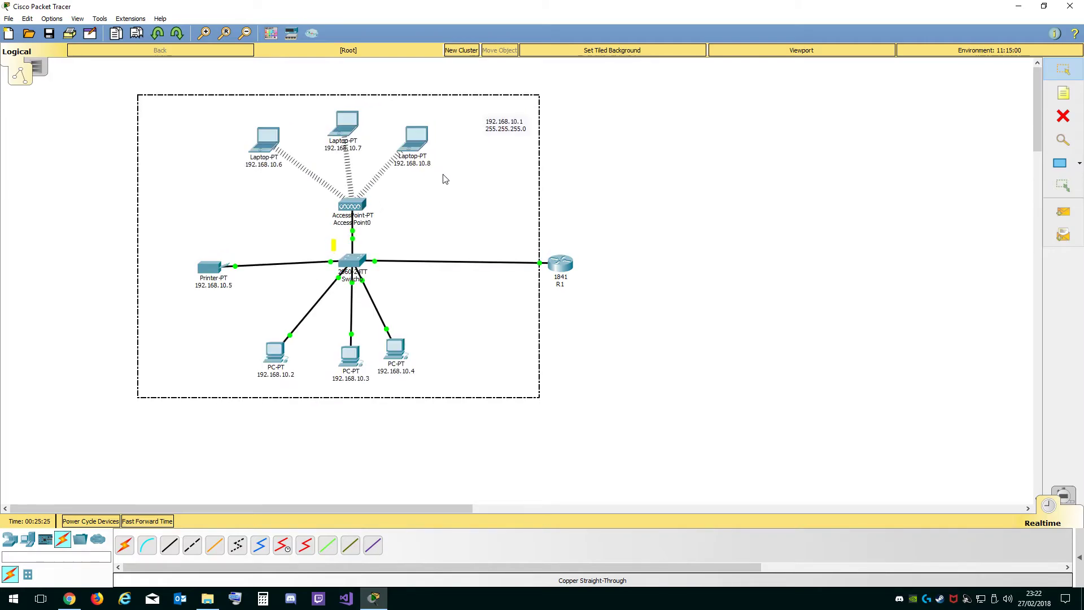
{"action": "left_click", "coordinate": [662, 232]}
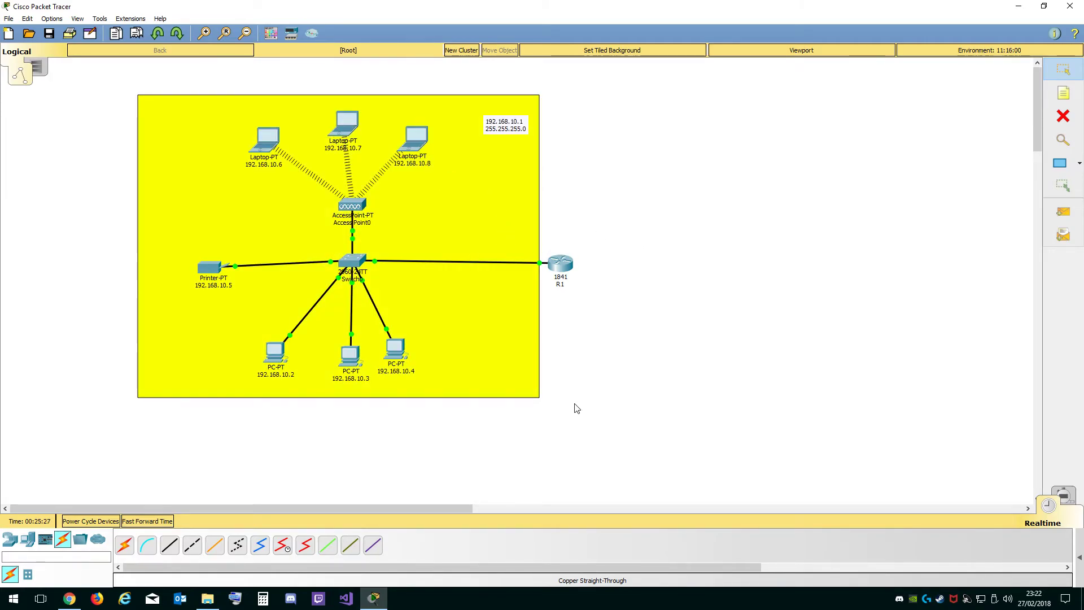
{"action": "left_click_drag", "start_coordinate": [351, 362], "coordinate": [336, 359]}
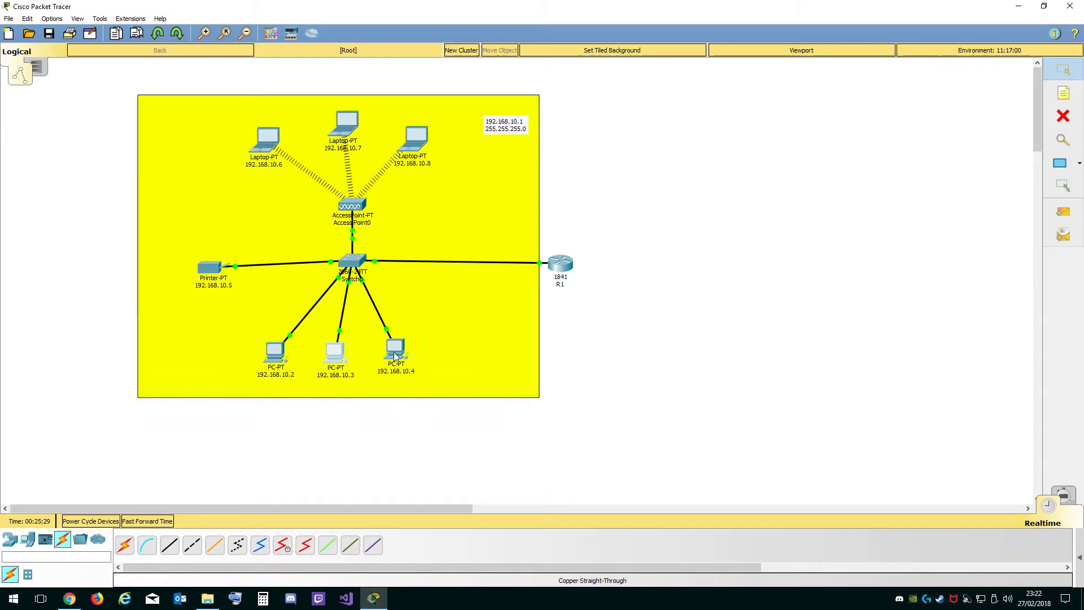
Ping 192.168.10.8 from the command prompt of the PC labelled 192.168.10.2, and close that PC's window.
{"action": "left_click", "coordinate": [282, 363]}
{"action": "left_click_drag", "start_coordinate": [493, 93], "coordinate": [745, 67]}
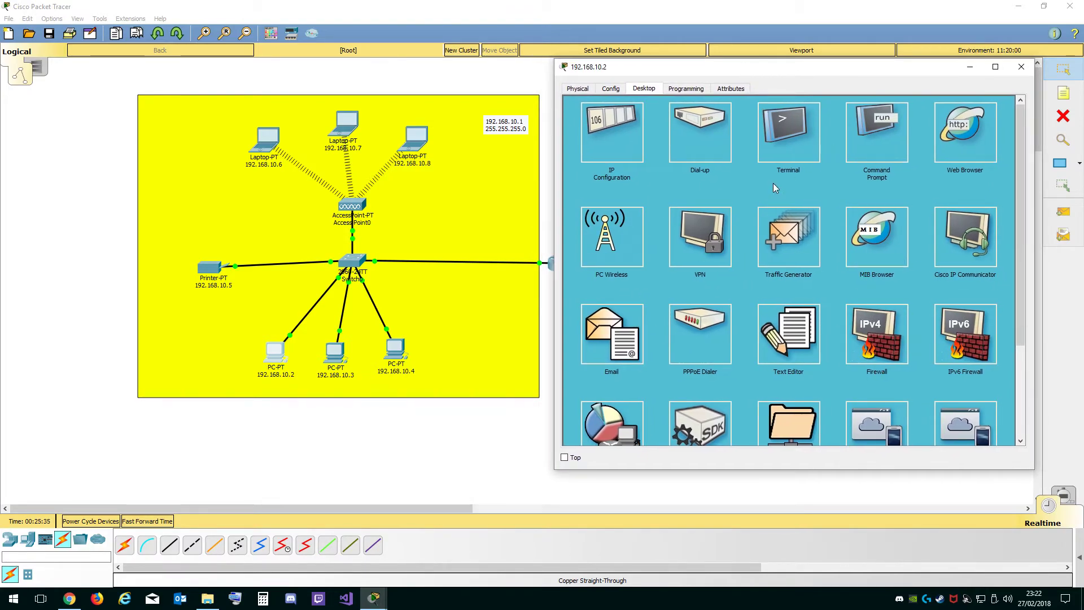
{"action": "left_click", "coordinate": [883, 144]}
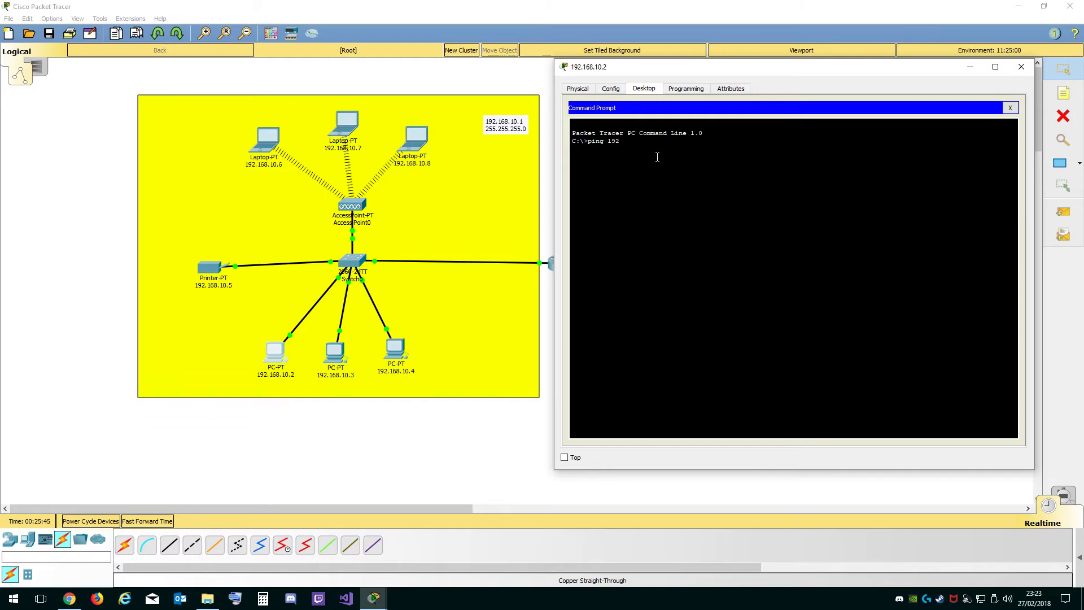
{"action": "type", "text": "0.8"}
{"action": "key", "text": "Return"}
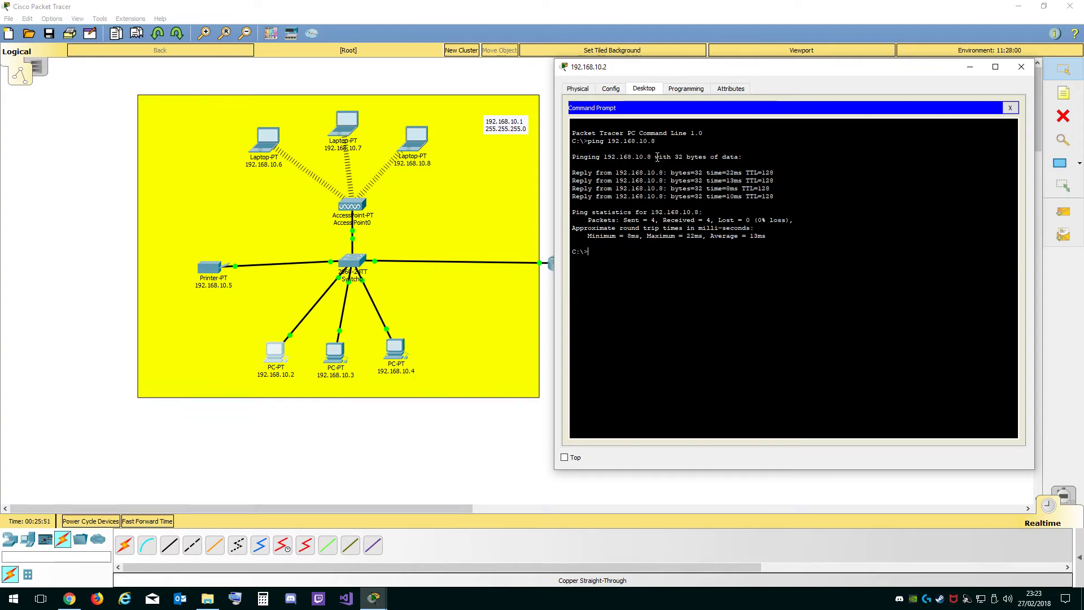
{"action": "left_click", "coordinate": [1022, 67]}
Ping the printer at 192.168.10.5 from the command prompt of the laptop labelled 192.168.10.8, and close the laptop's window.
{"action": "left_click", "coordinate": [416, 136]}
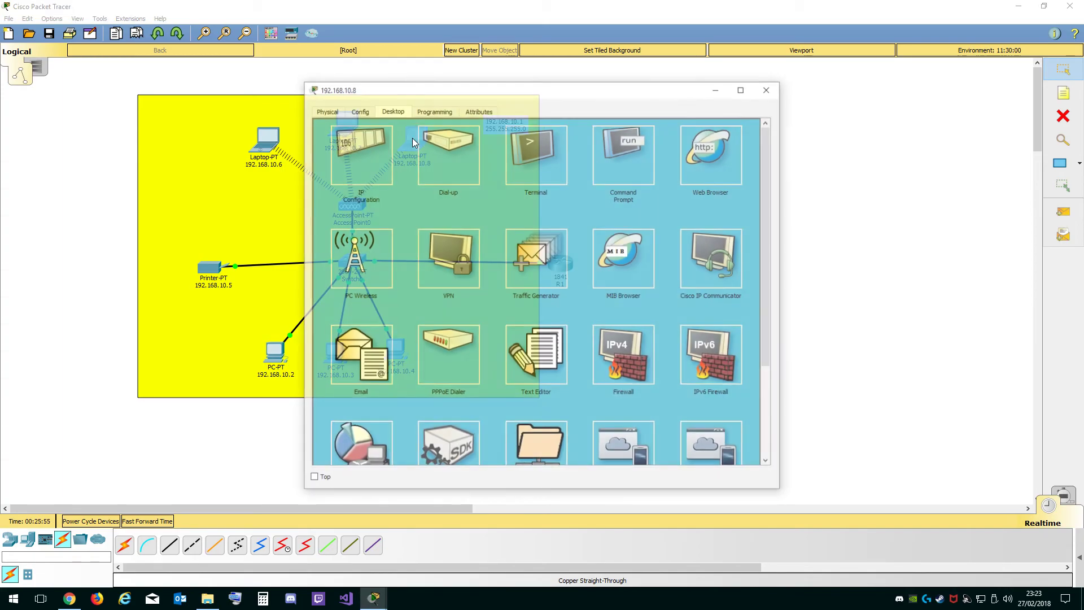
{"action": "left_click_drag", "start_coordinate": [491, 102], "coordinate": [700, 103]}
{"action": "left_click", "coordinate": [829, 160]}
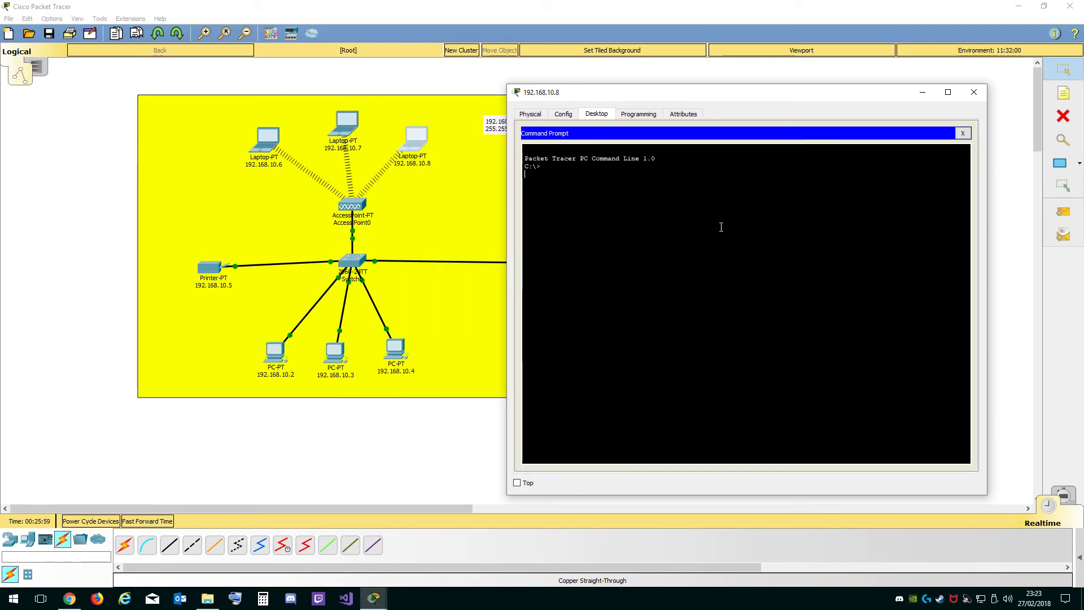
{"action": "type", "text": "ping 192.16"}
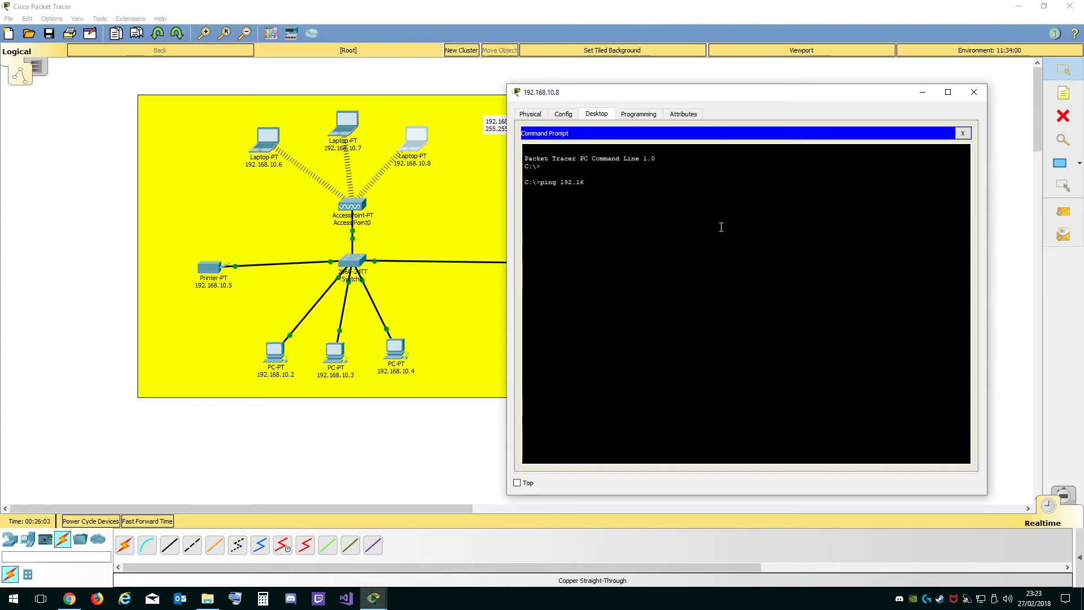
{"action": "type", "text": "8.10.5"}
{"action": "key", "text": "Return"}
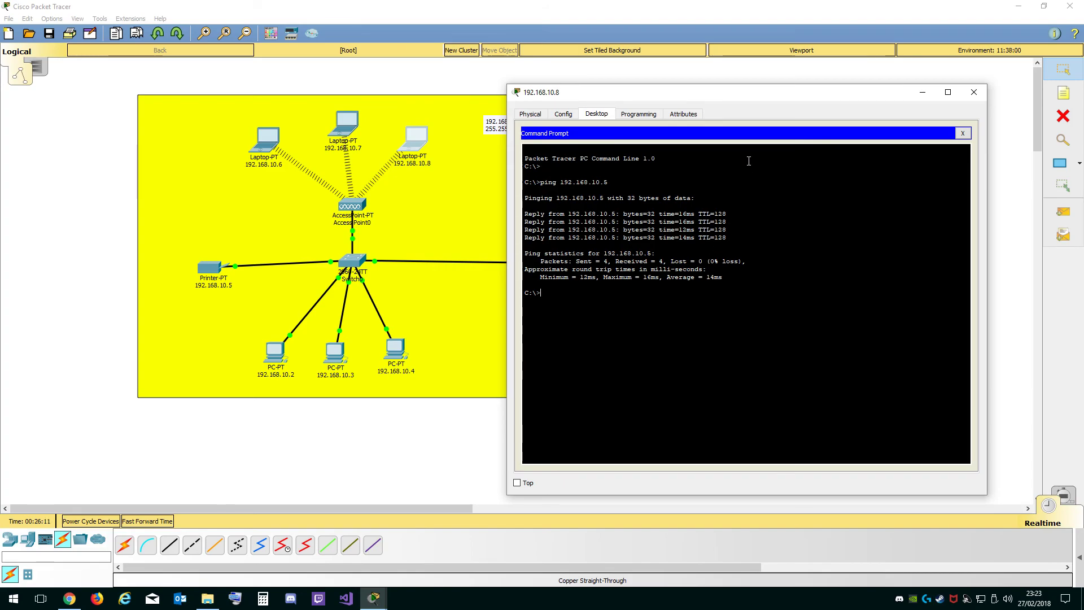
{"action": "left_click", "coordinate": [974, 92]}
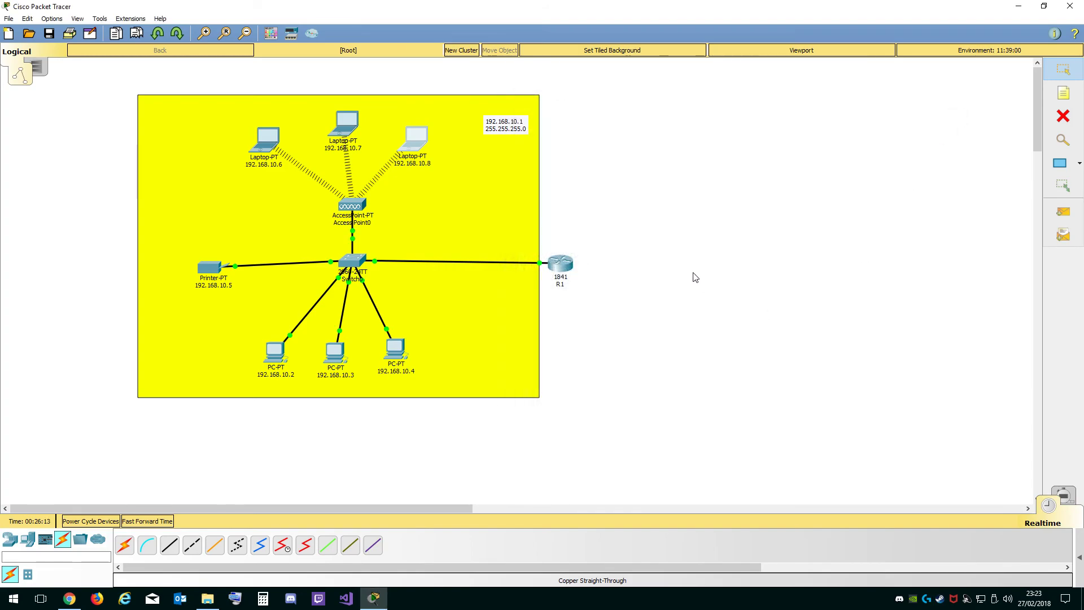